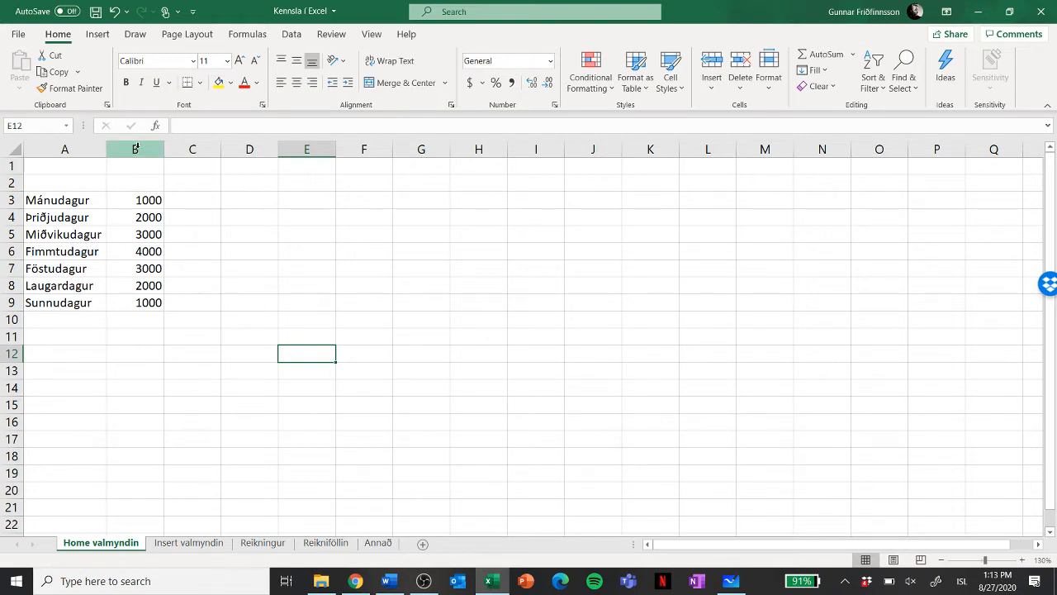
- Insert an empty column before column B and undo the insertion
click(136, 148)
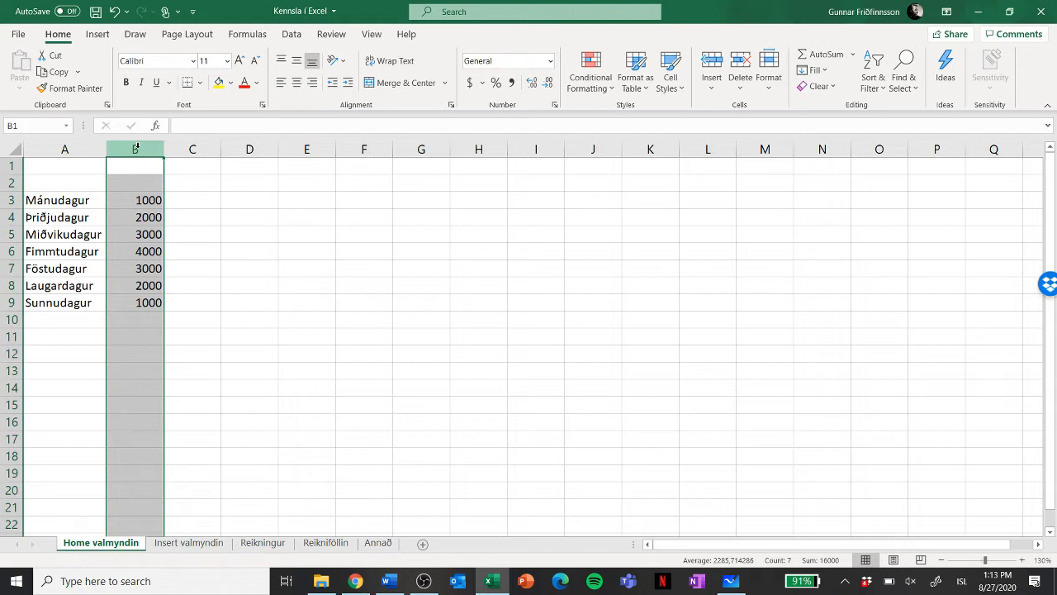
right_click(137, 147)
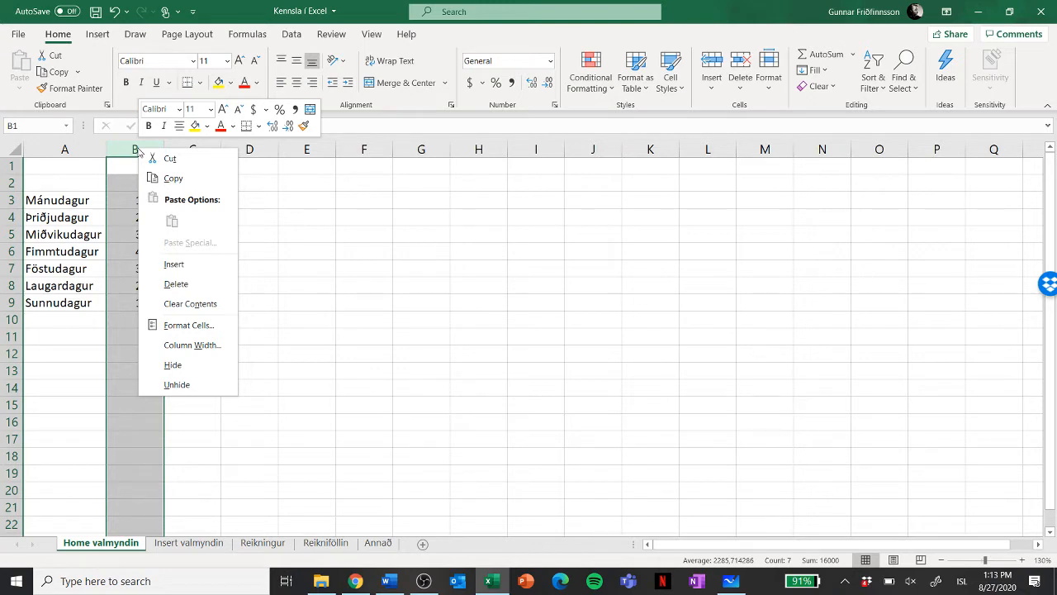
click(169, 263)
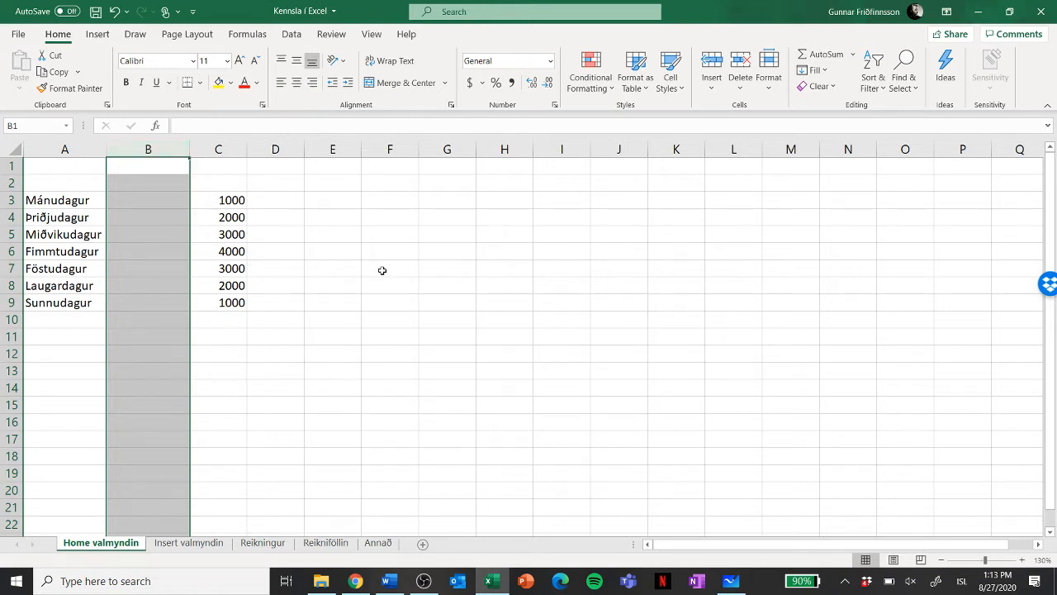
key(ctrl+z)
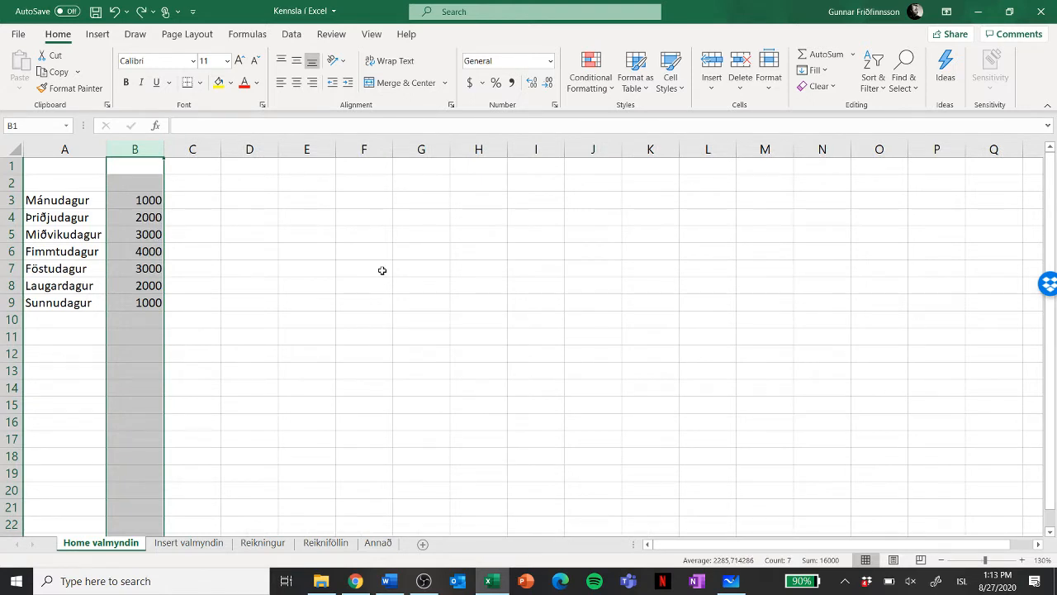
- Insert an empty row above row 2, shifting the weekday list down by one row
click(10, 183)
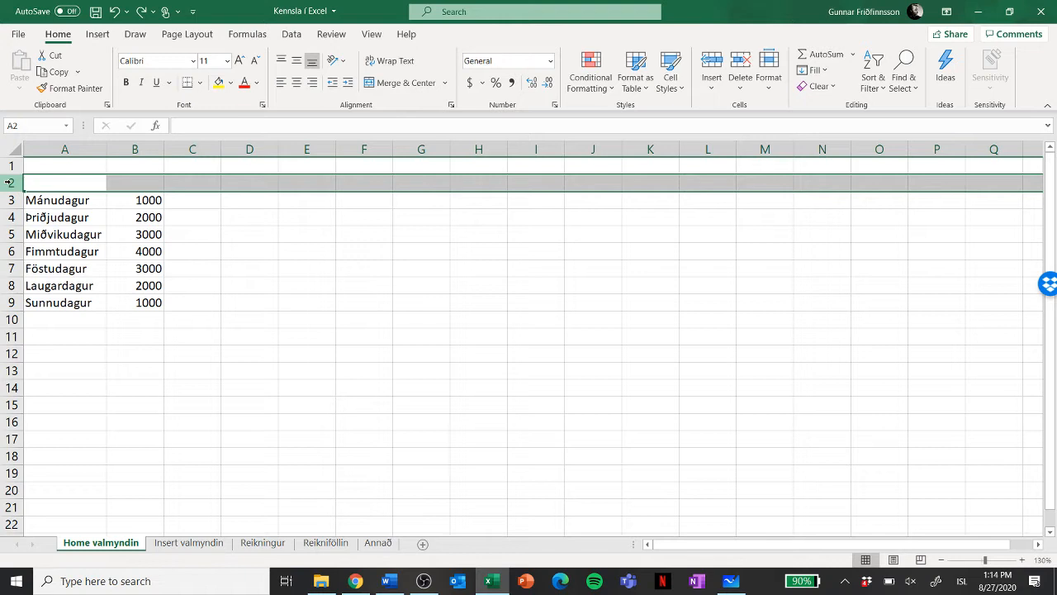
right_click(10, 182)
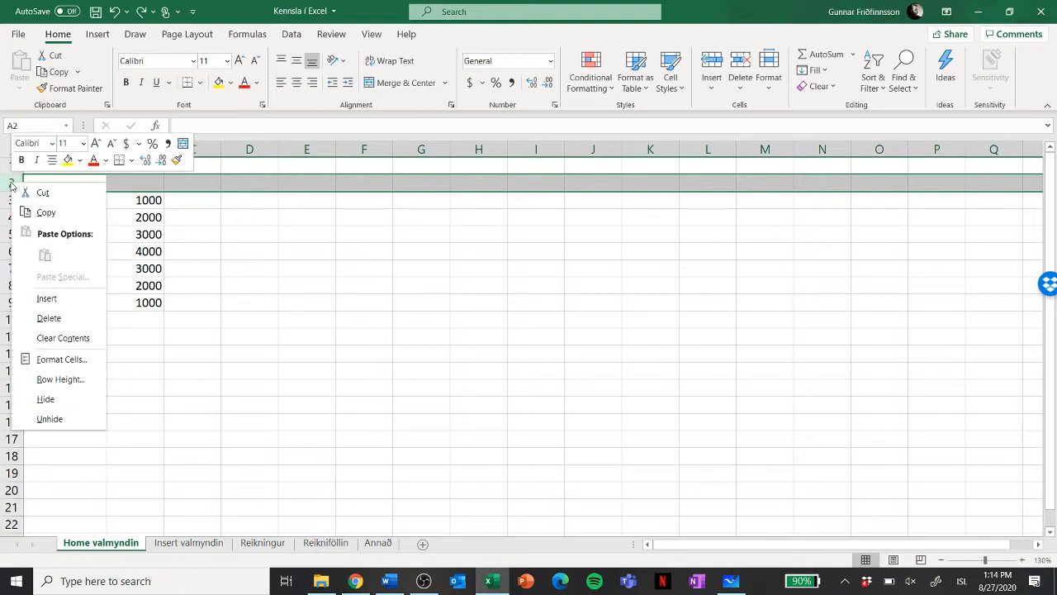
click(49, 298)
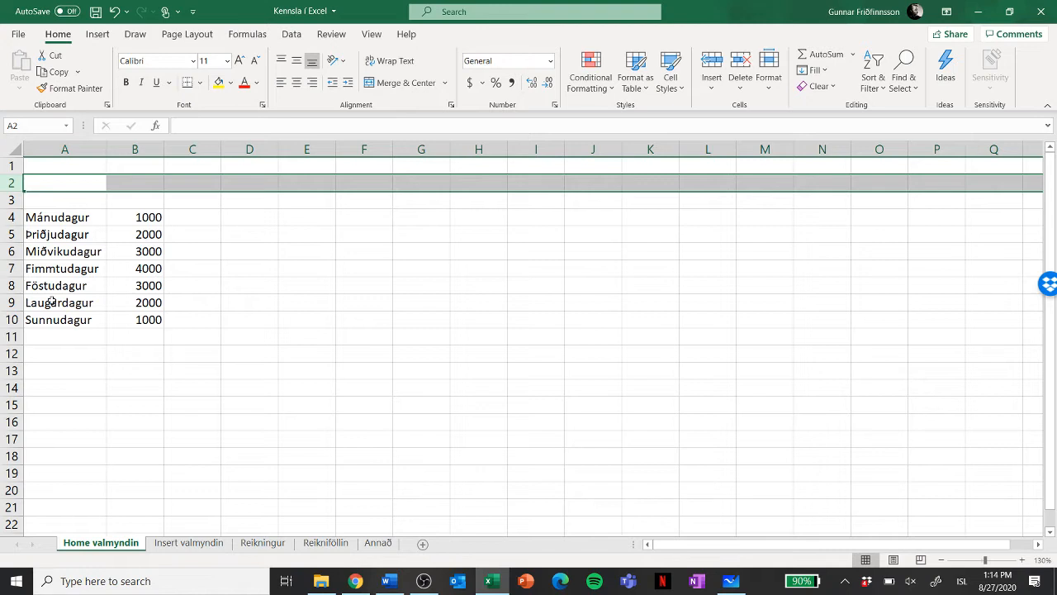
click(296, 313)
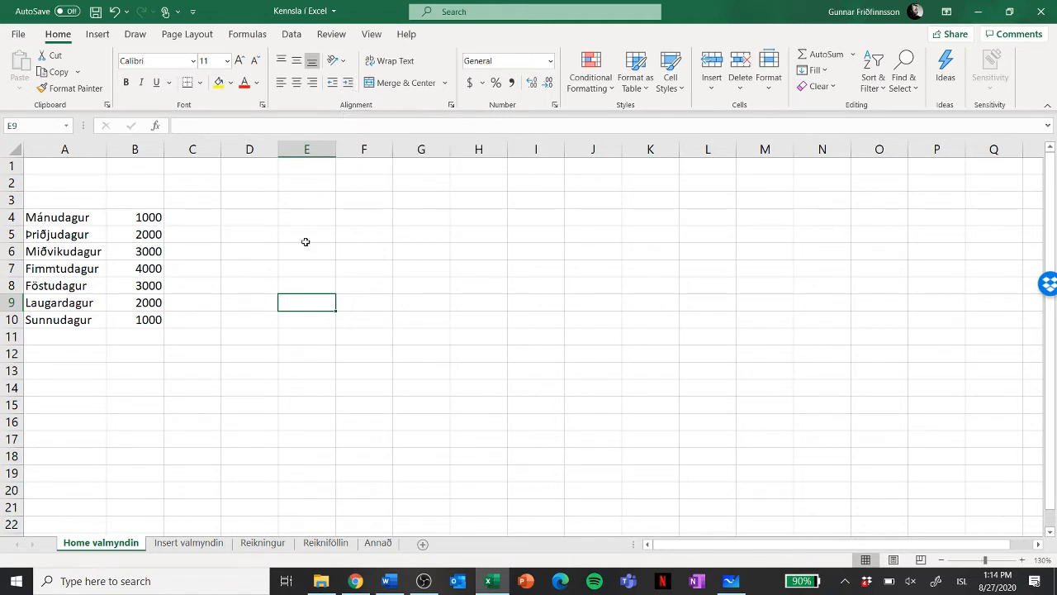
click(282, 264)
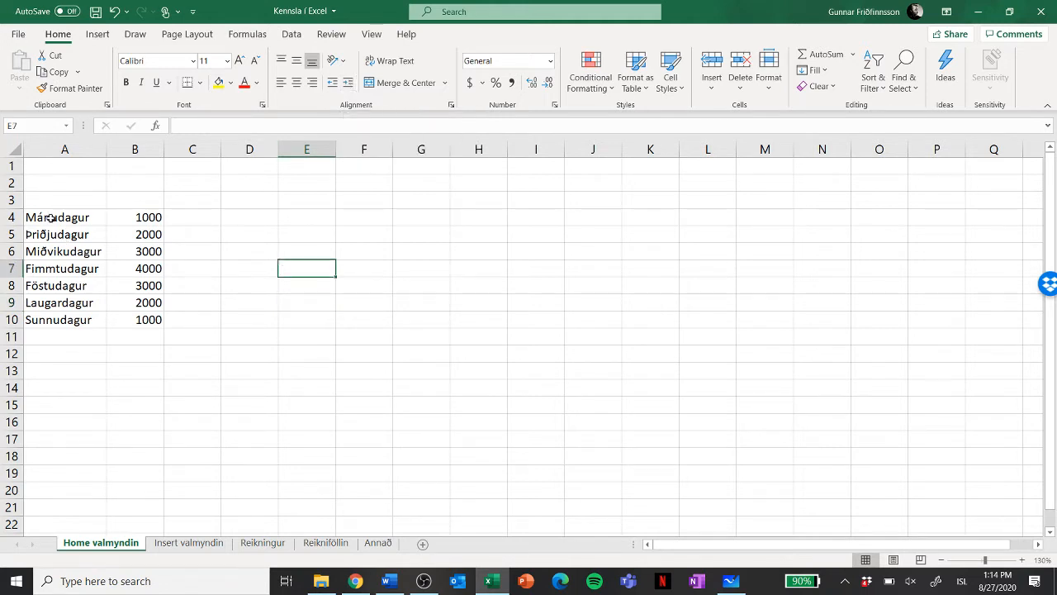
- Apply All Borders to the weekday names in cells A4 to A10
drag(52, 217, 56, 313)
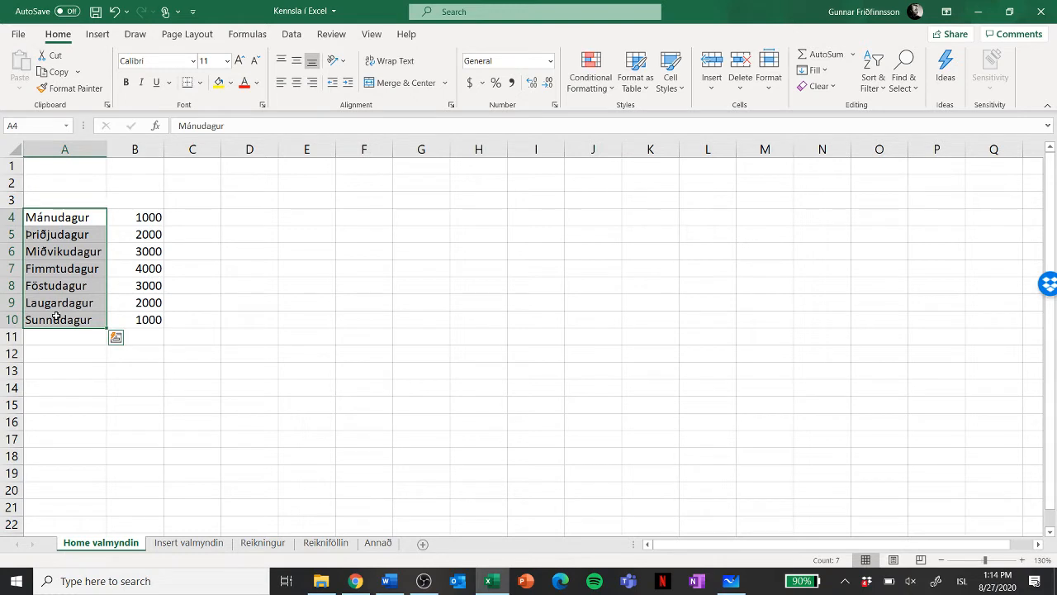
click(202, 86)
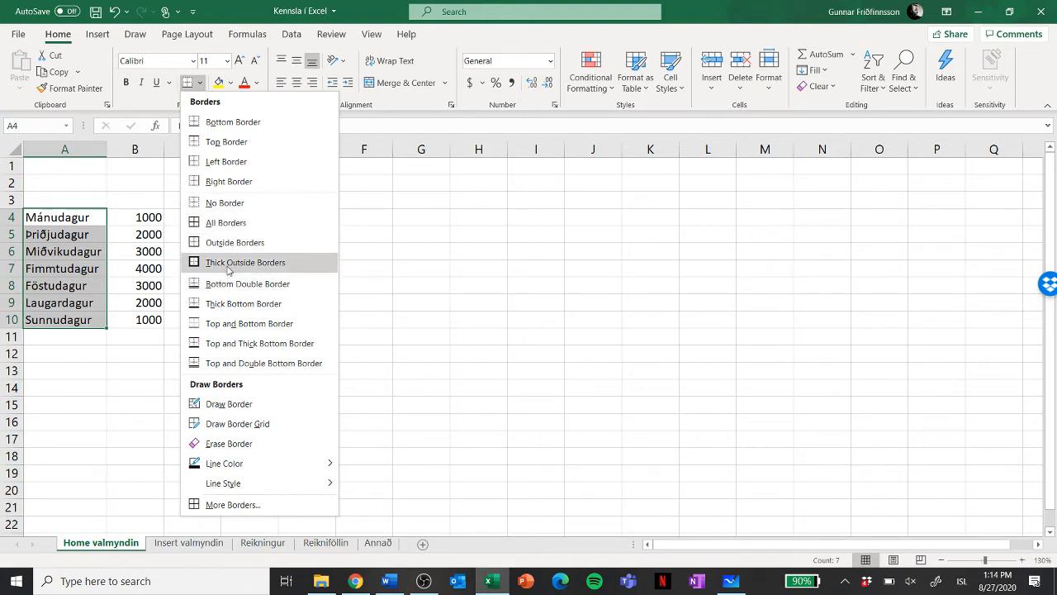
click(234, 224)
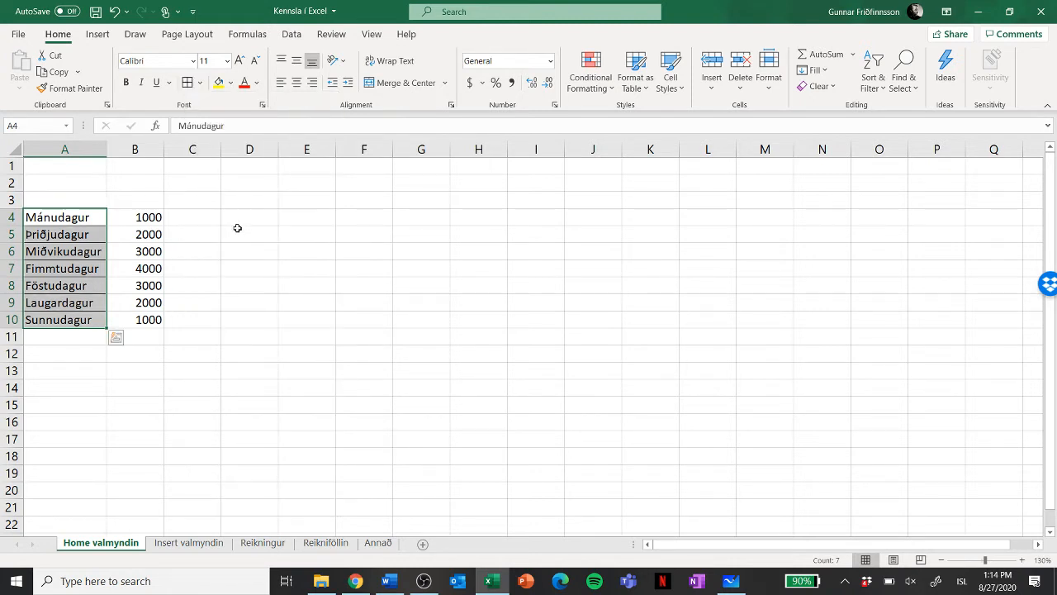
click(321, 283)
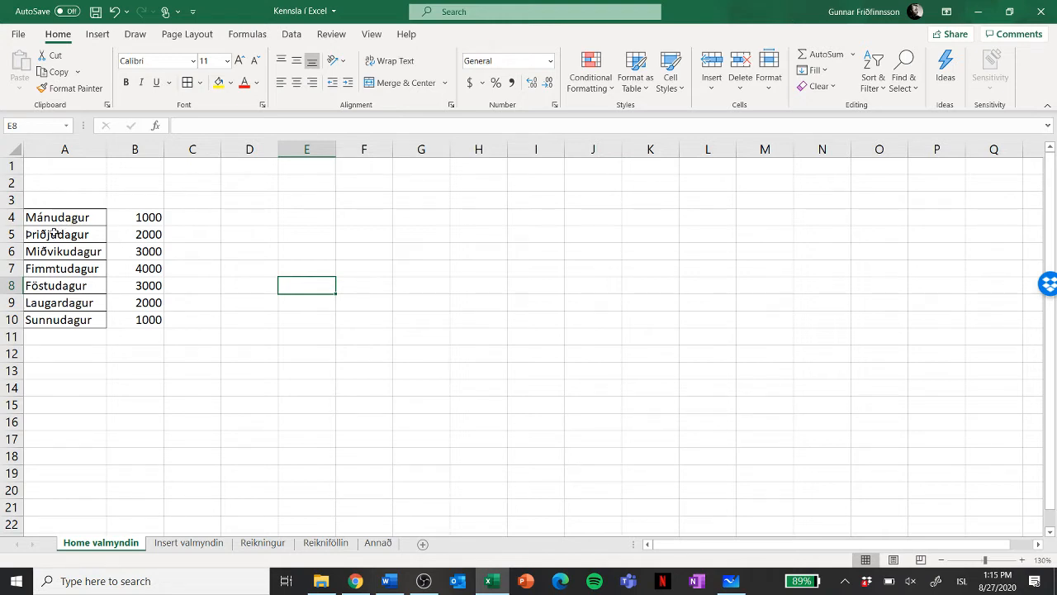
- Give the Þriðjudagur cell A5 a light blue fill and a red font color
click(53, 234)
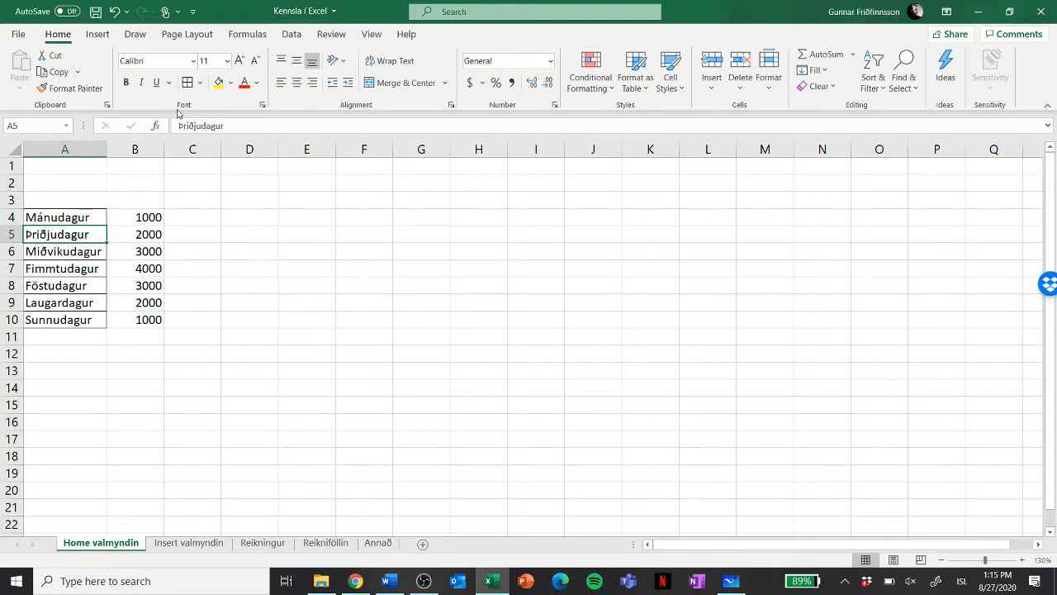
click(231, 85)
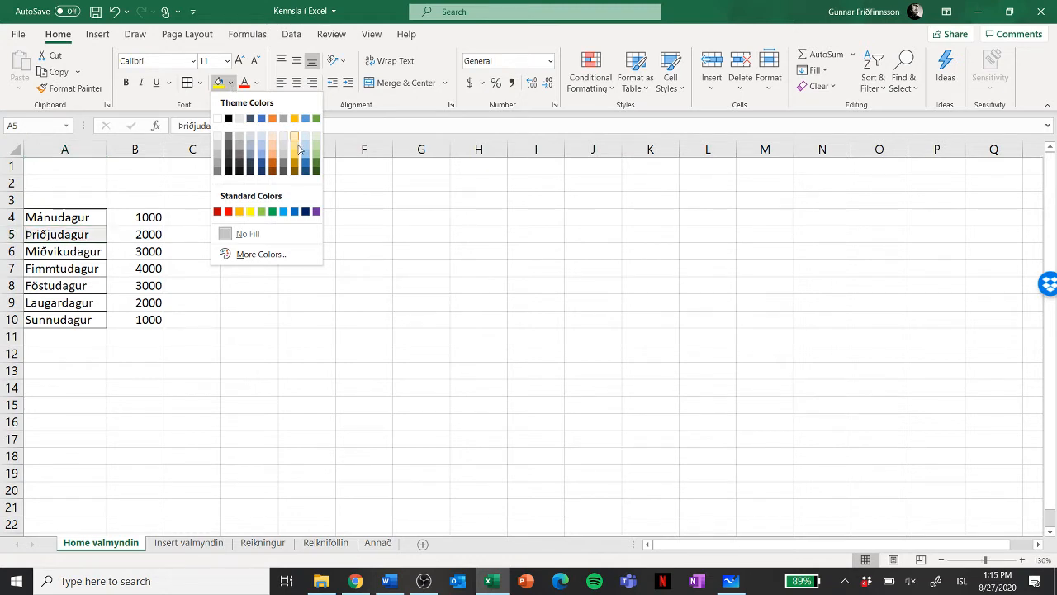
click(304, 153)
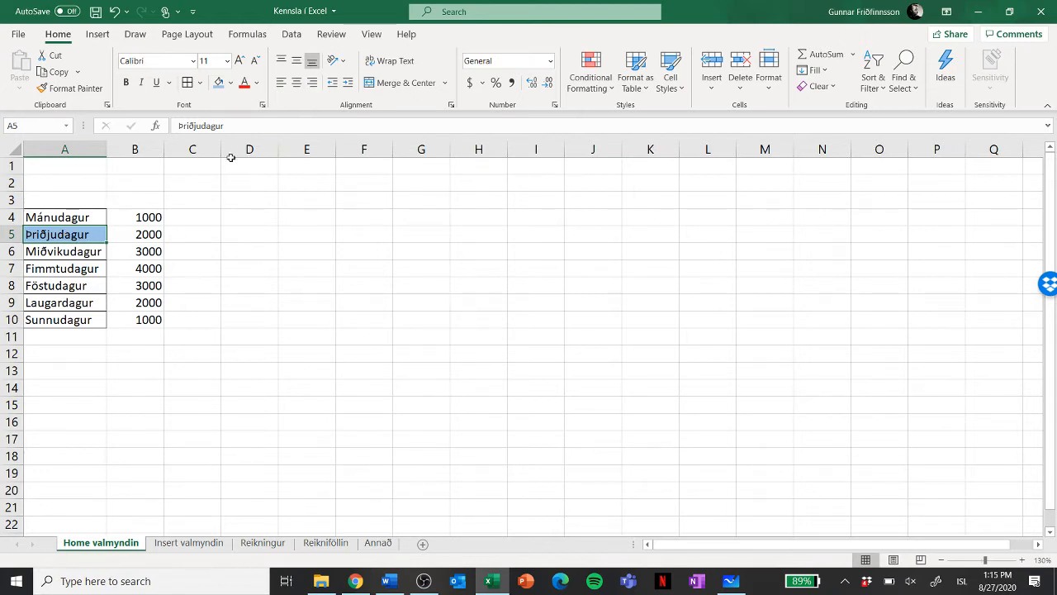
click(257, 82)
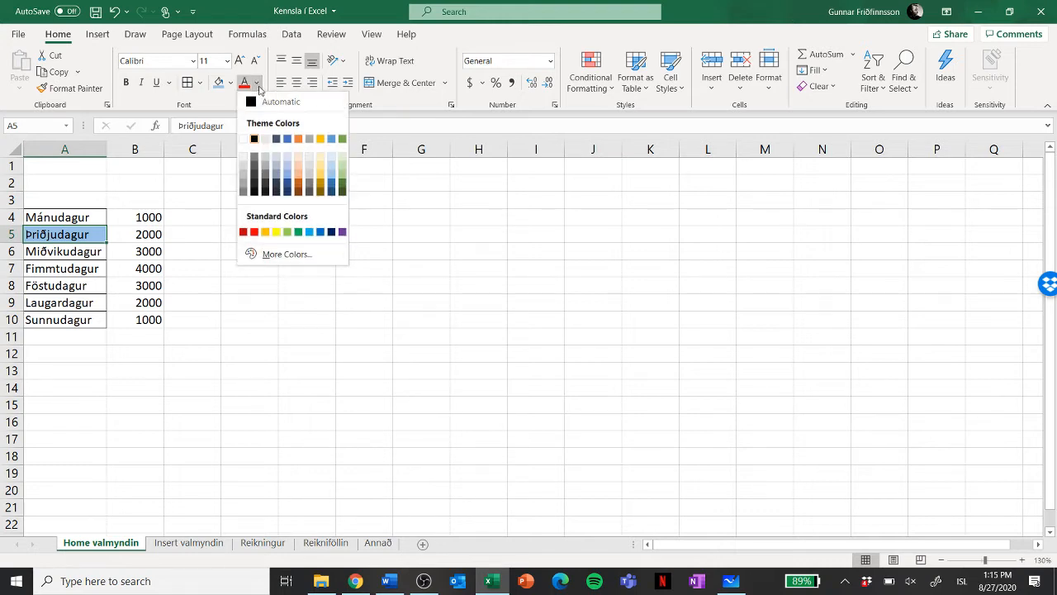
click(254, 234)
click(224, 335)
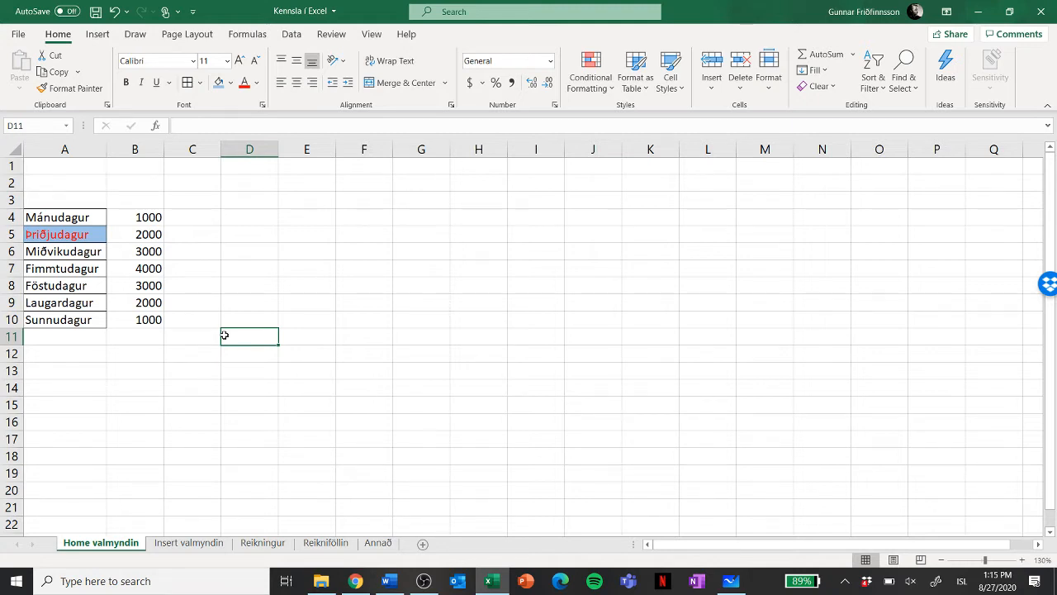
- Increase the font size of the Þriðjudagur cell A5 to 14
click(241, 62)
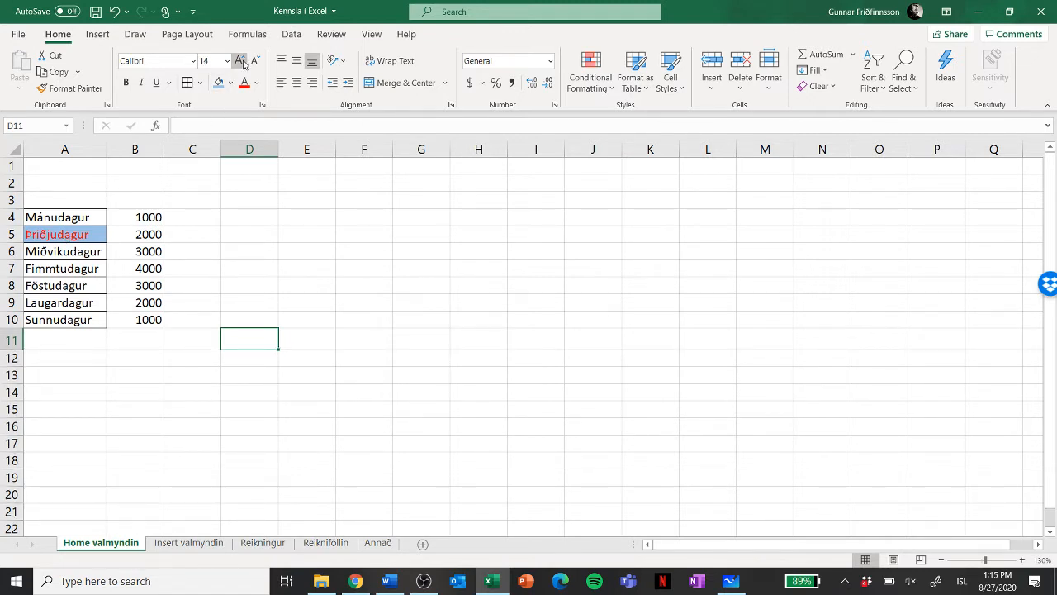
click(69, 235)
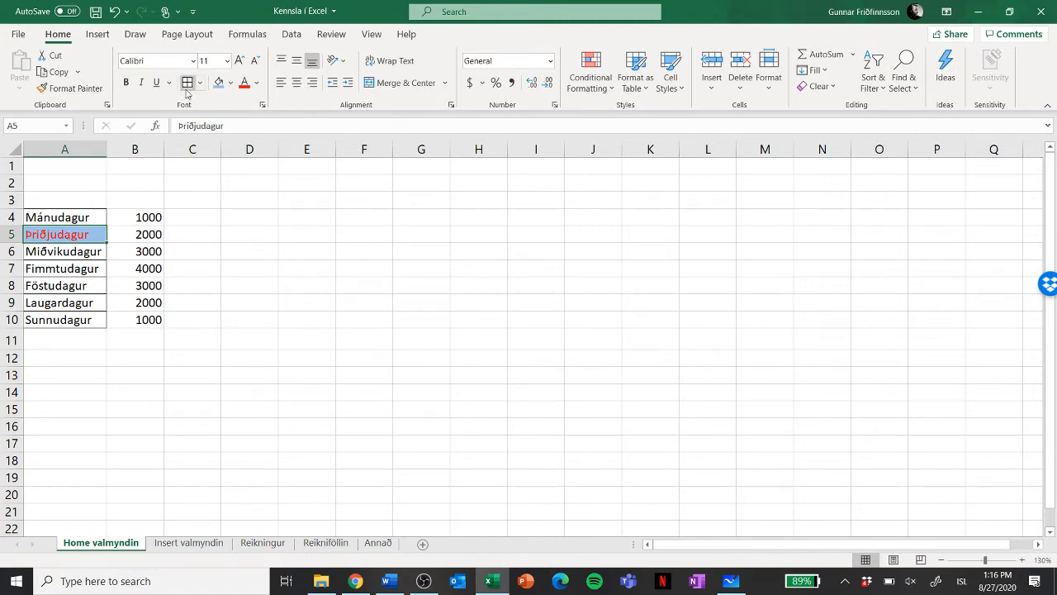
click(239, 62)
click(239, 63)
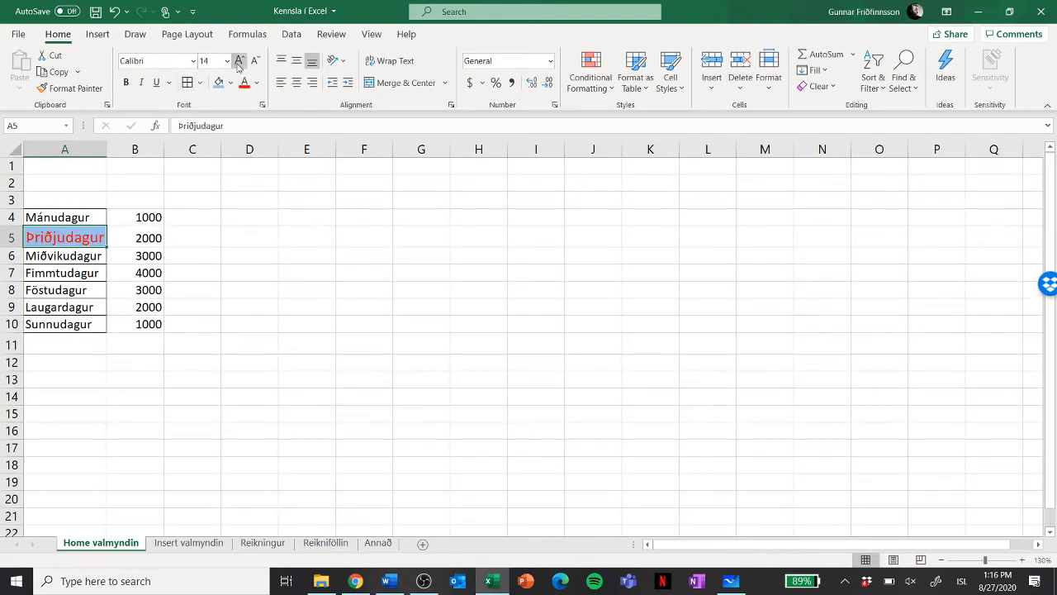
click(227, 61)
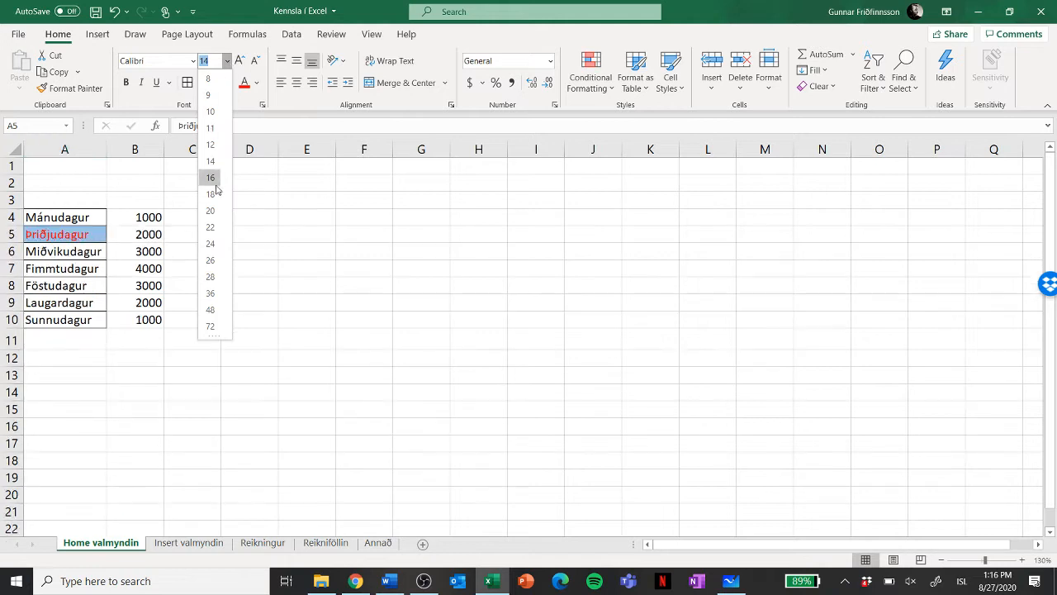
click(360, 277)
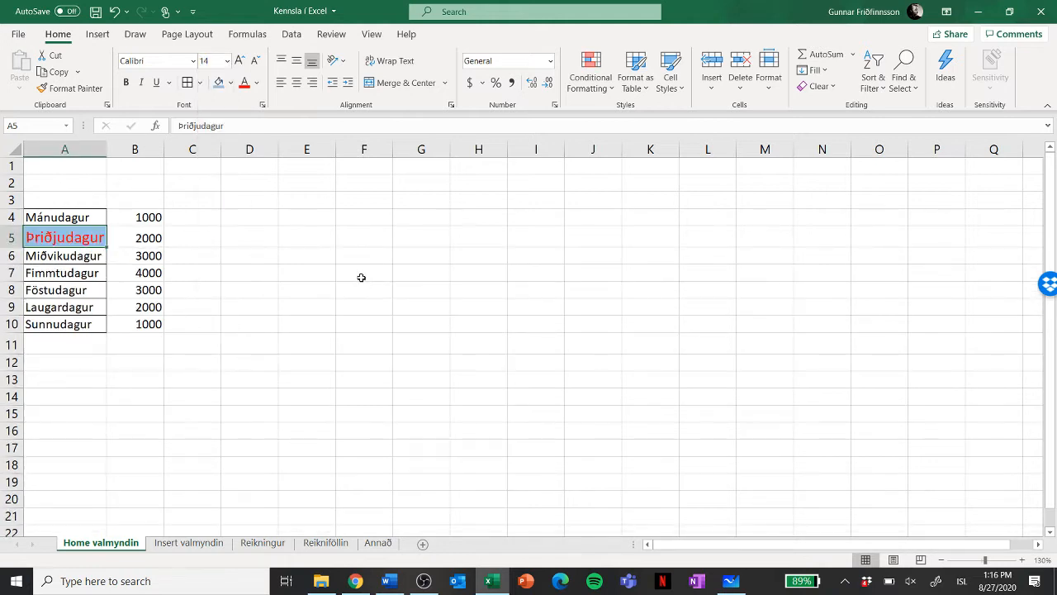
- Undo the font size increases on the Þriðjudagur cell
key(ctrl+z)
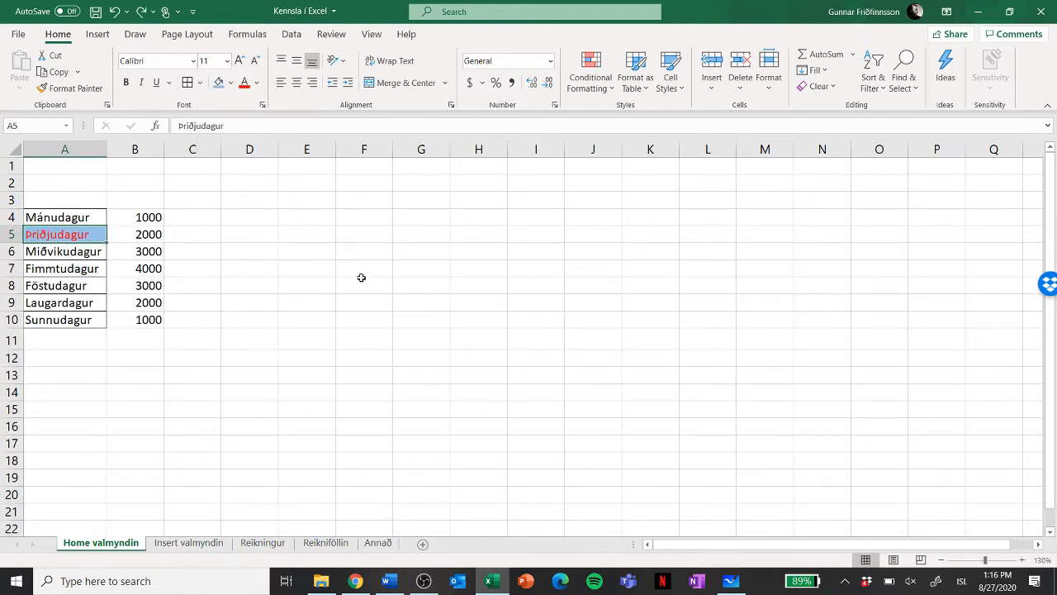
key(ctrl+z)
click(268, 299)
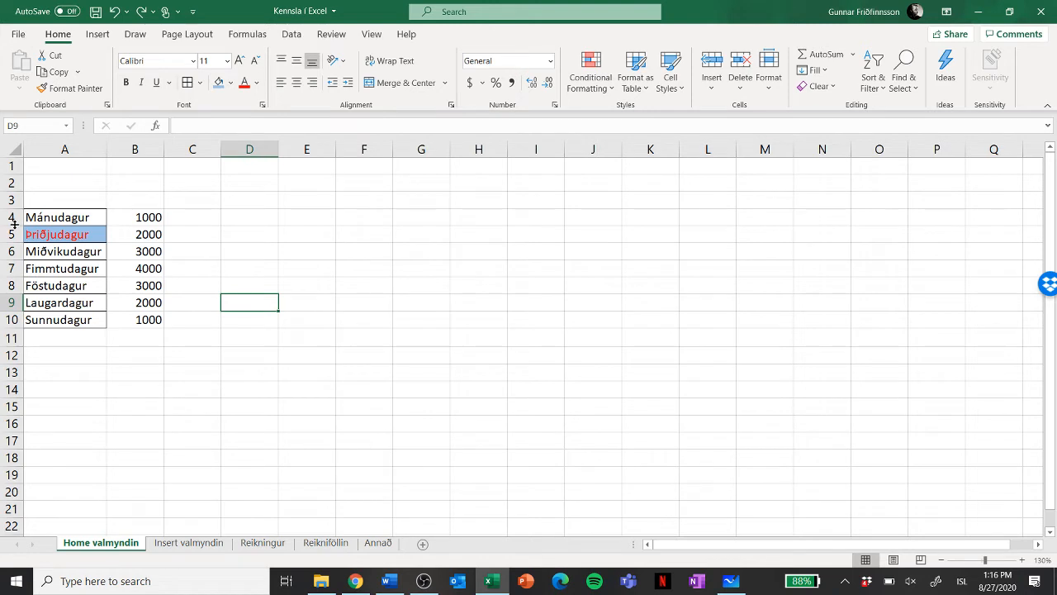
- Make row 4 about three times as tall and middle-align the Mánudagur text vertically in cell A4
drag(15, 225, 13, 262)
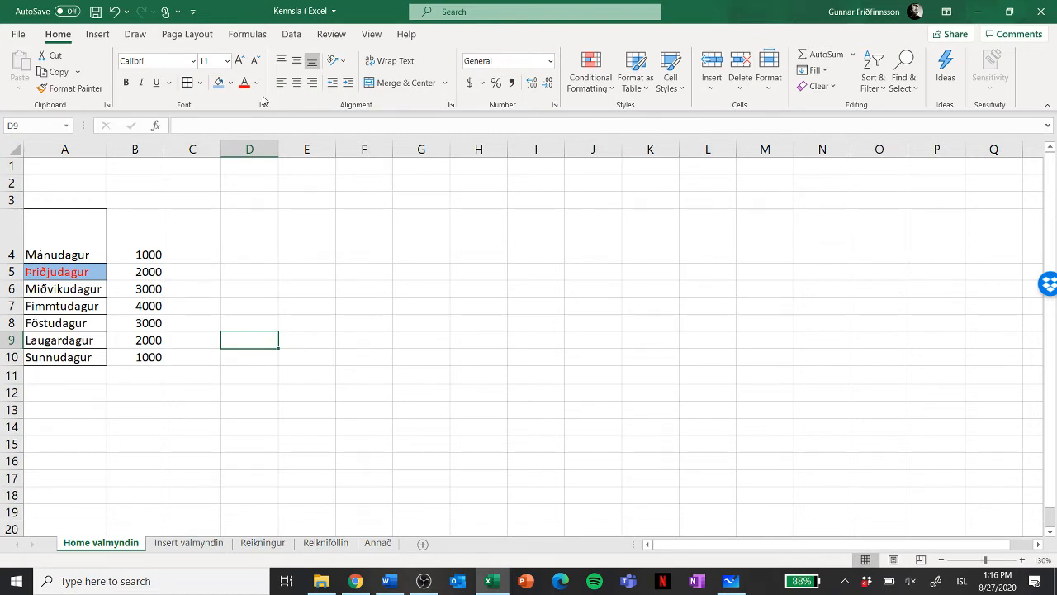
click(296, 62)
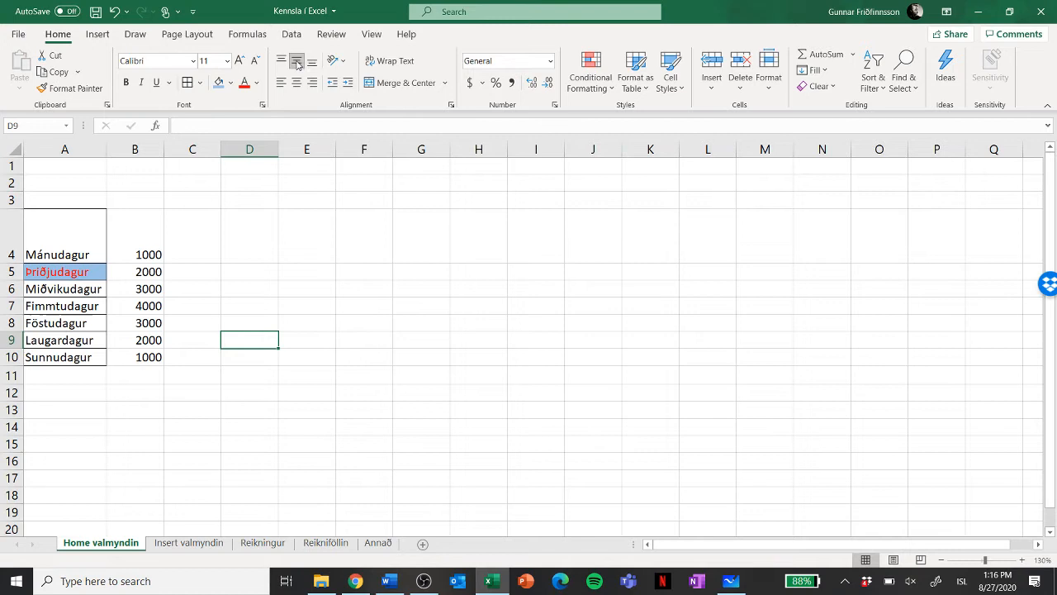
click(61, 227)
click(297, 64)
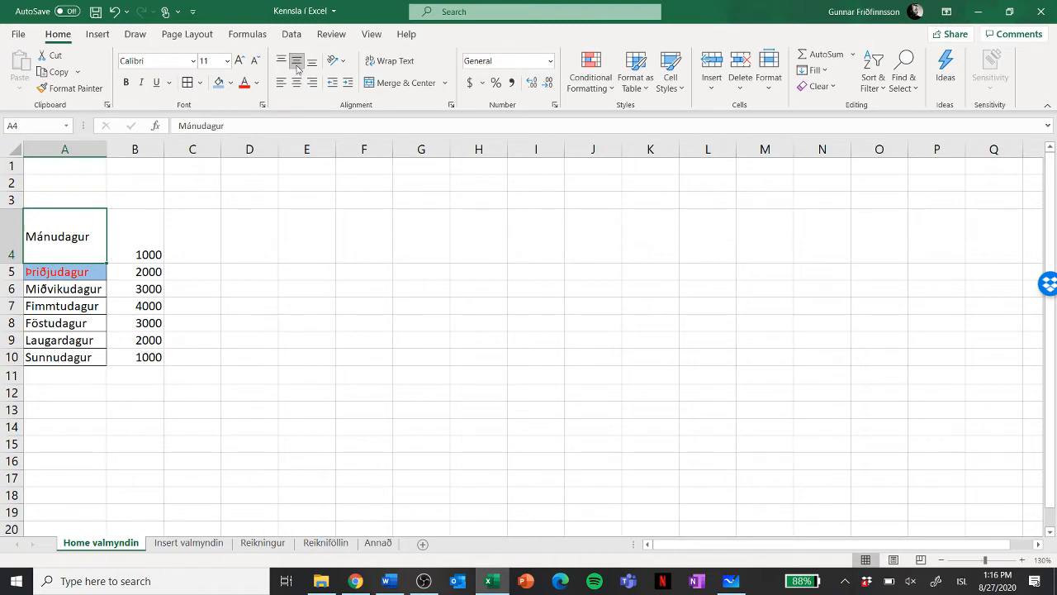
- Center the Mánudagur text horizontally in cell A4 and set its orientation to Rotate Text Down
click(297, 83)
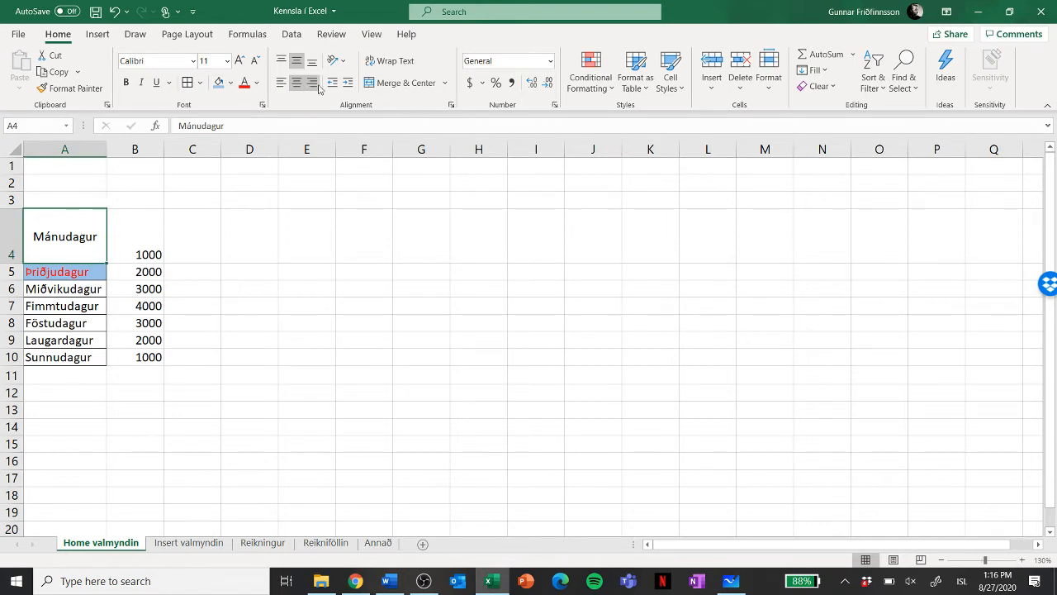
click(341, 62)
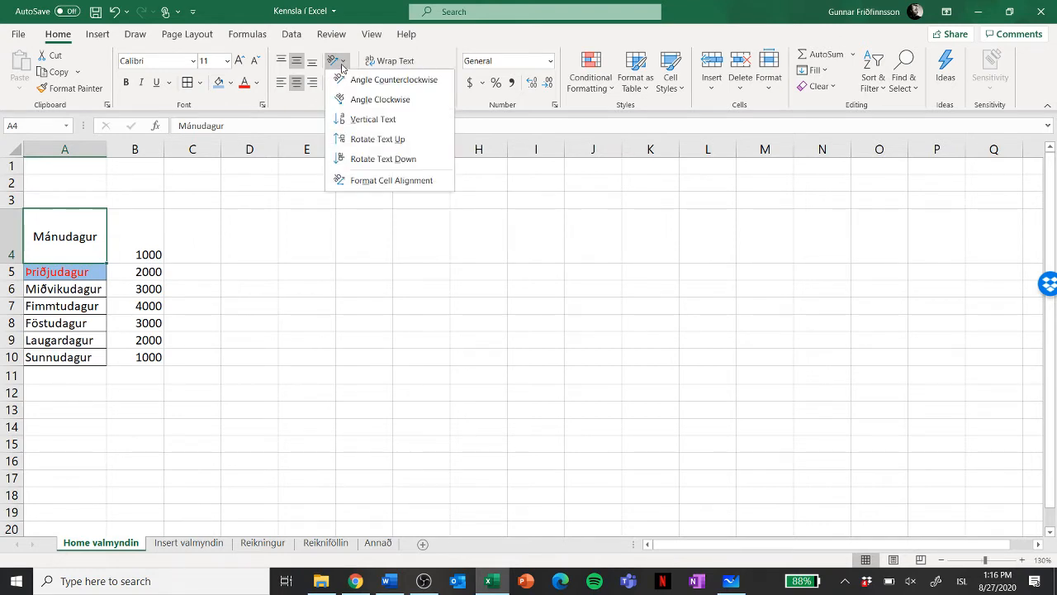
click(363, 161)
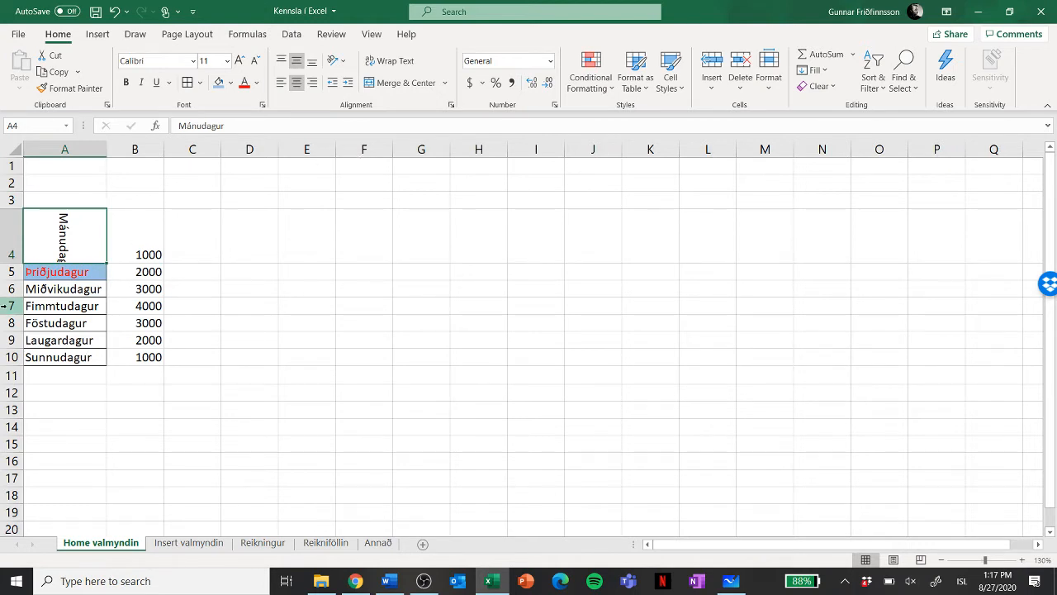
- Undo the text rotation, the alignment changes and the height change of row 4
key(ctrl+z)
key(ctrl+z)
key(ctrl+z)
key(ctrl+z)
key(ctrl+z)
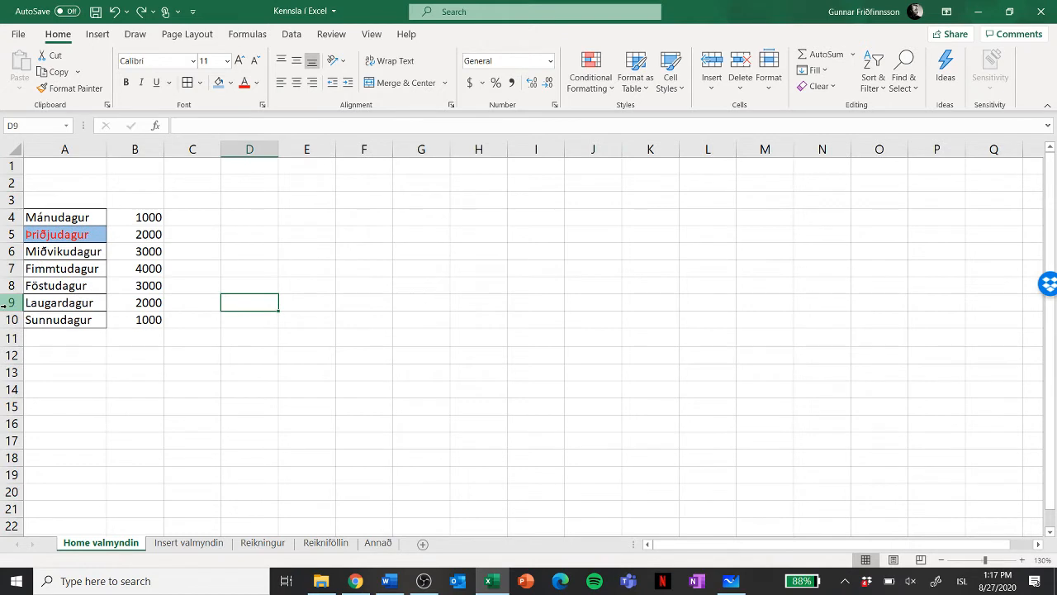
click(345, 248)
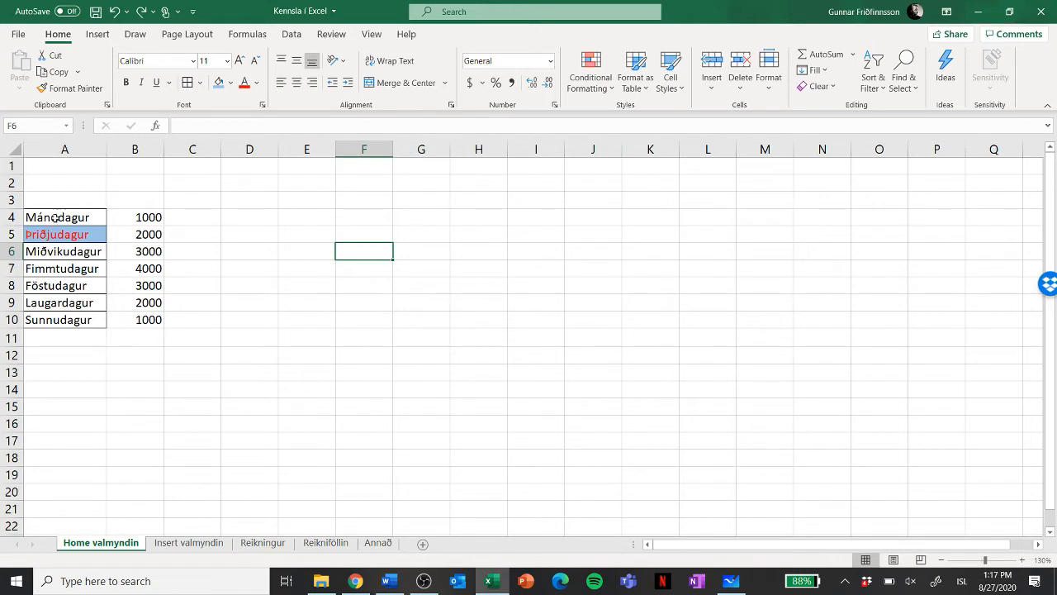
- Extend the text in cell A4 to "Mánudagur er bestur" and wrap it within the cell
click(55, 217)
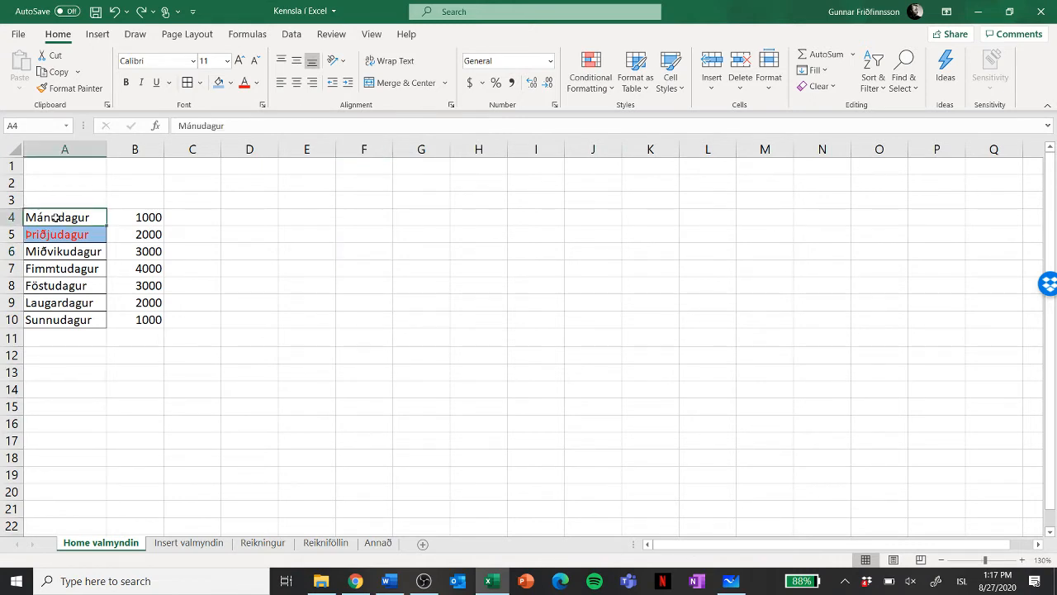
click(250, 130)
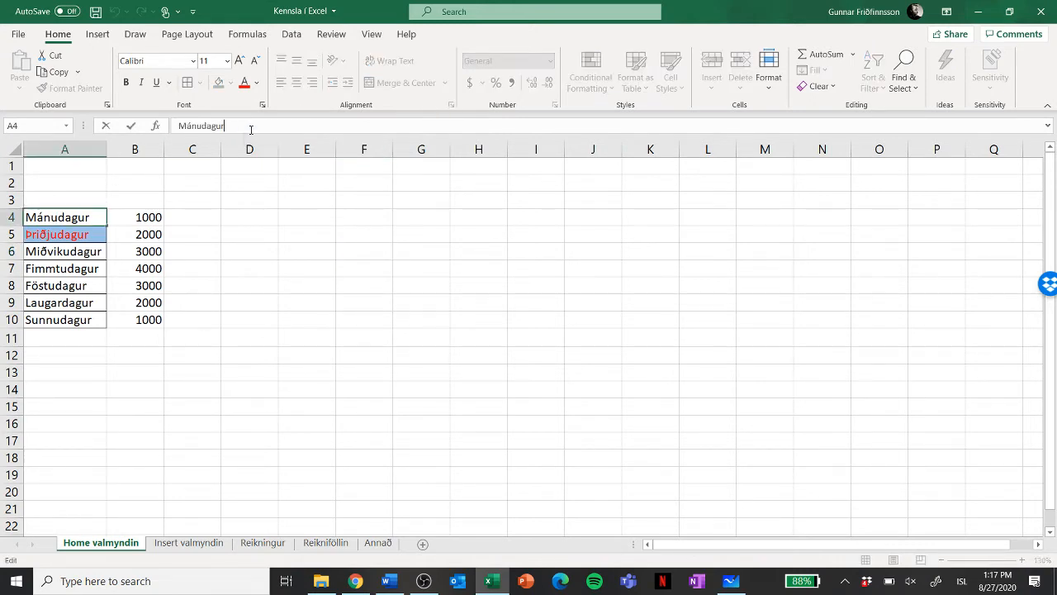
text(er bestur)
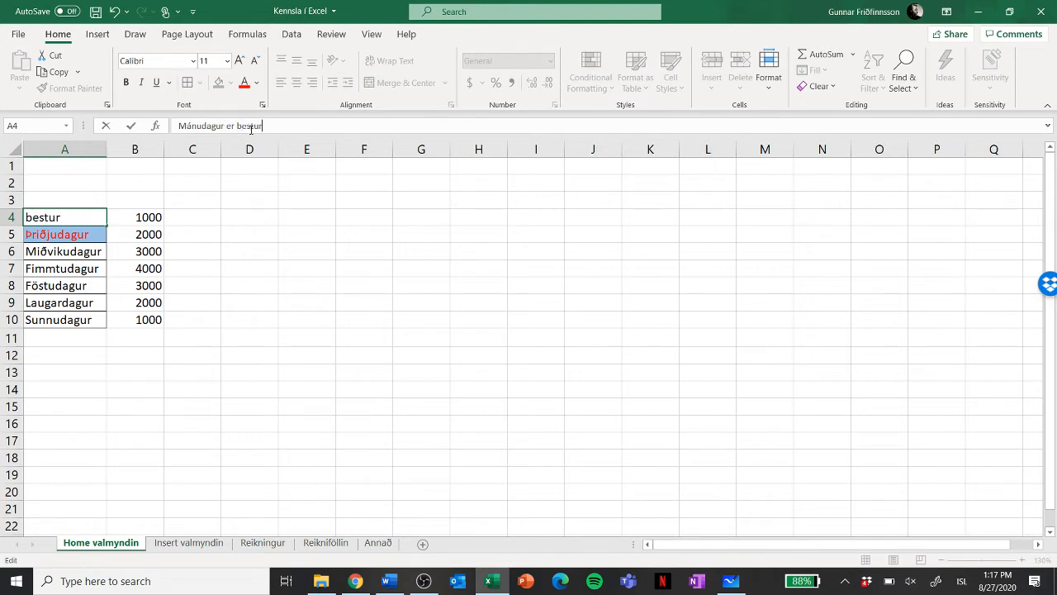
click(330, 299)
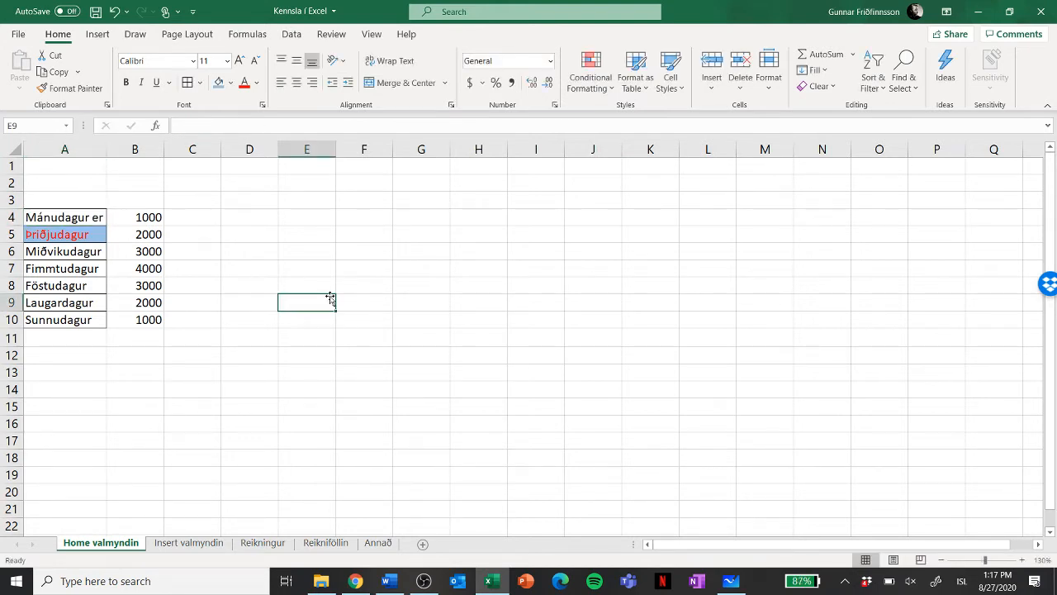
click(54, 216)
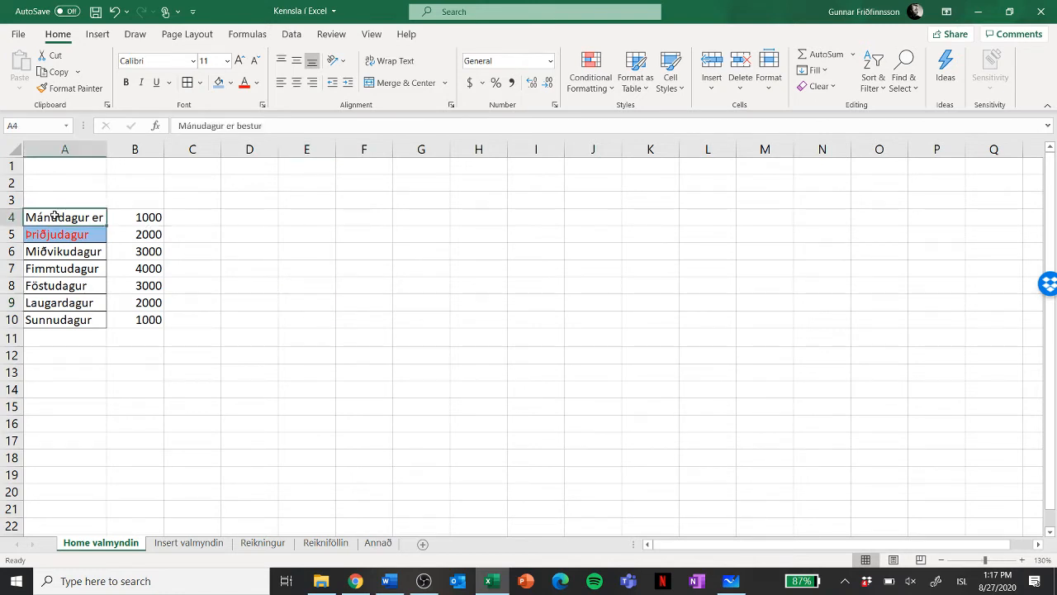
click(390, 61)
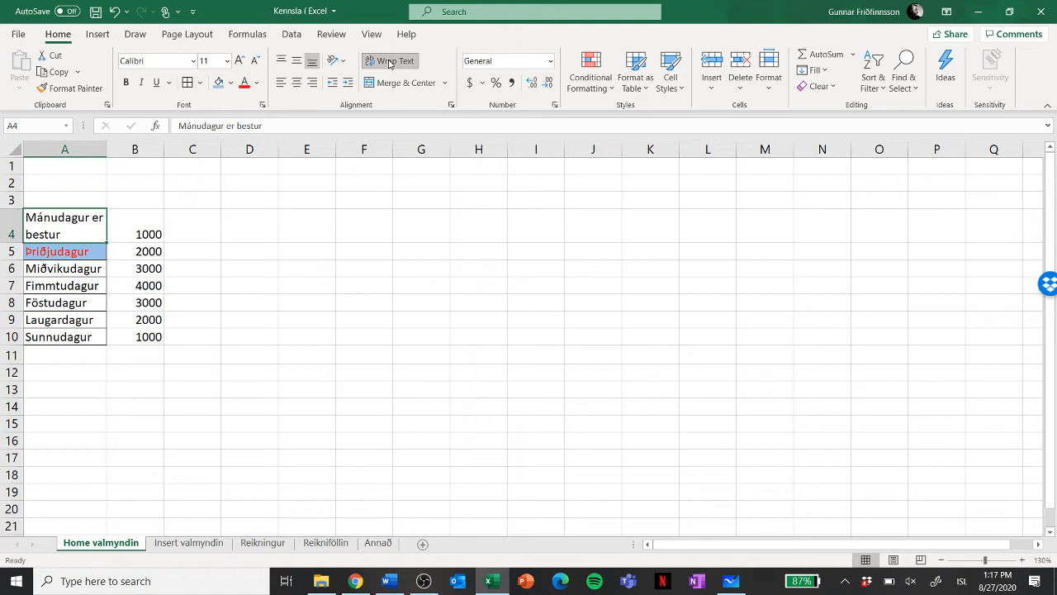
- Enter the text "Mánudagurinn" in cell E4
click(315, 229)
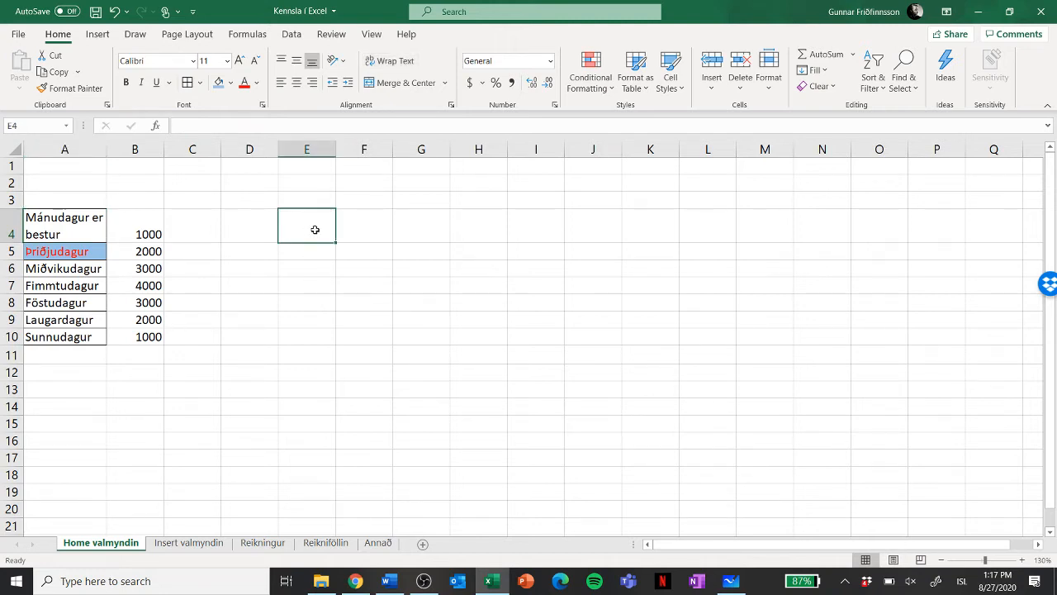
text(Mánudagi)
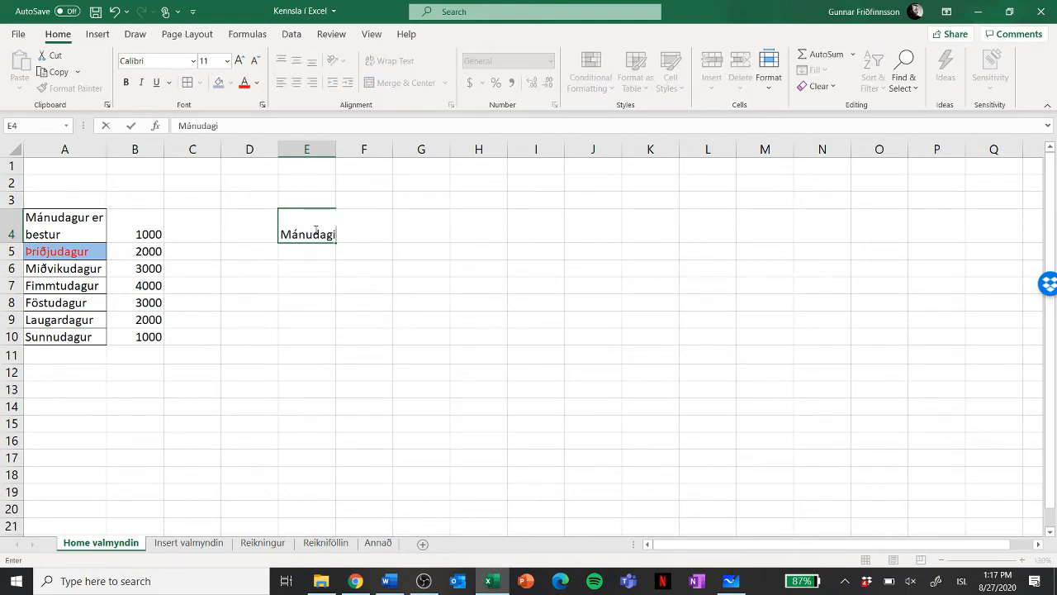
key(BackSpace)
text(urinn)
click(359, 366)
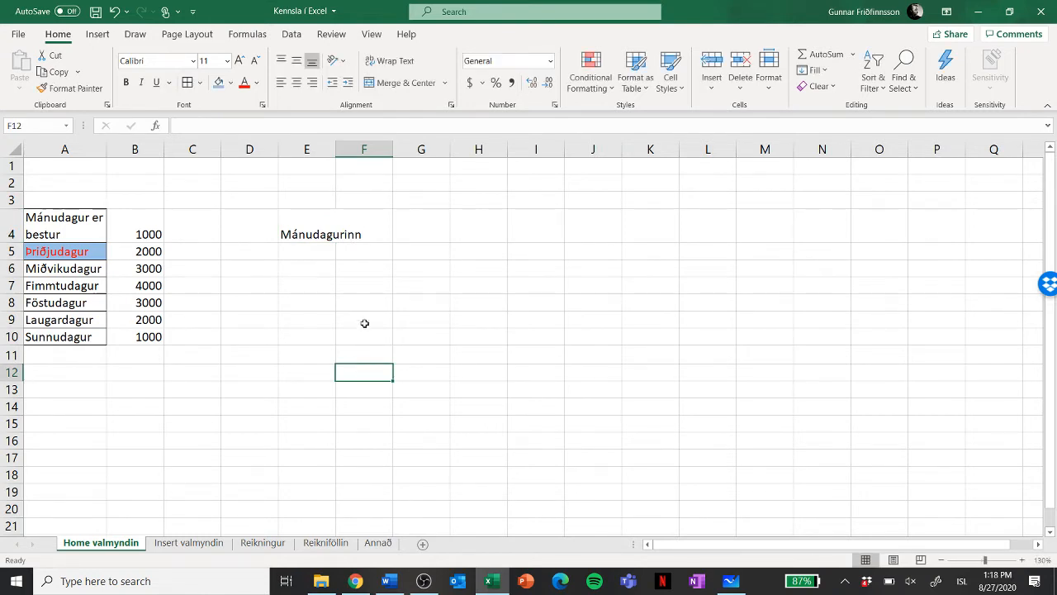
- Merge and center cells E4:F4 so the overflowing Mánudagurinn text spans both cells
click(395, 290)
click(361, 232)
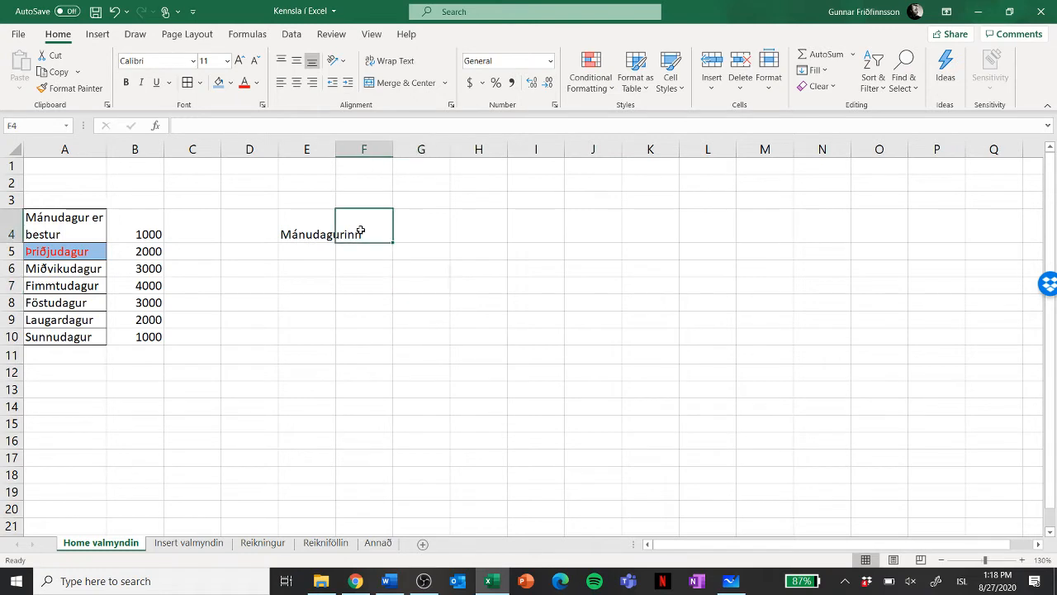
click(308, 225)
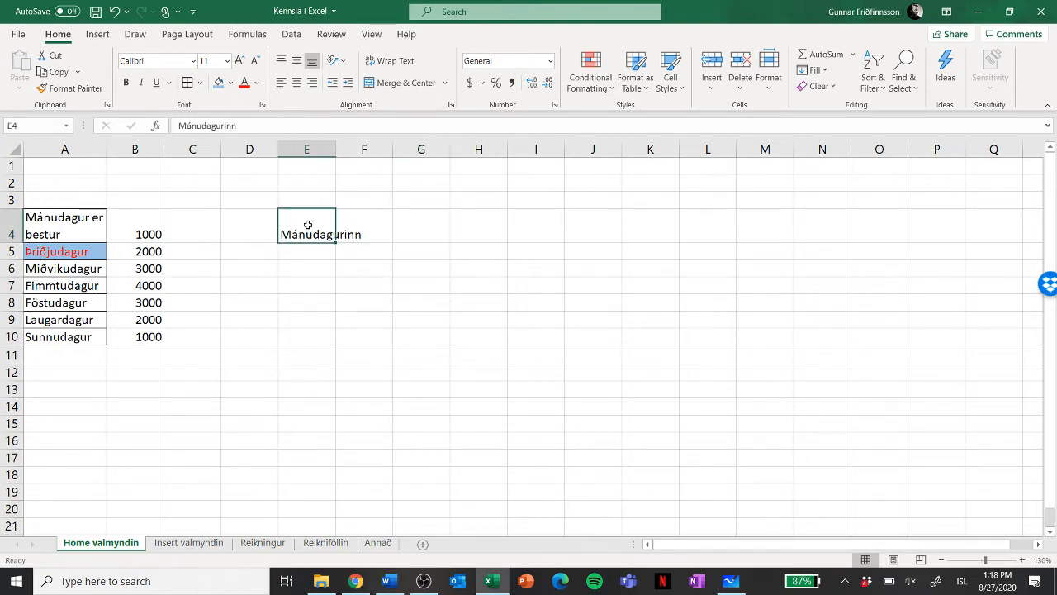
click(398, 334)
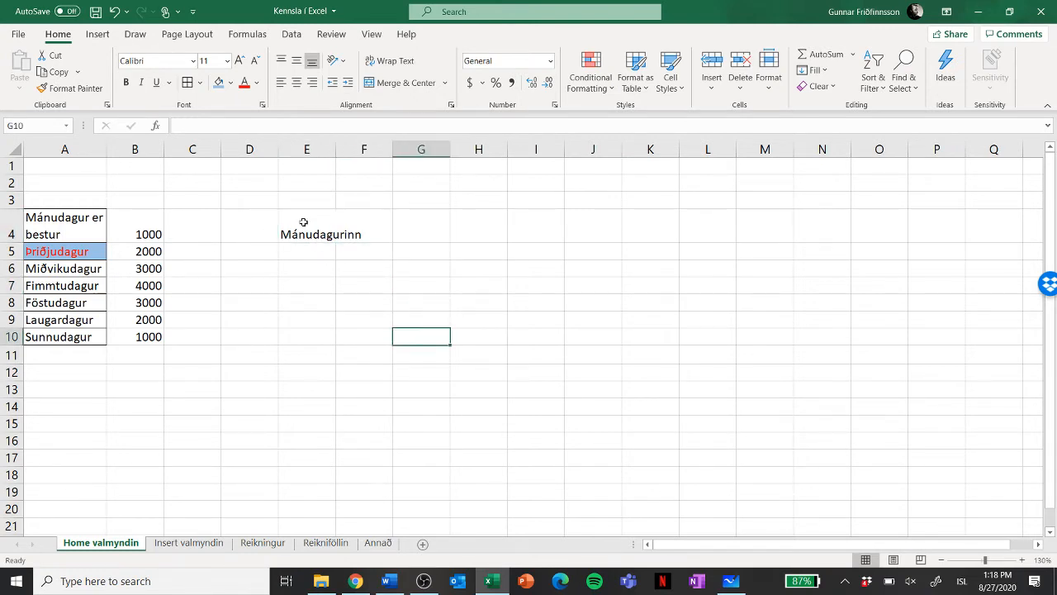
drag(303, 222, 346, 225)
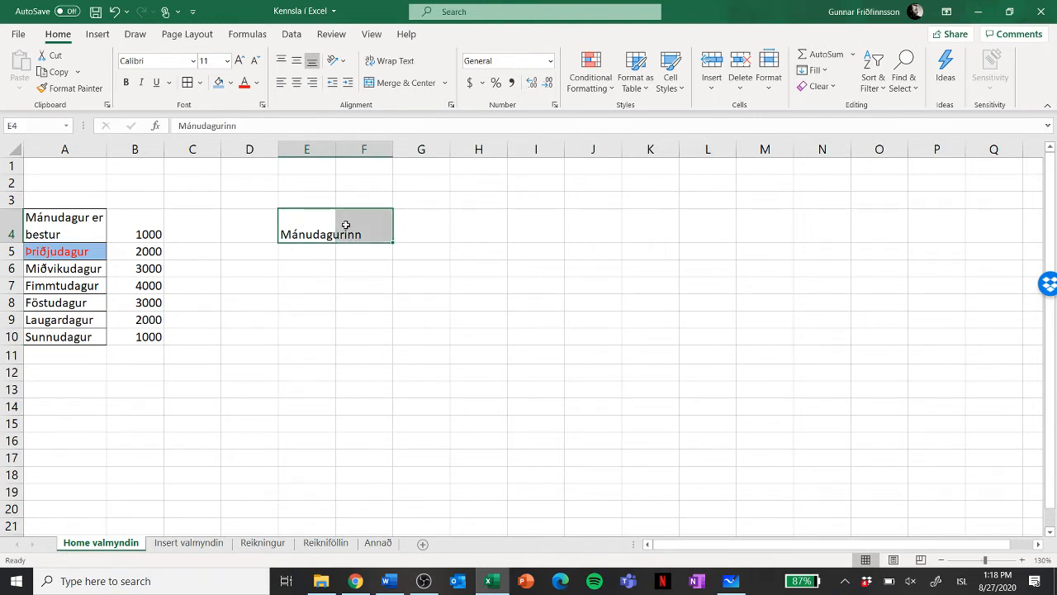
click(404, 85)
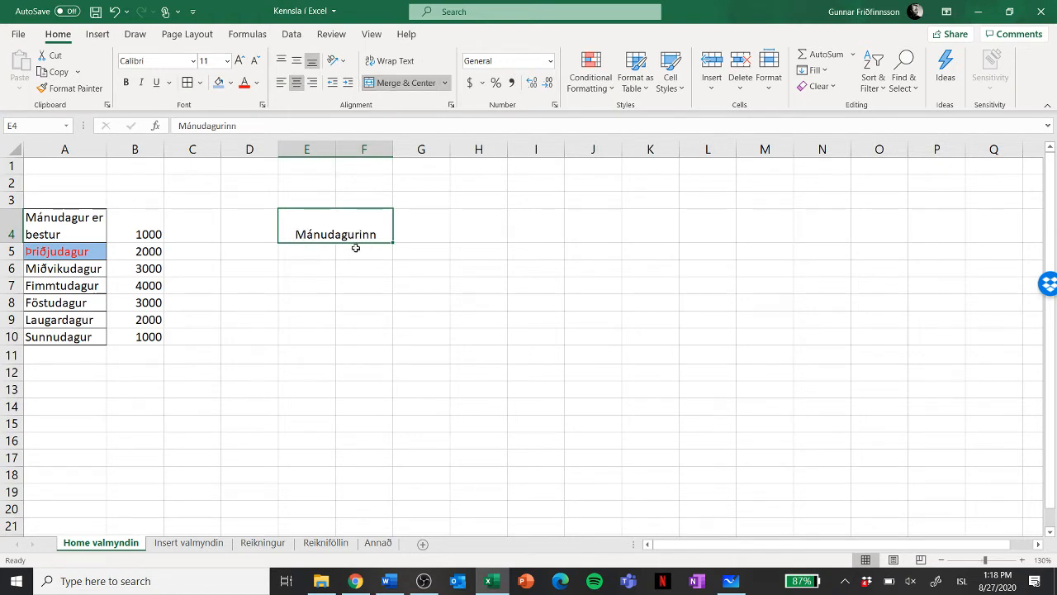
click(303, 332)
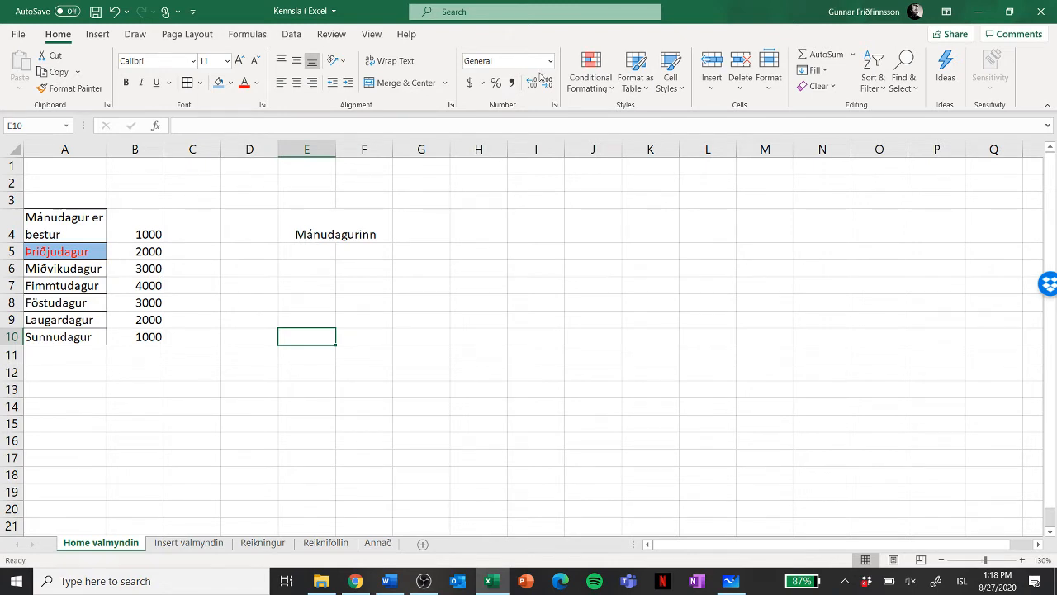
- Format the amount in cell B4 with two decimal places and the Comma Style thousands separator
click(138, 229)
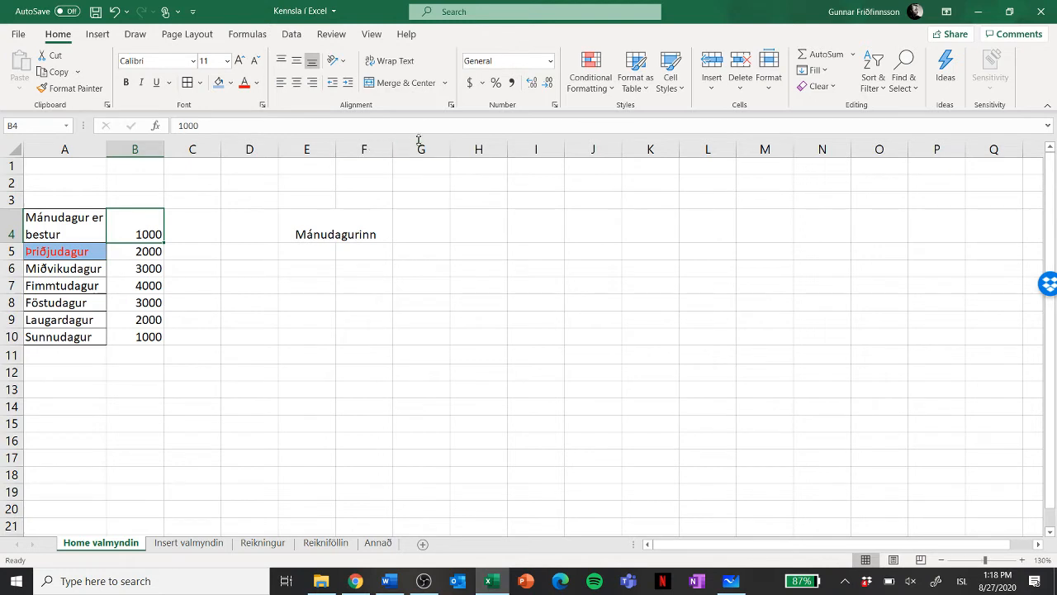
click(531, 83)
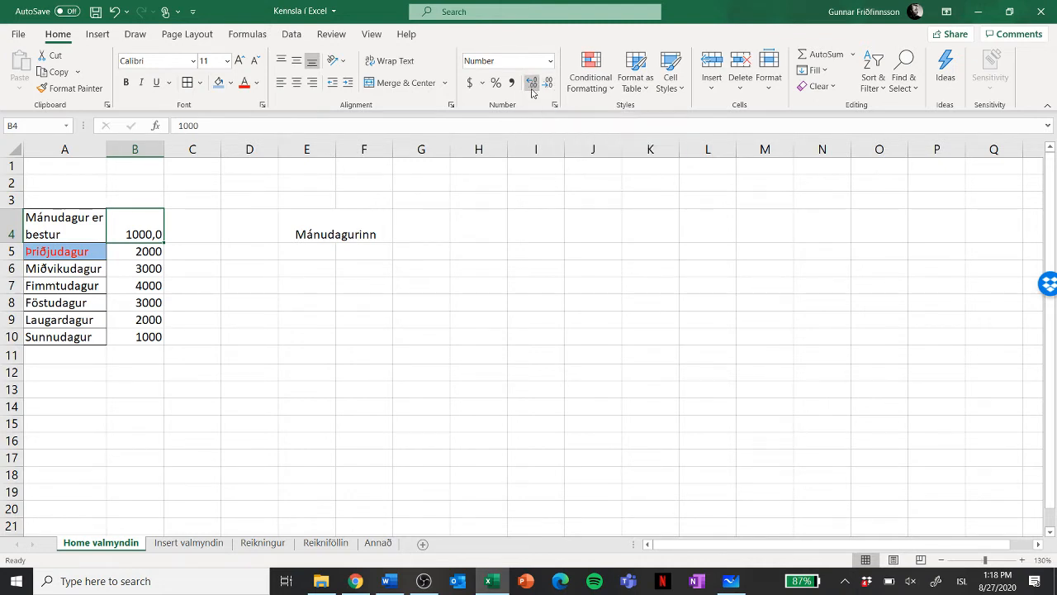
click(533, 91)
click(353, 333)
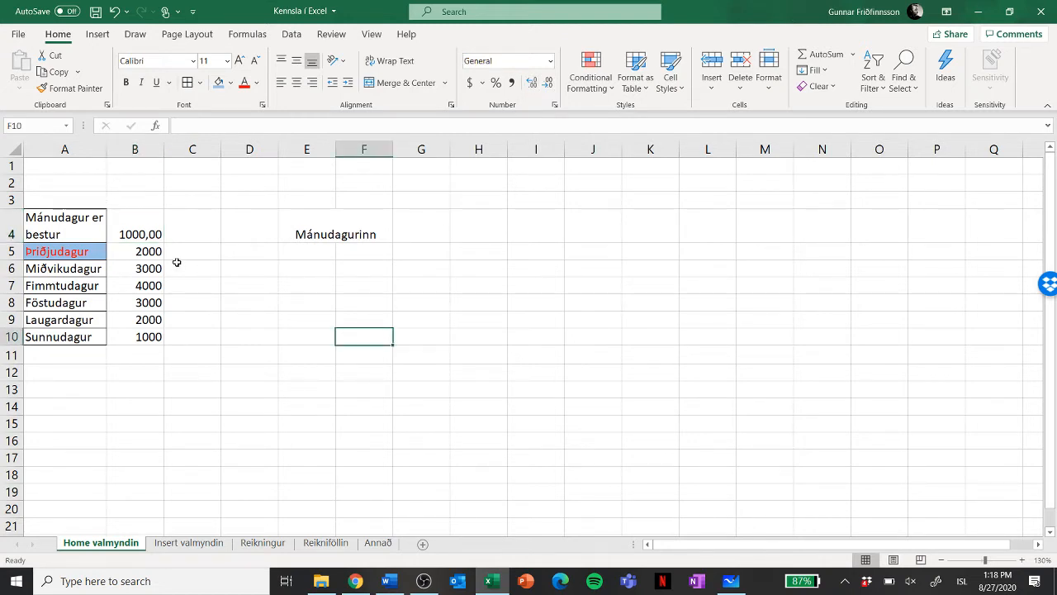
click(136, 235)
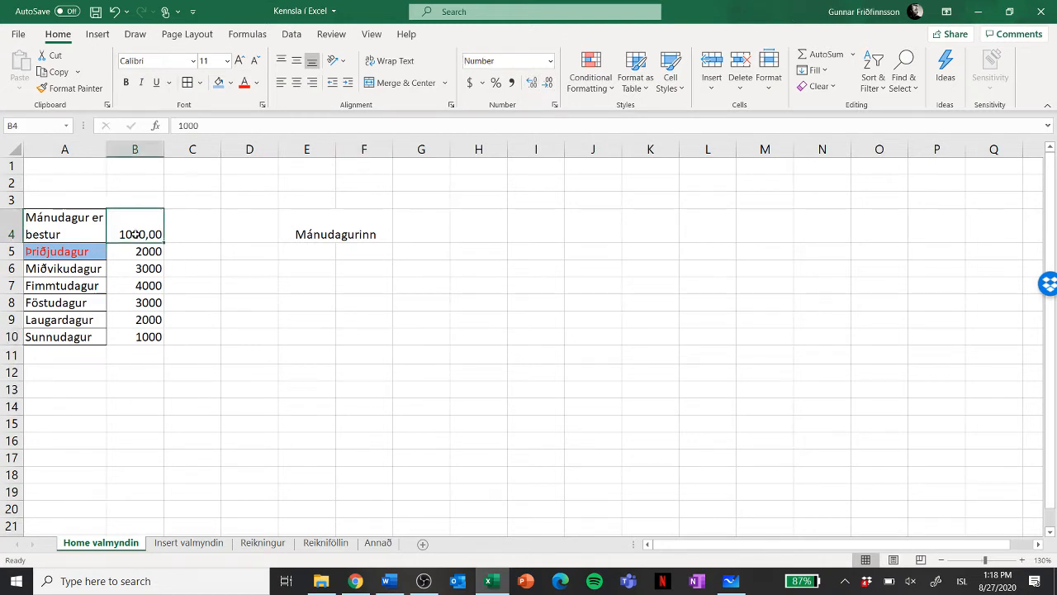
click(512, 83)
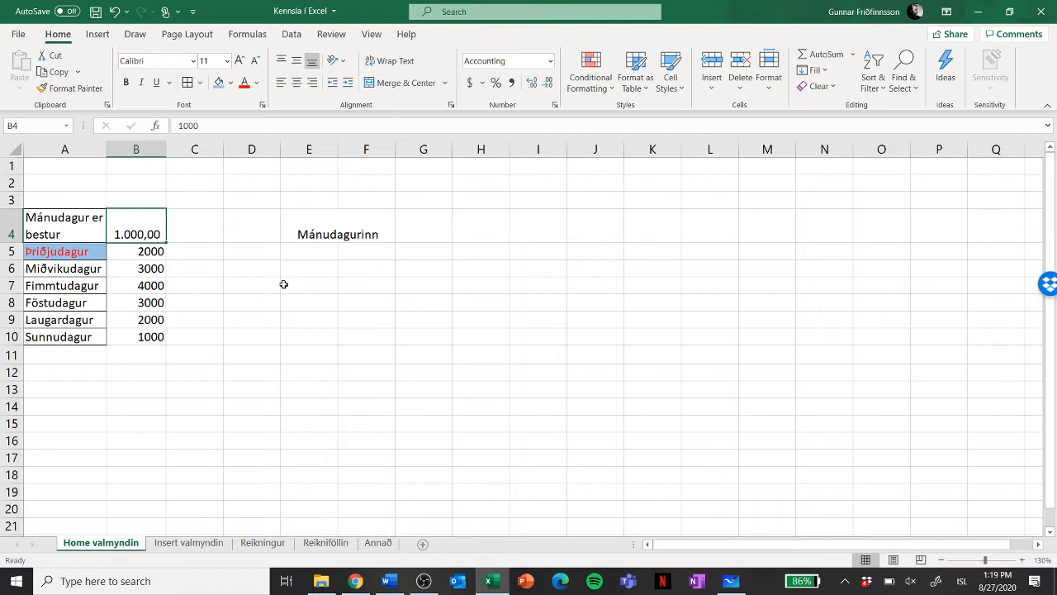
- Apply the kr Icelandic accounting format to cell B5 and decrease its decimals by two places
click(135, 250)
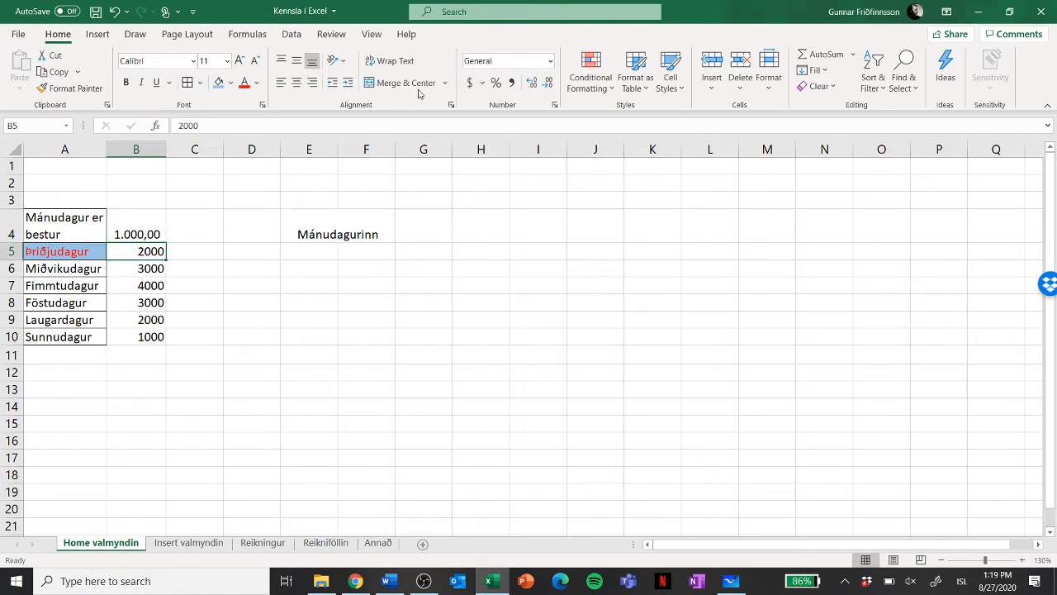
click(482, 84)
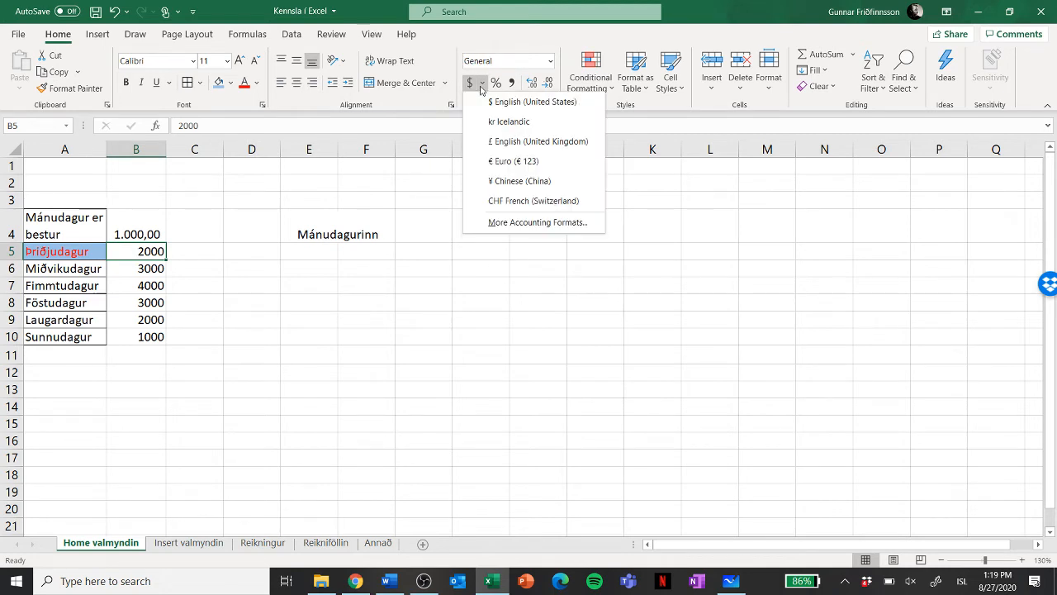
click(508, 123)
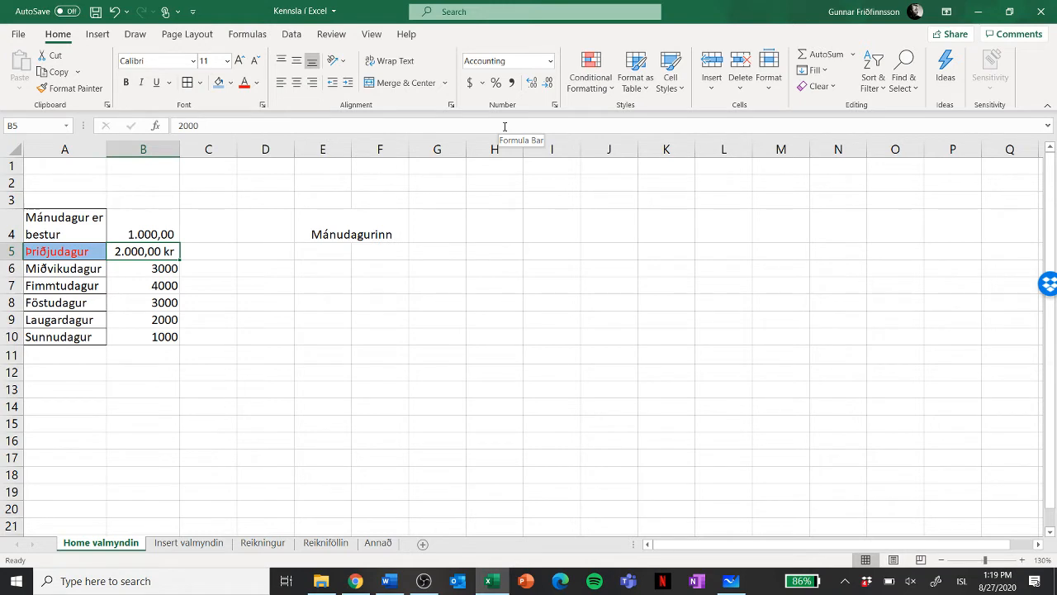
click(548, 84)
click(547, 84)
- Undo the number formatting of cells B4 and B5 and the merge of cells E4:F4
key(ctrl+z)
key(ctrl+z)
key(ctrl+z)
key(ctrl+z)
key(ctrl+z)
key(ctrl+z)
key(ctrl+z)
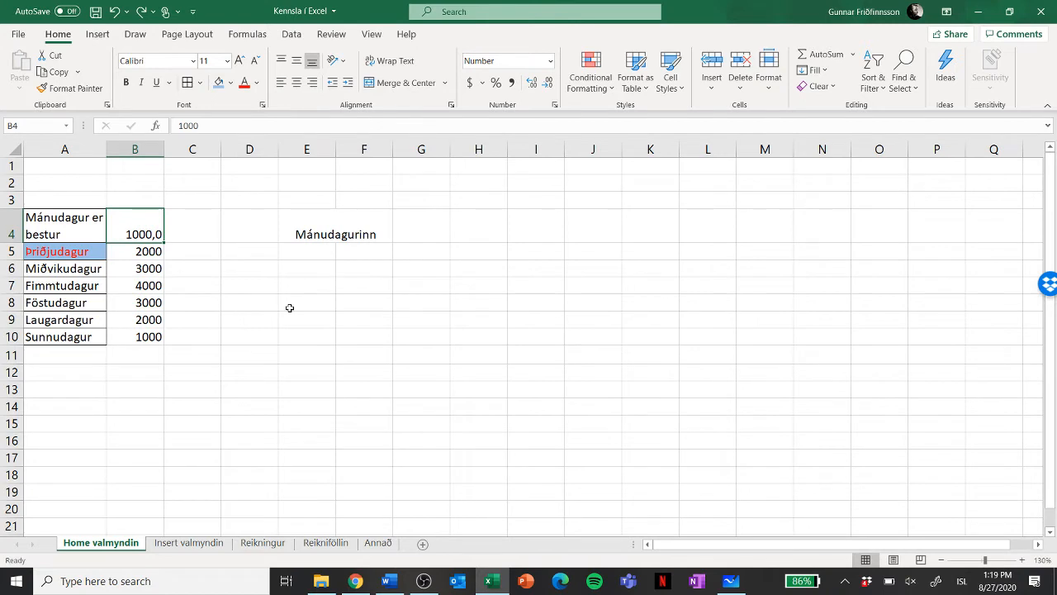
click(434, 316)
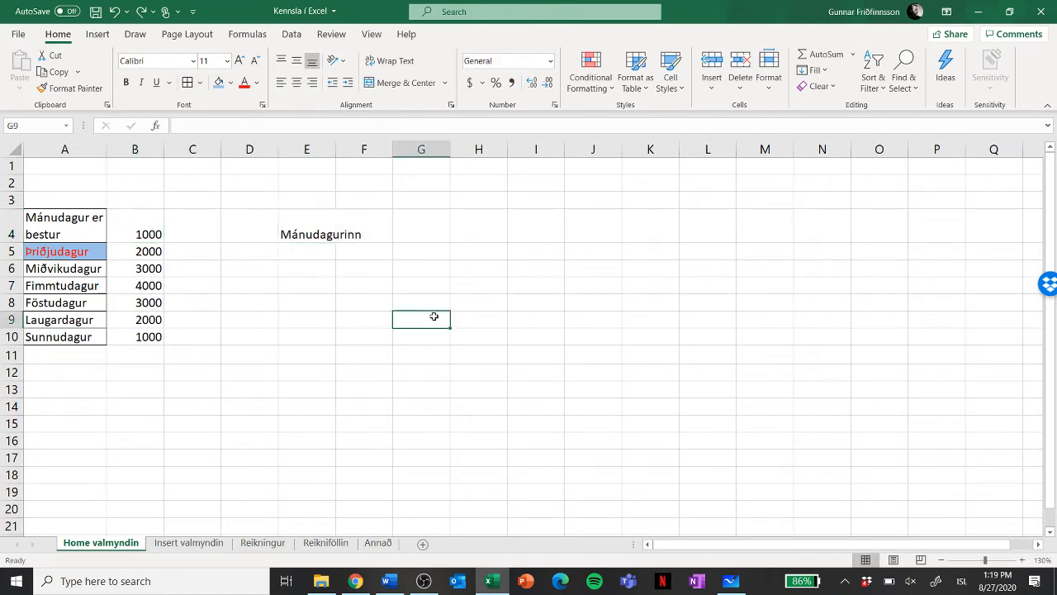
- Delete the Mánudagurinn text from cell E4
click(311, 227)
key(BackSpace)
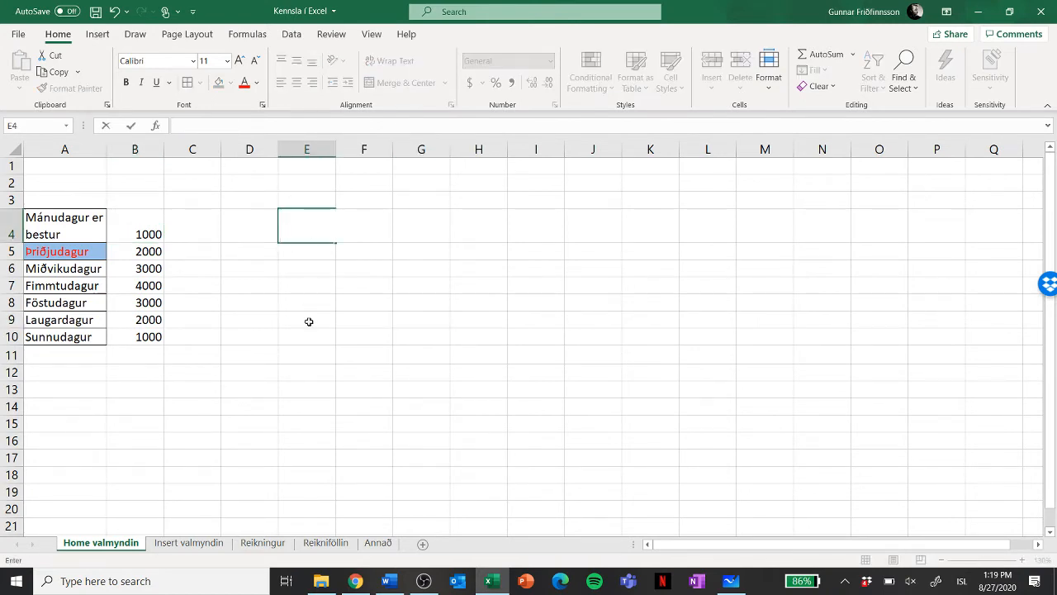
click(295, 364)
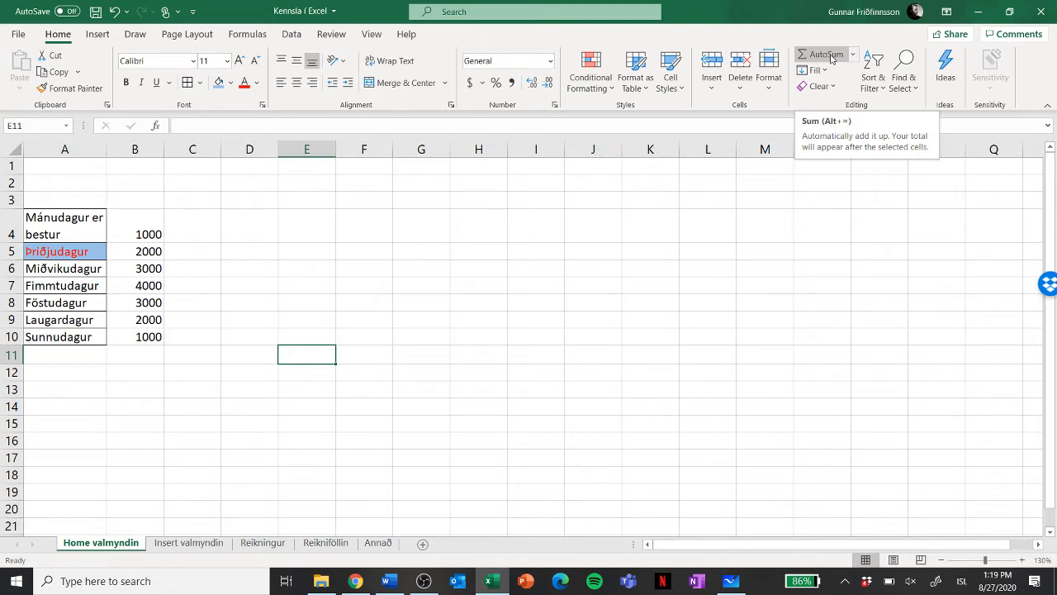
- Enter the label "Samtals:" in cell A11 below the weekday list
click(132, 353)
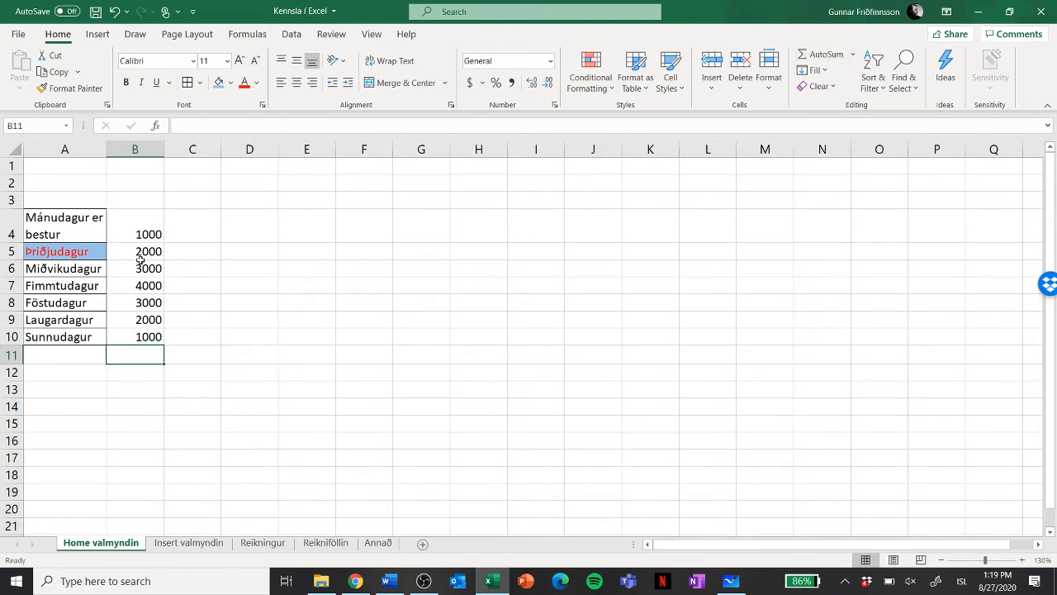
click(67, 354)
text(Sa)
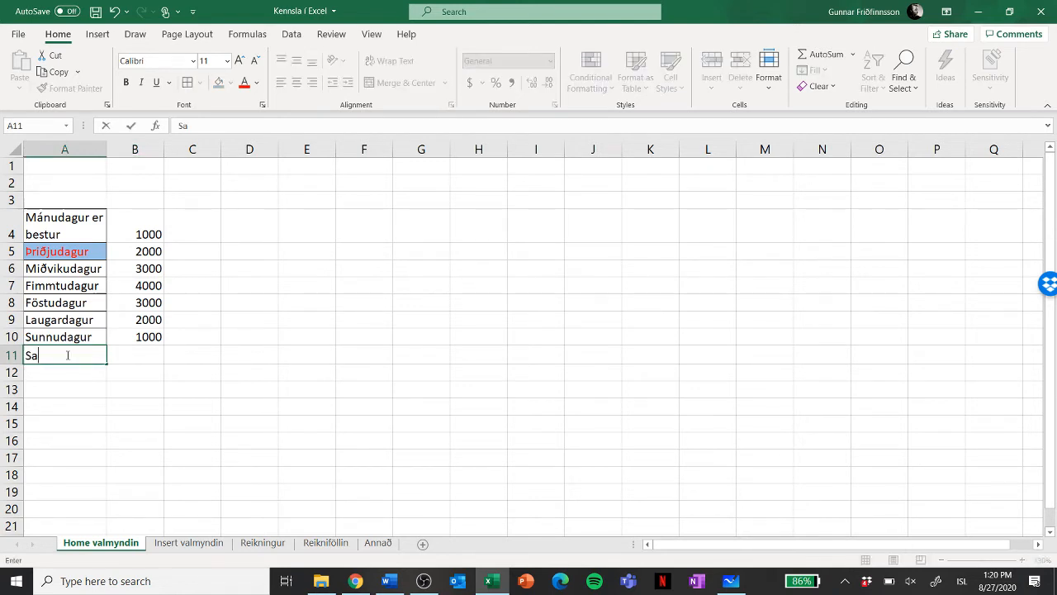
text(mtals:)
click(320, 364)
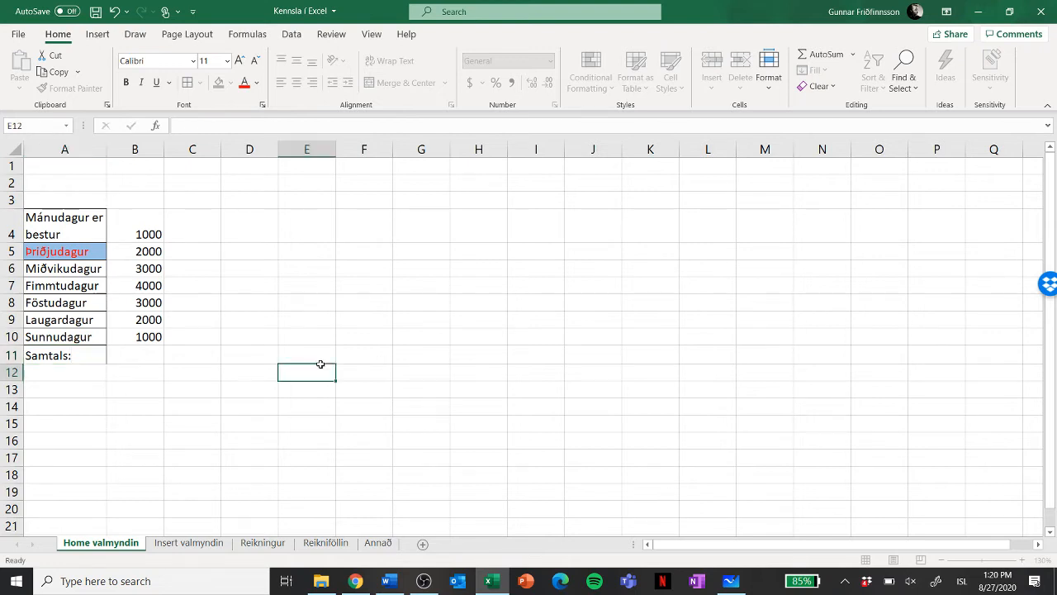
- Total the amounts in B4:B10 in cell B11 with AutoSum
click(146, 358)
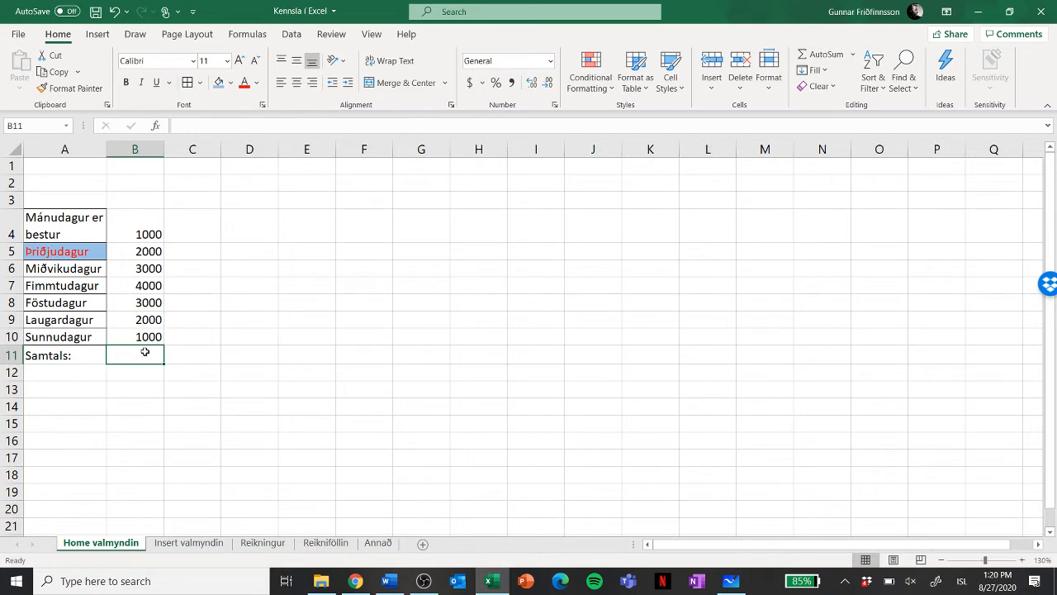
click(817, 55)
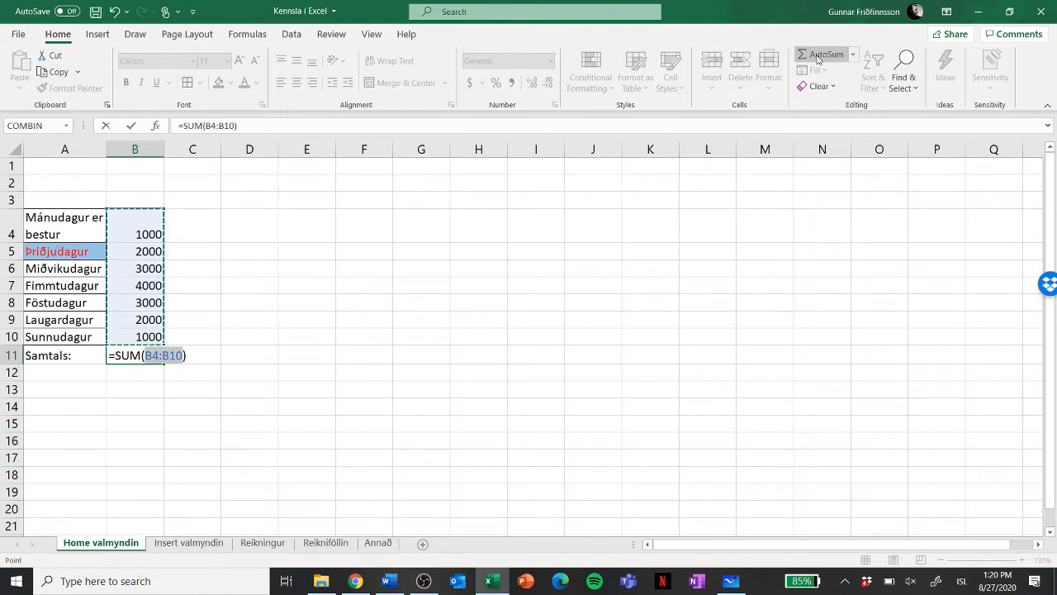
key(Return)
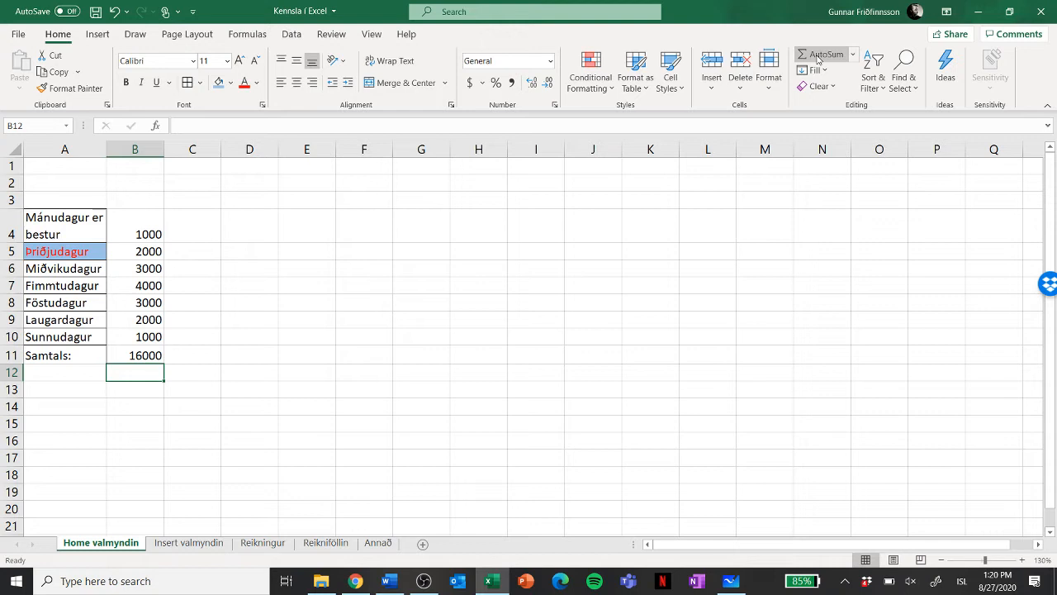
- Undo the total in cell B11 and sum only the range B8:B10 there with AutoSum
key(ctrl+z)
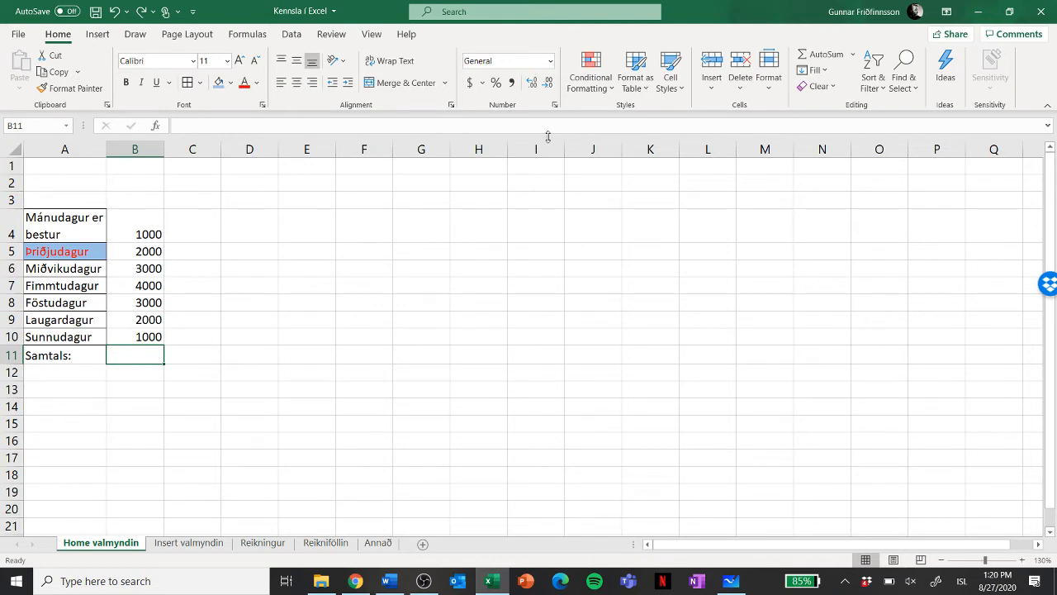
click(826, 55)
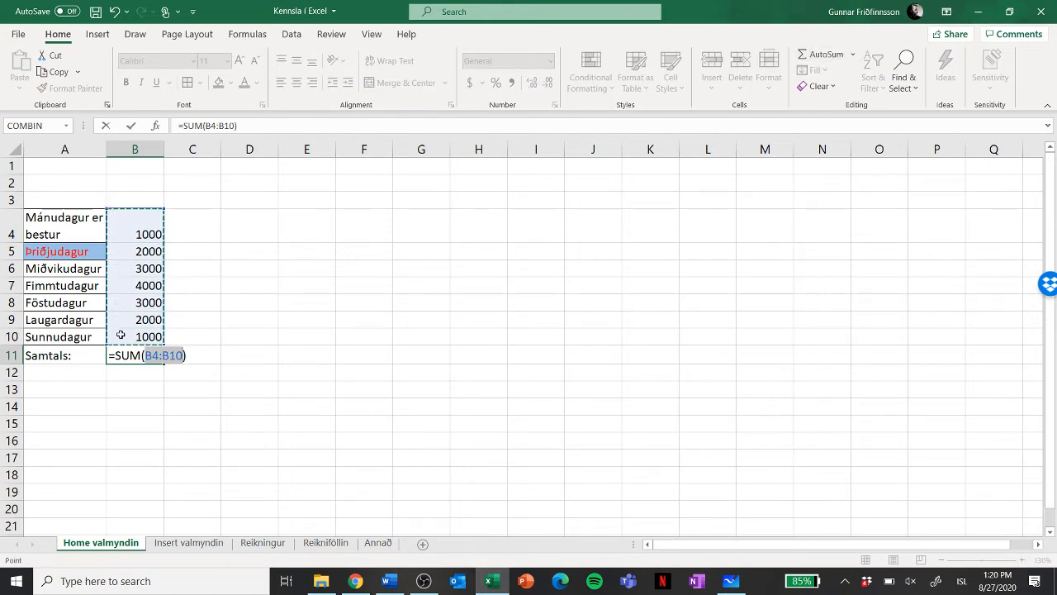
drag(137, 335, 135, 304)
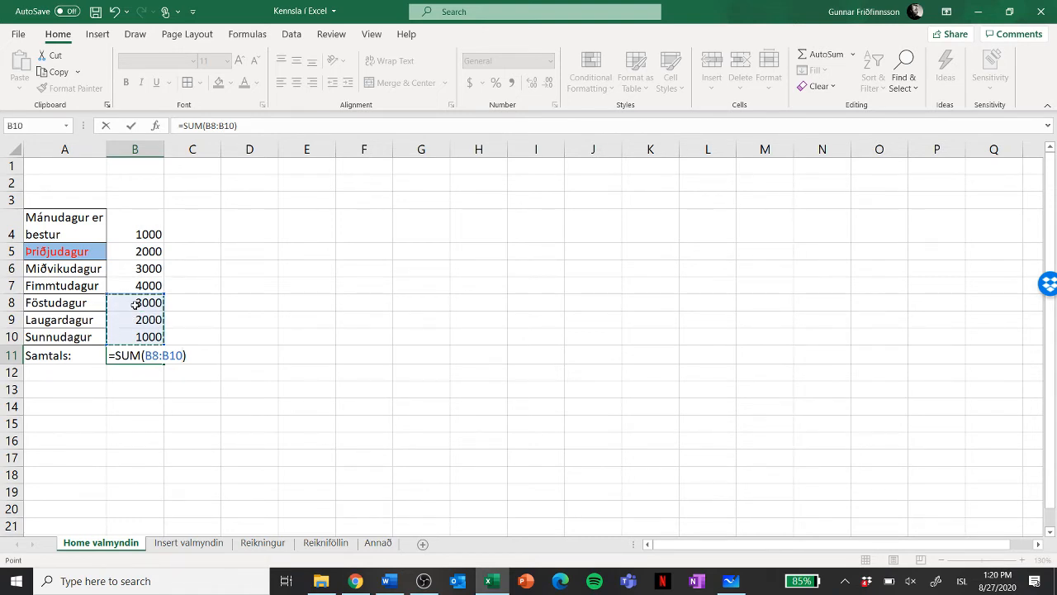
key(Return)
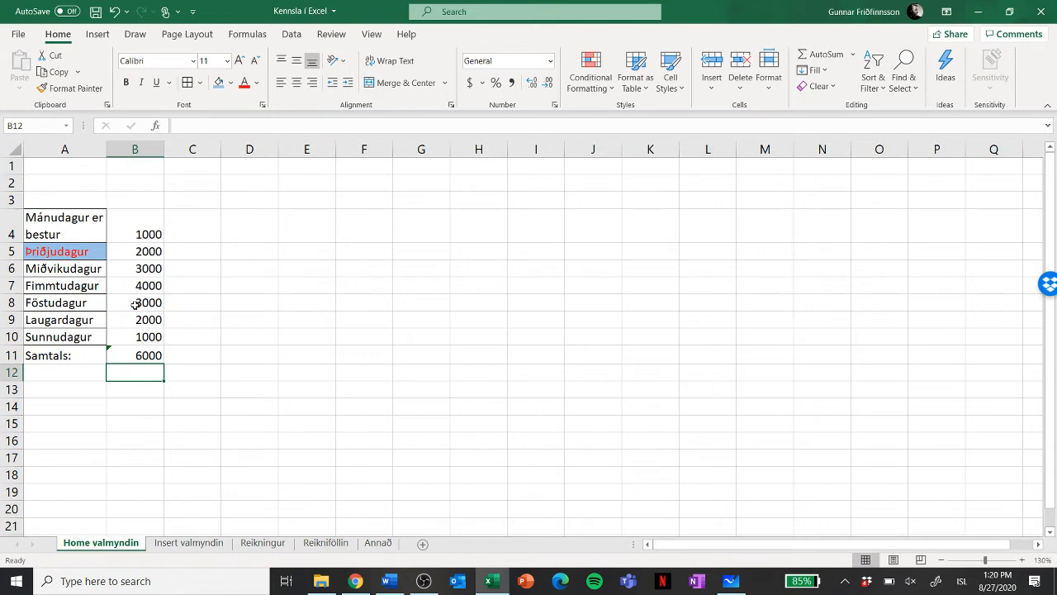
click(281, 320)
- Shorten the text in cell A4 to "Mánudagur"
click(57, 230)
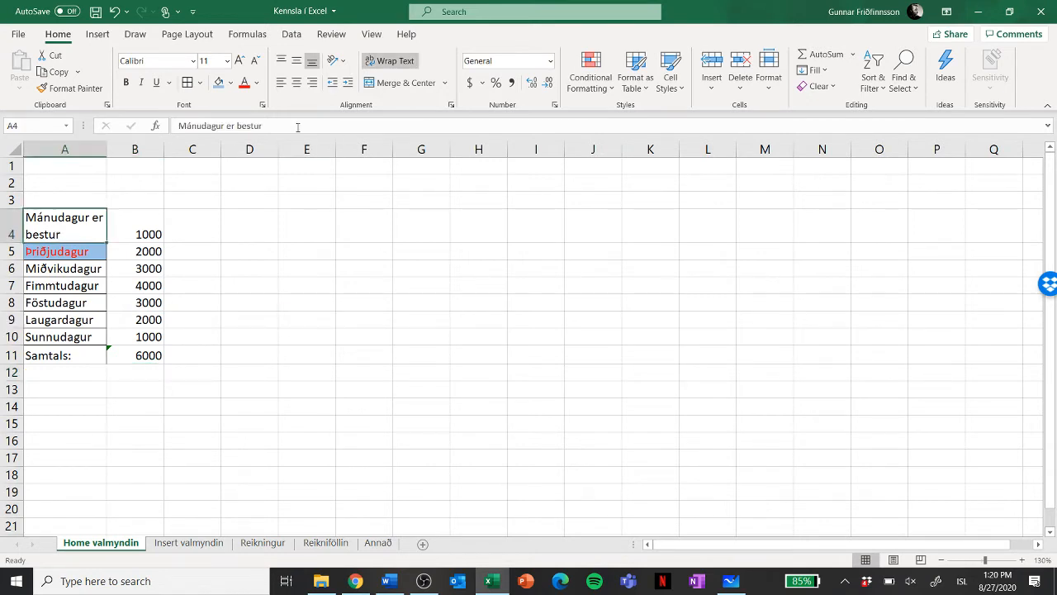
click(297, 126)
key(BackSpace)
key(BackSpace)
key(BackSpace)
key(BackSpace)
key(BackSpace)
key(BackSpace)
key(BackSpace)
key(BackSpace)
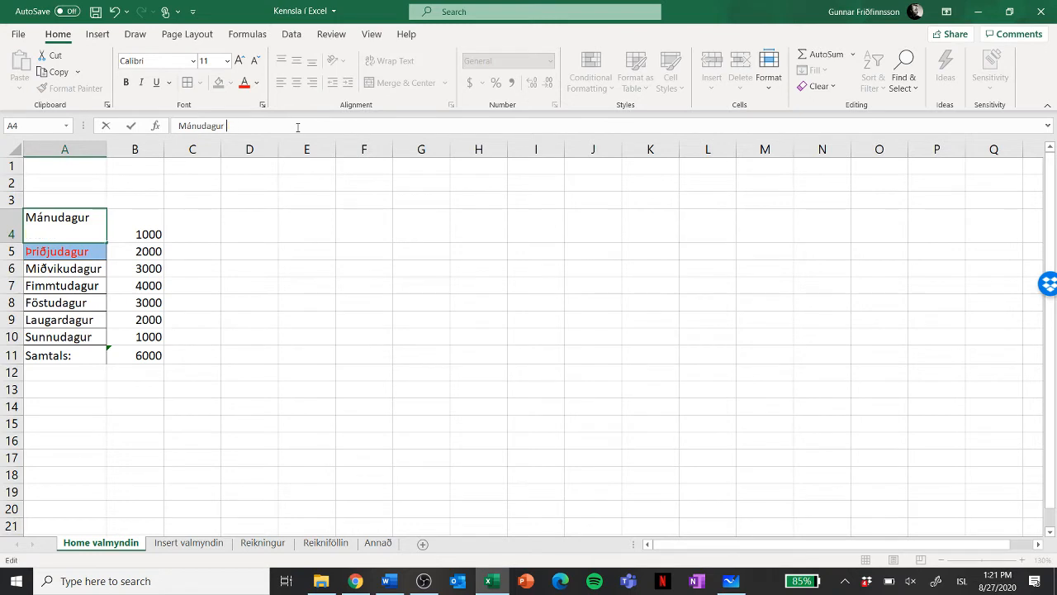
key(Return)
click(299, 331)
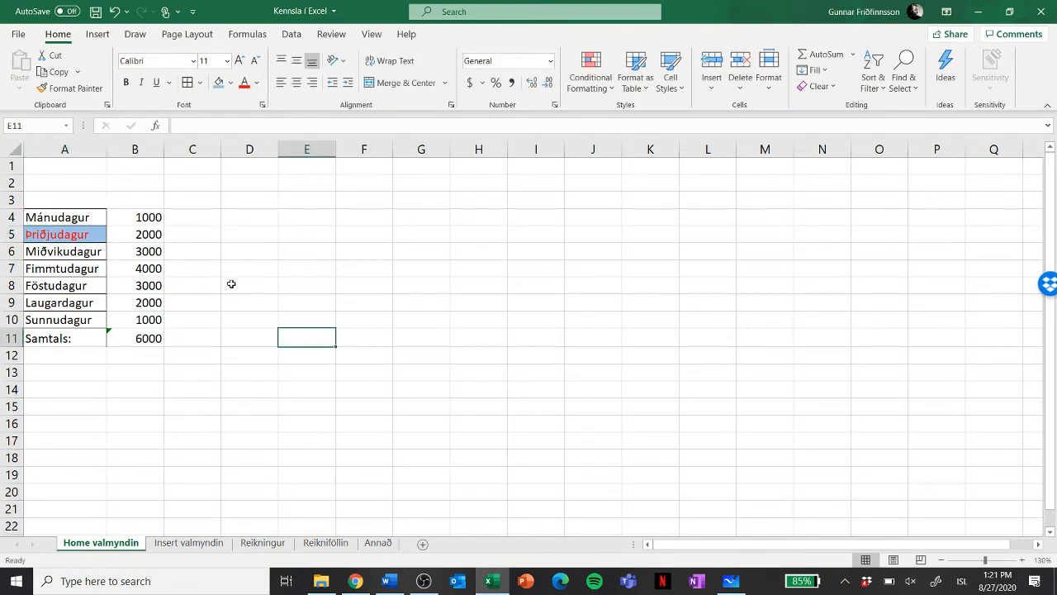
- Sort the weekday names in A4:A10 from A to Z, expanding the selection to the adjacent data
drag(56, 216, 61, 318)
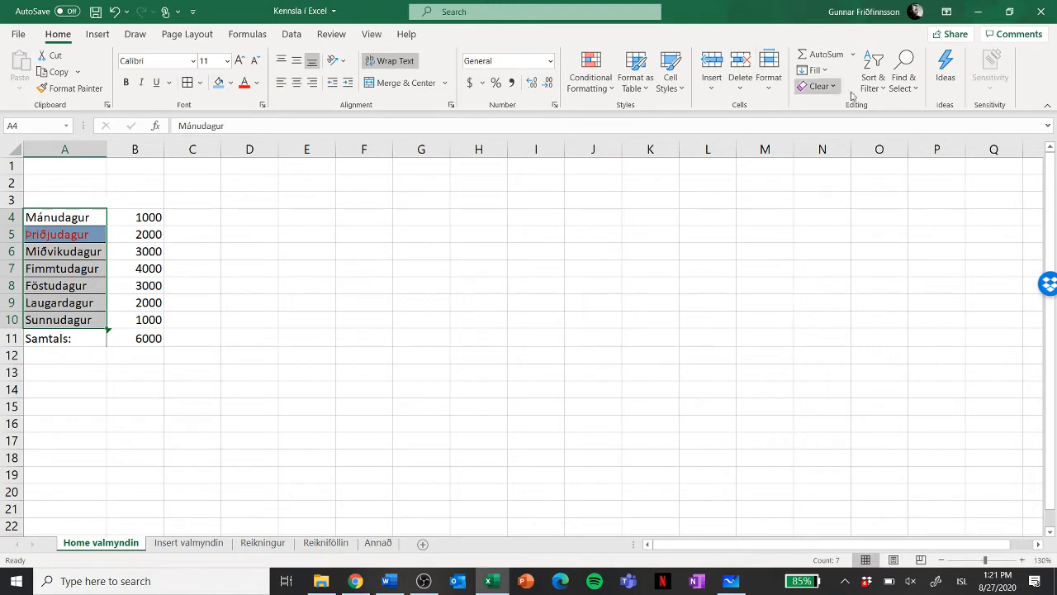
click(881, 90)
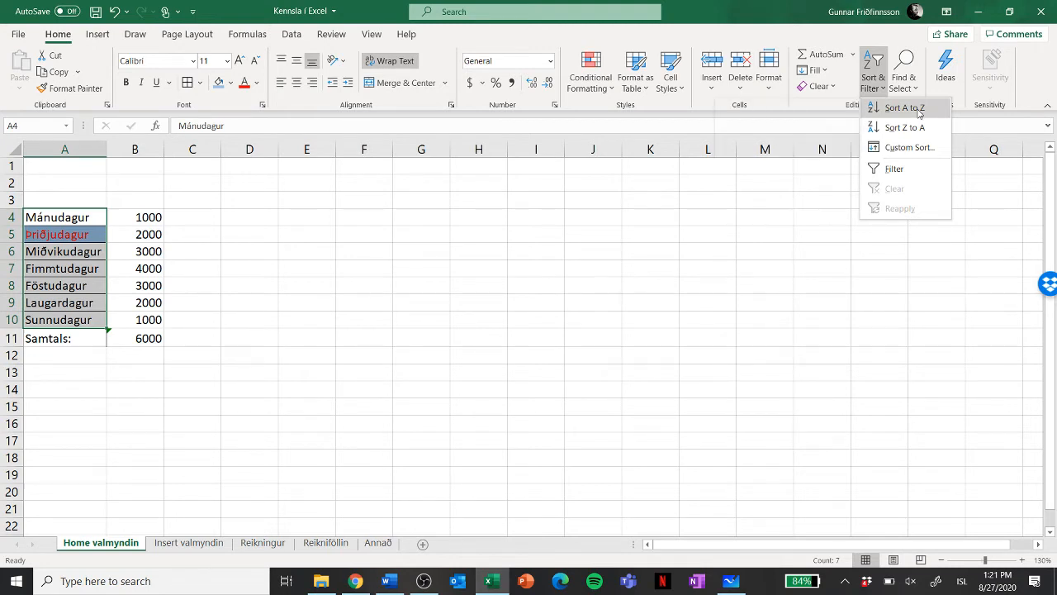
click(904, 108)
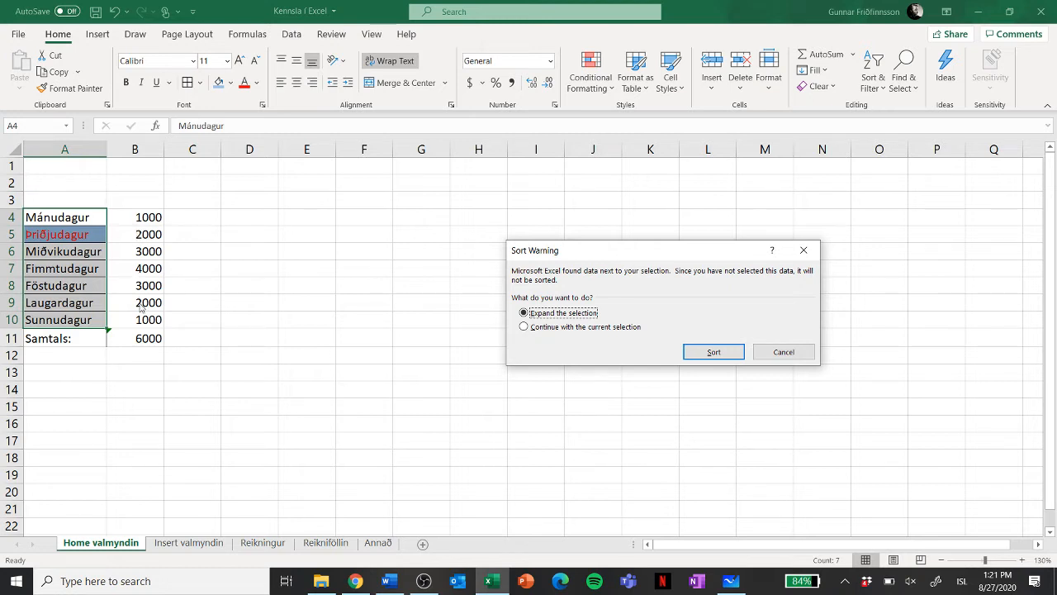
click(708, 352)
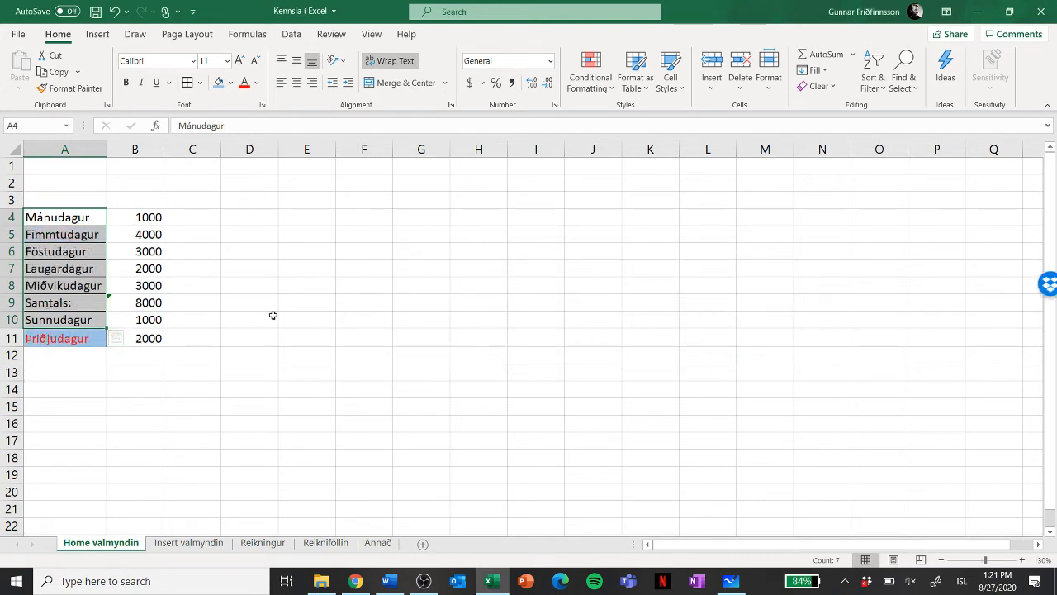
click(144, 338)
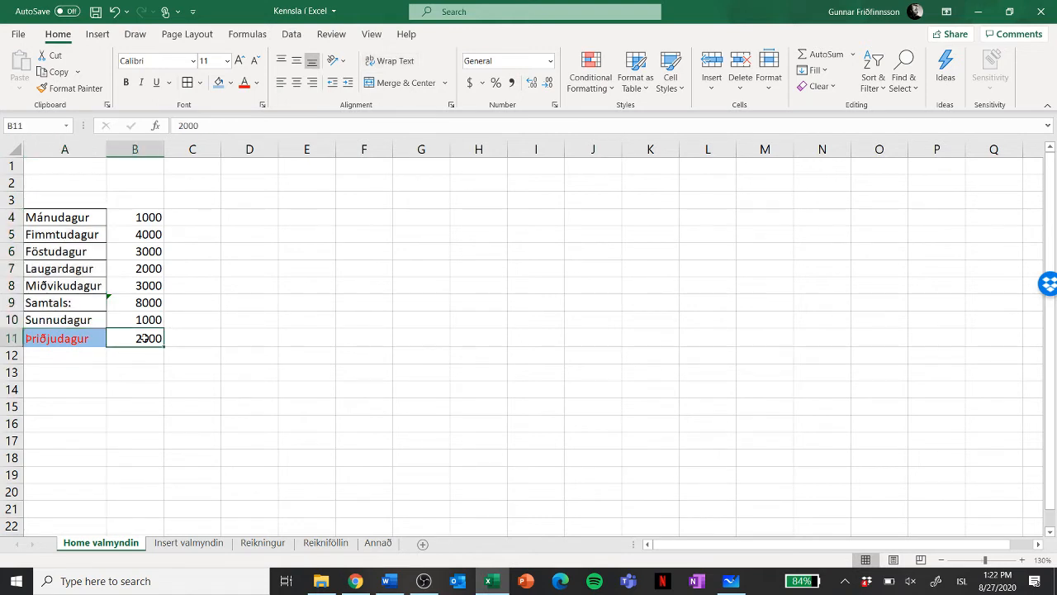
click(284, 338)
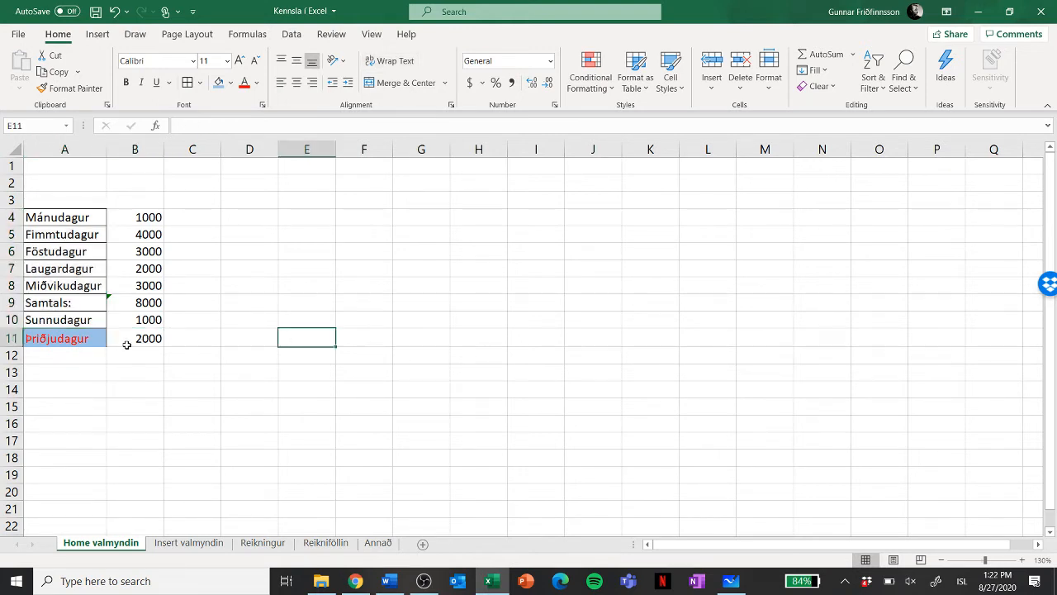
click(358, 316)
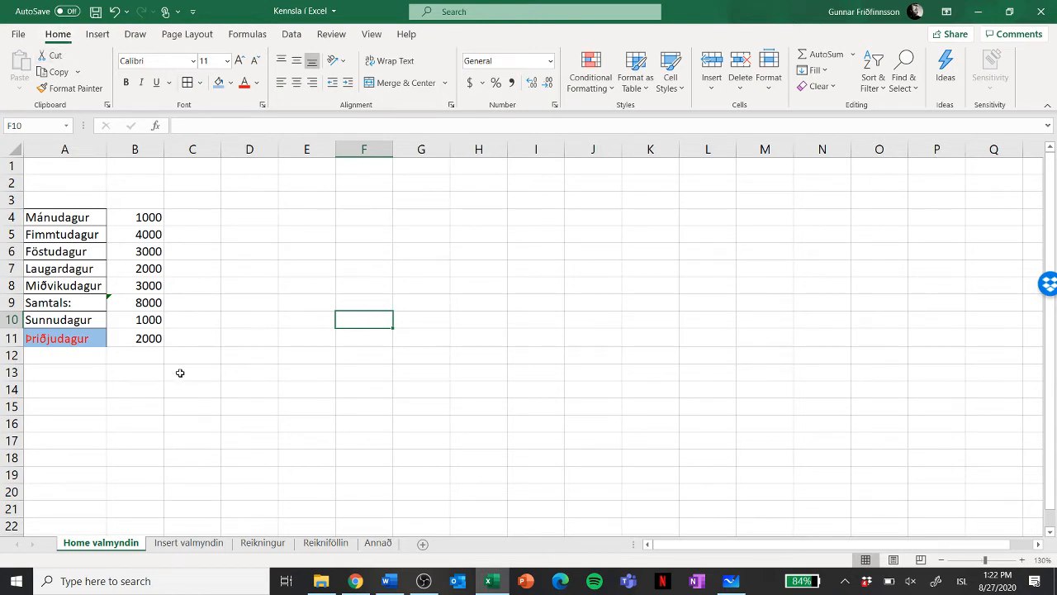
- On the Insert valmyndin sheet, insert a 3-D clustered column chart of A2:B8 and apply the dark chart style with data labels
click(189, 542)
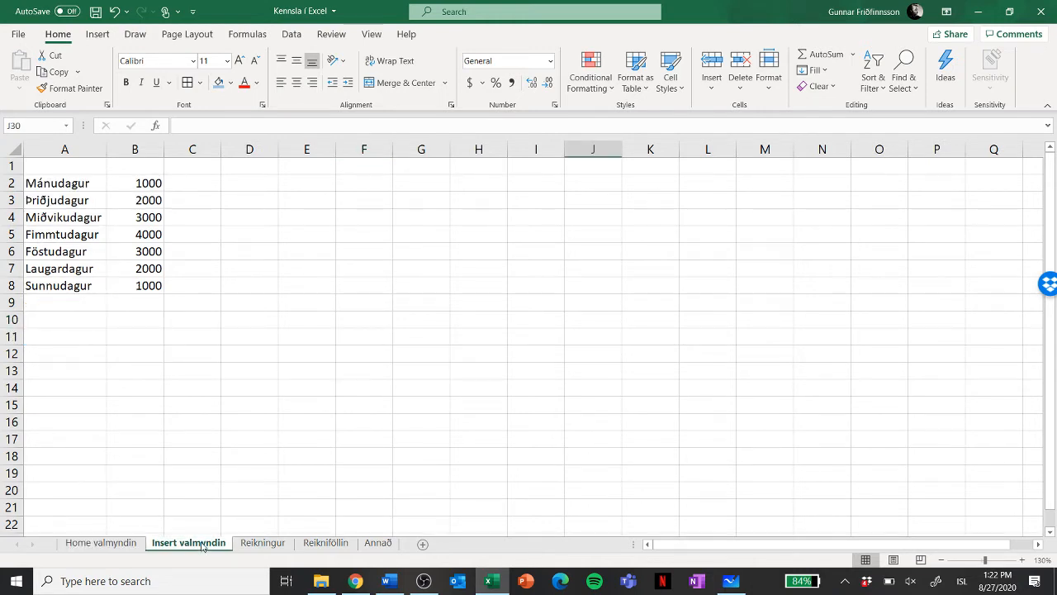
click(98, 37)
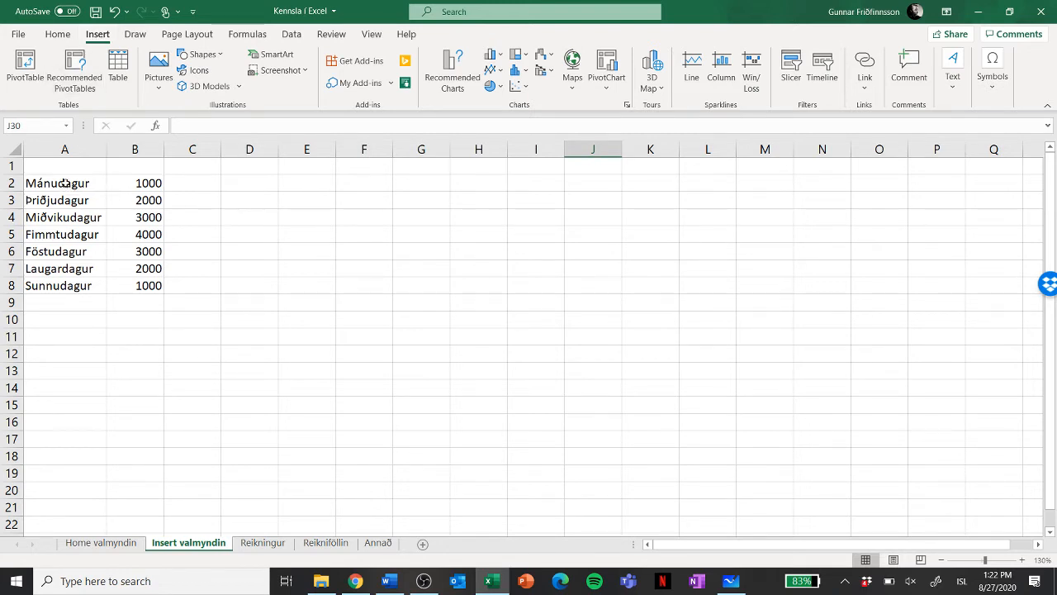
drag(66, 183, 140, 286)
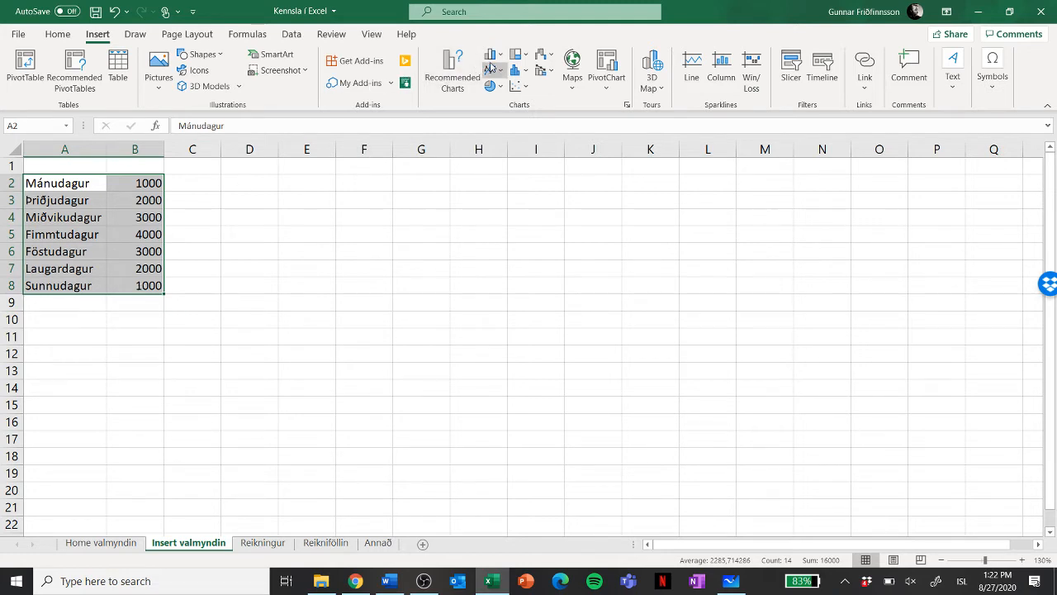
click(499, 58)
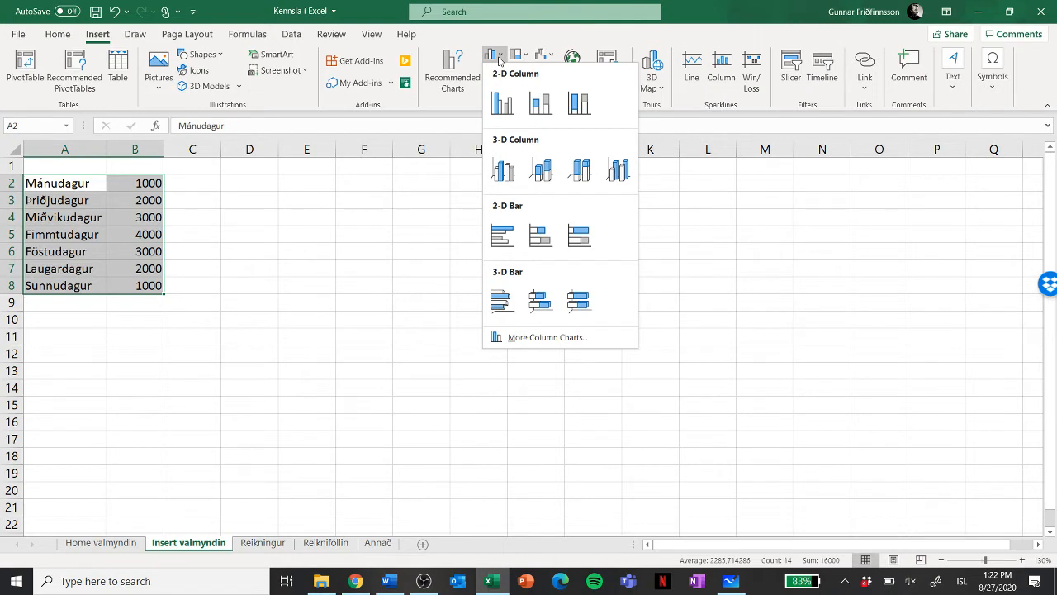
click(503, 171)
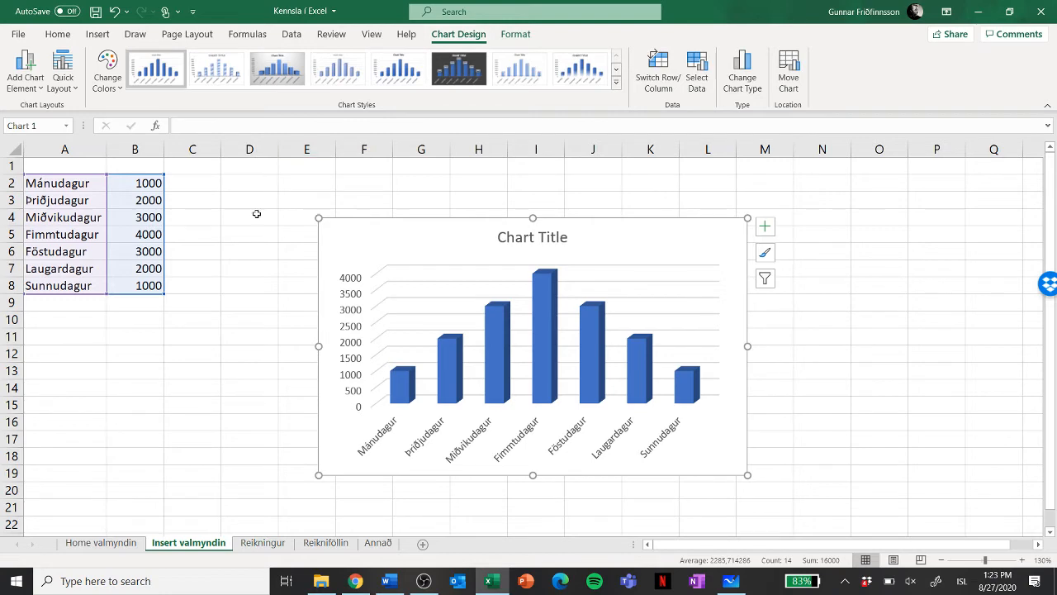
click(460, 69)
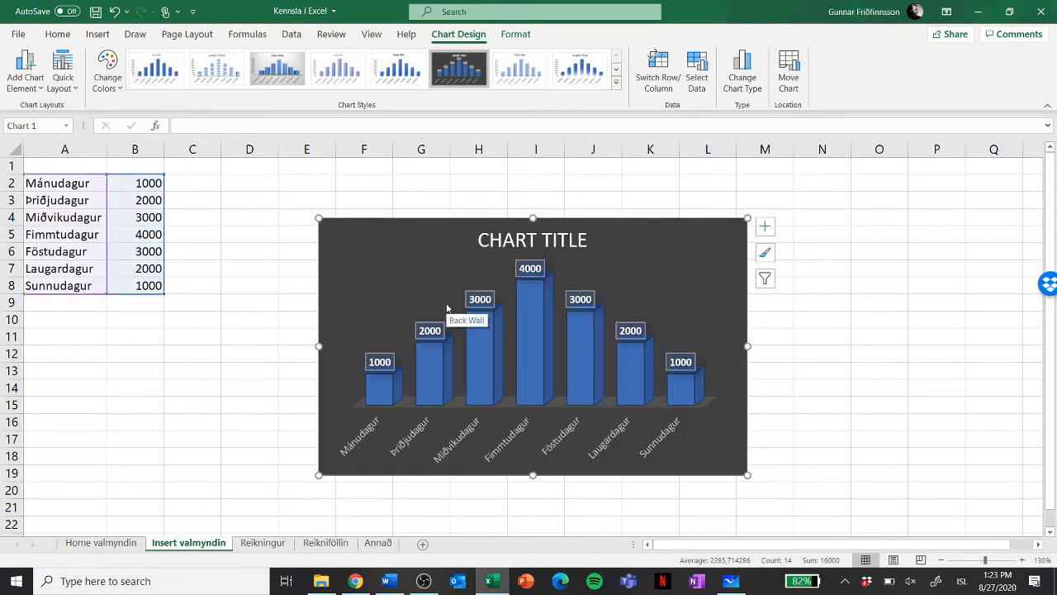
click(69, 89)
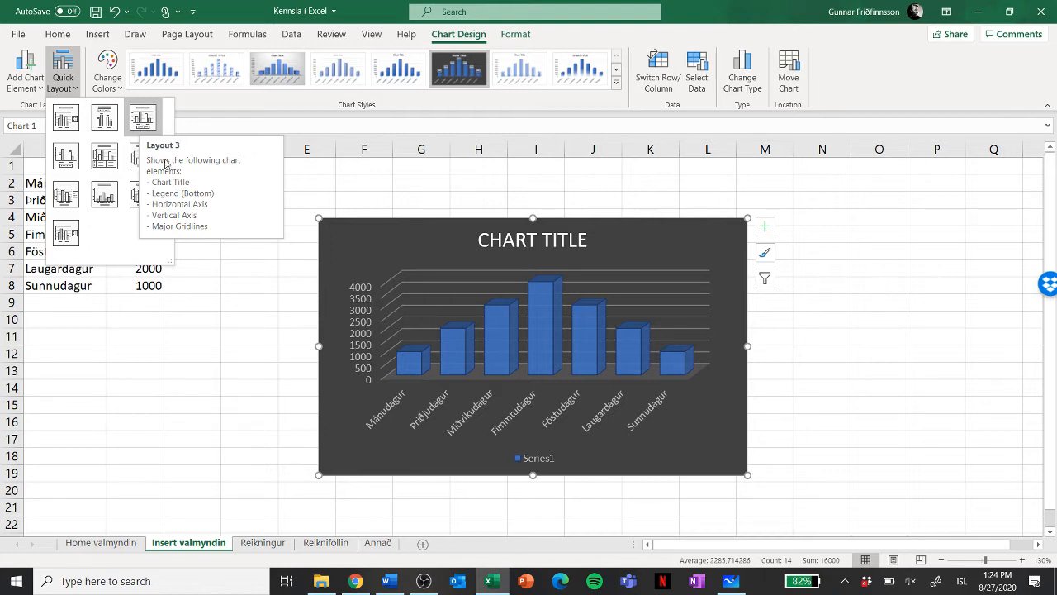
- Add a primary horizontal axis title to the chart with the text "Vikudagur"
click(40, 91)
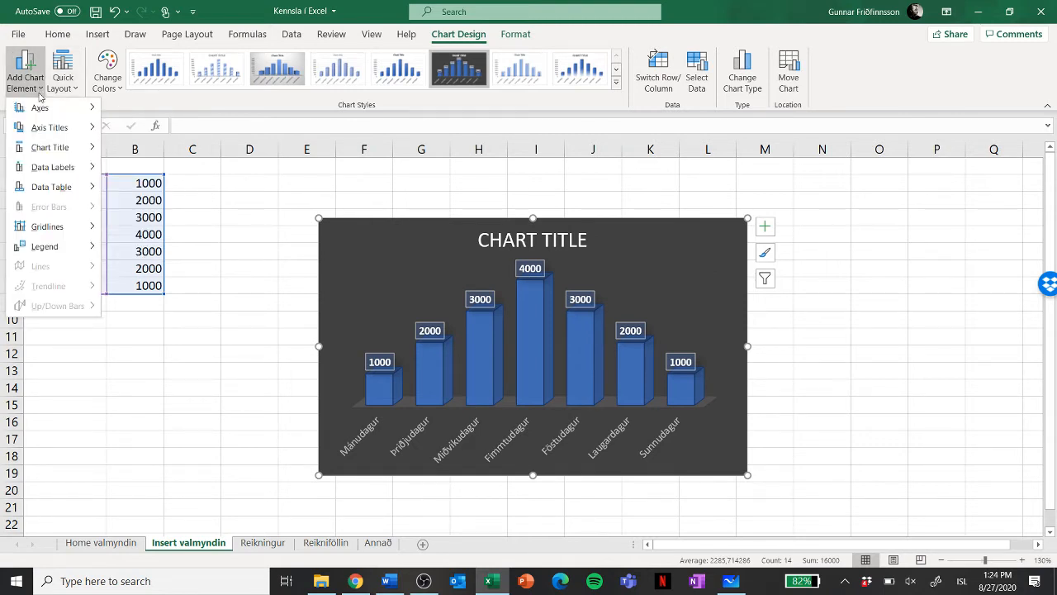
mouse_move(40, 129)
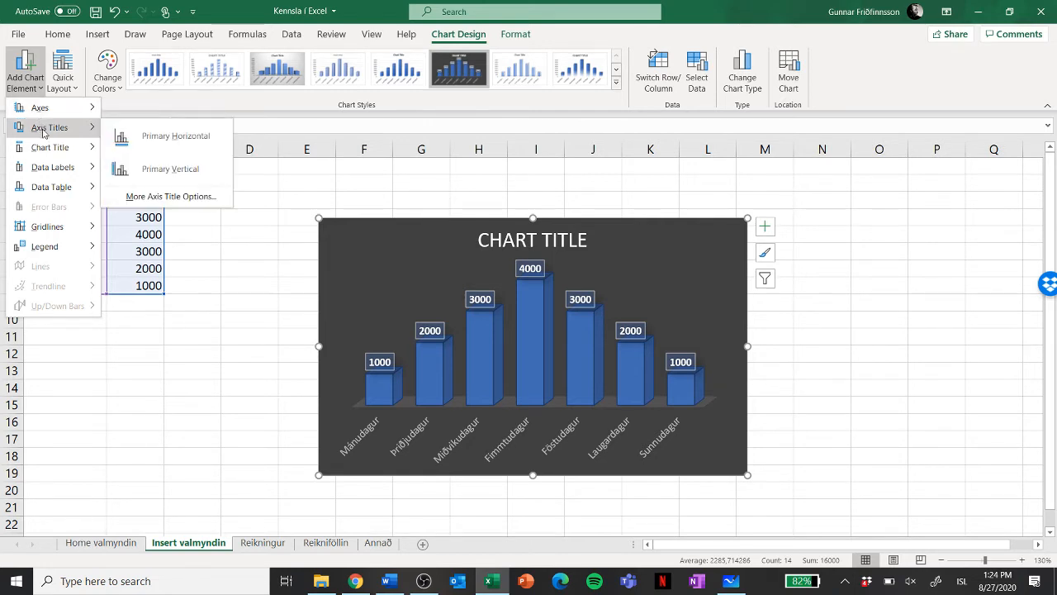
click(139, 137)
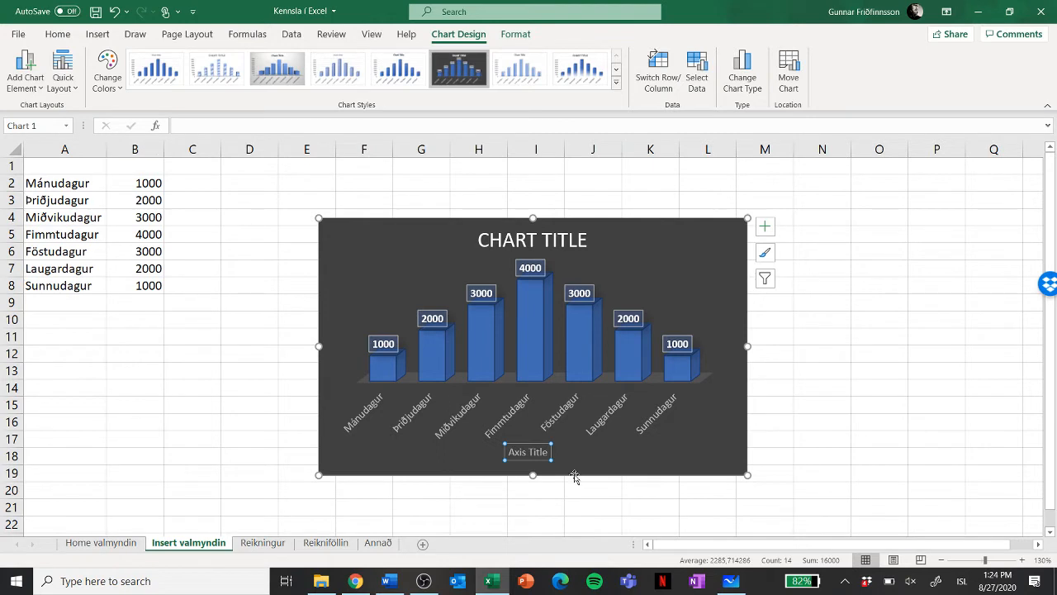
click(537, 451)
triple_click(537, 452)
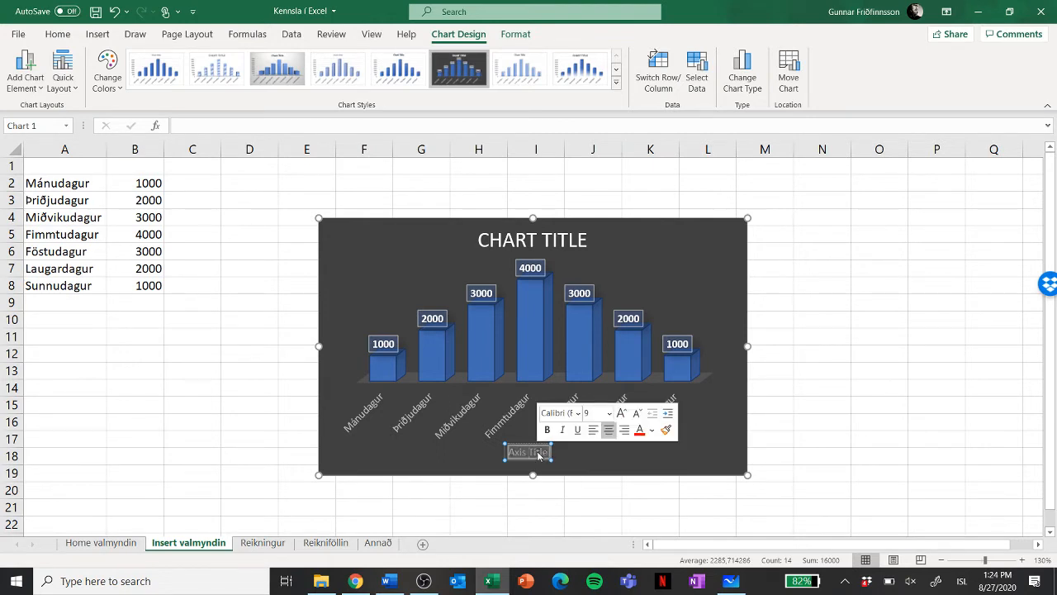
text(Vi)
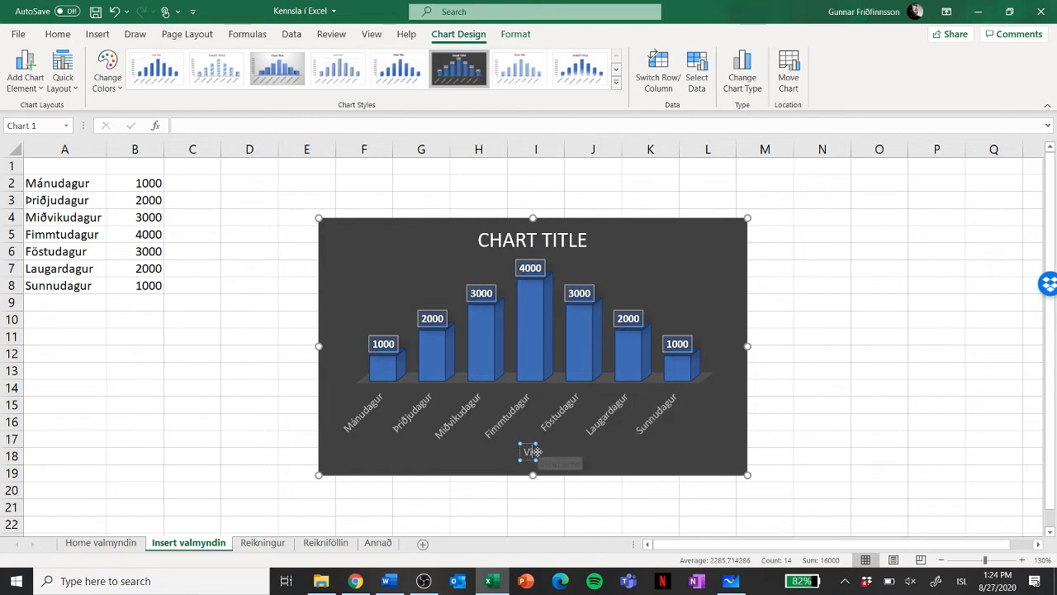
text(kudagur)
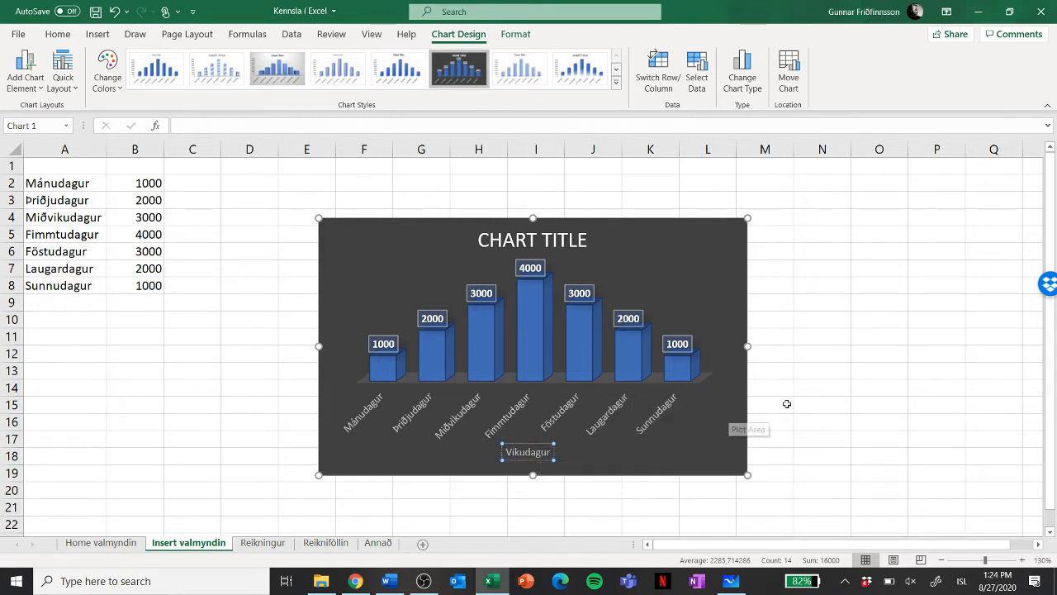
click(846, 394)
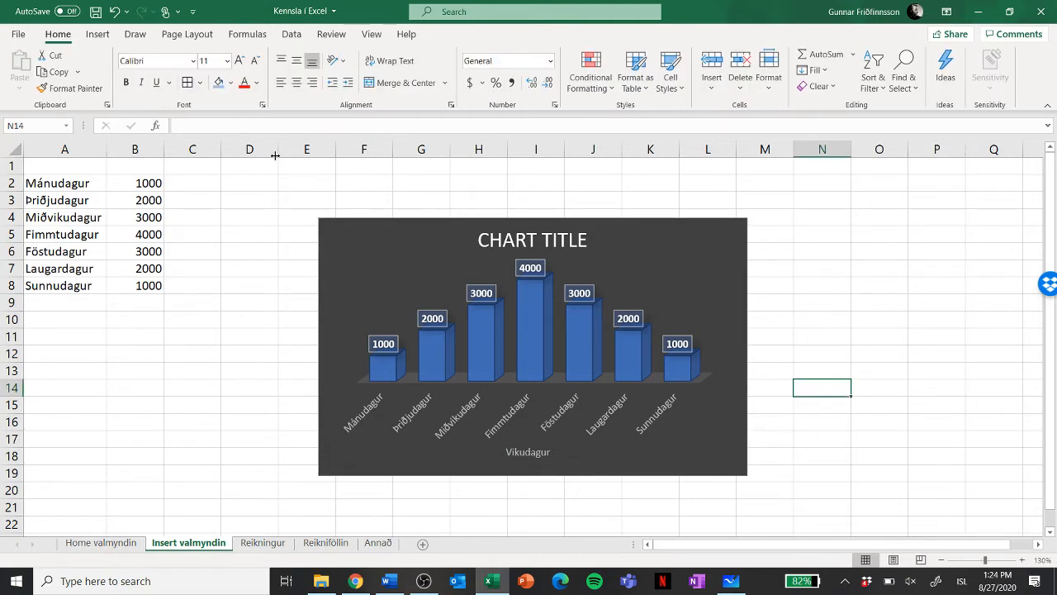
- Add a primary vertical axis title to the chart with the text "Laun"
click(376, 254)
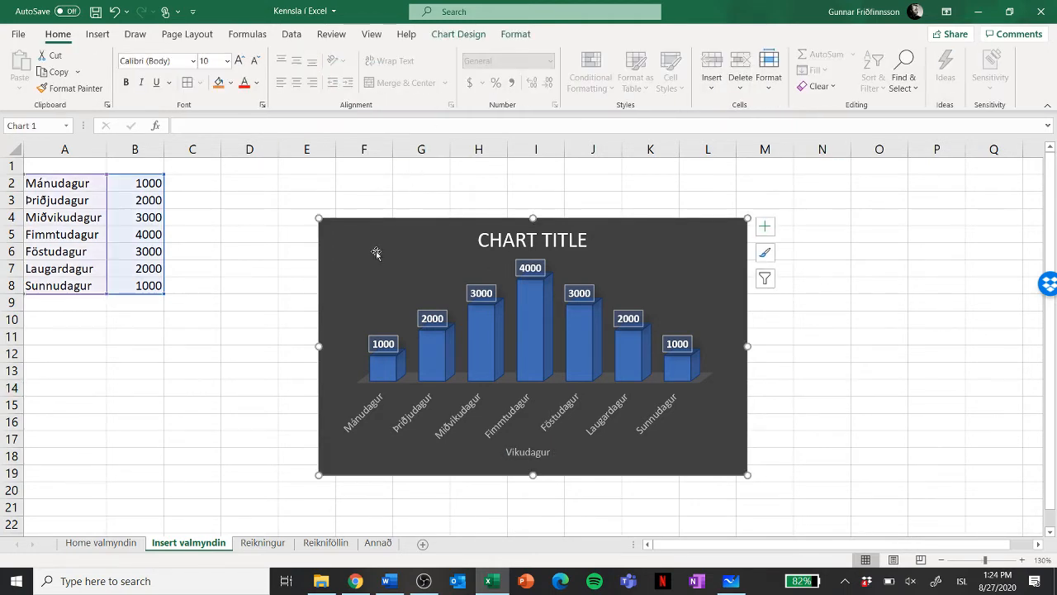
click(458, 34)
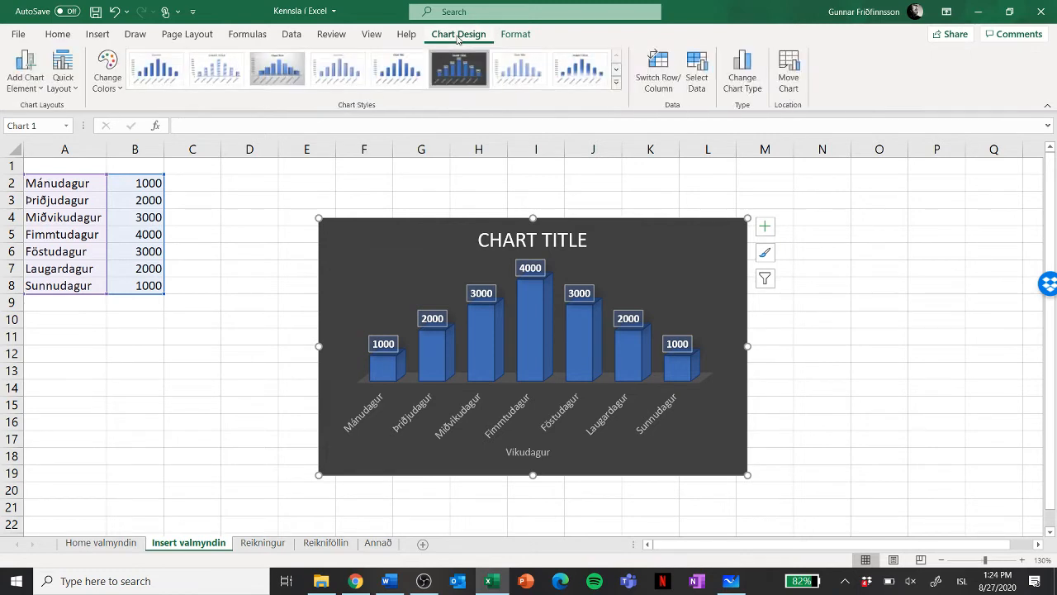
click(18, 88)
mouse_move(41, 132)
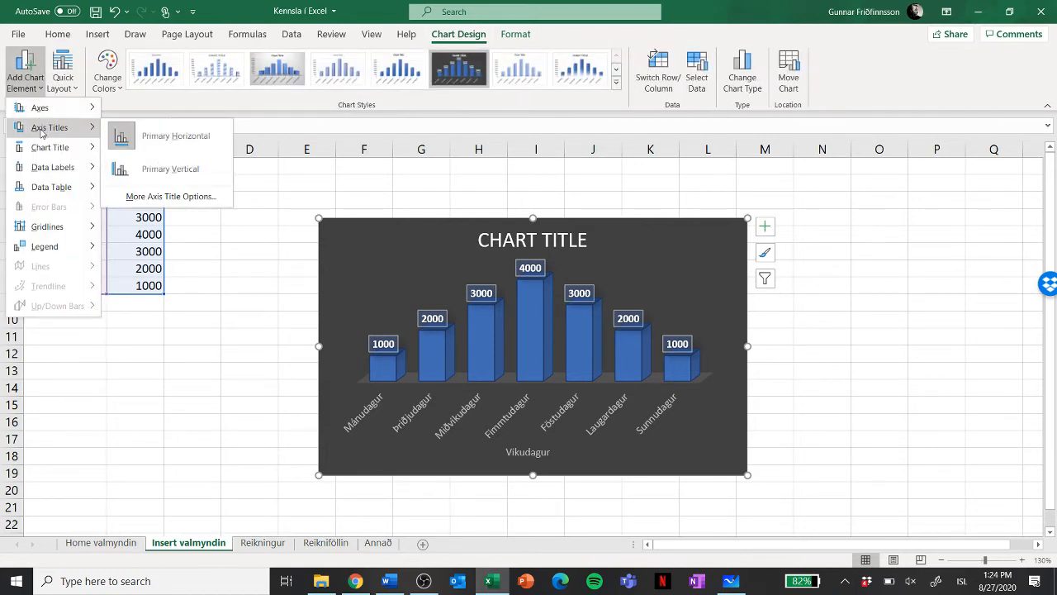
click(147, 170)
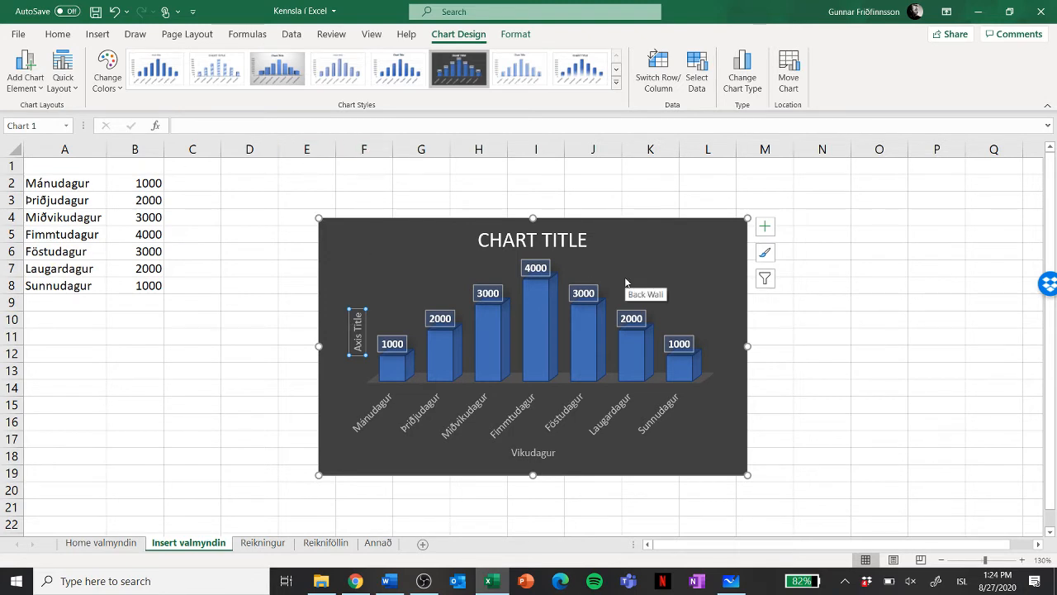
text(Laun)
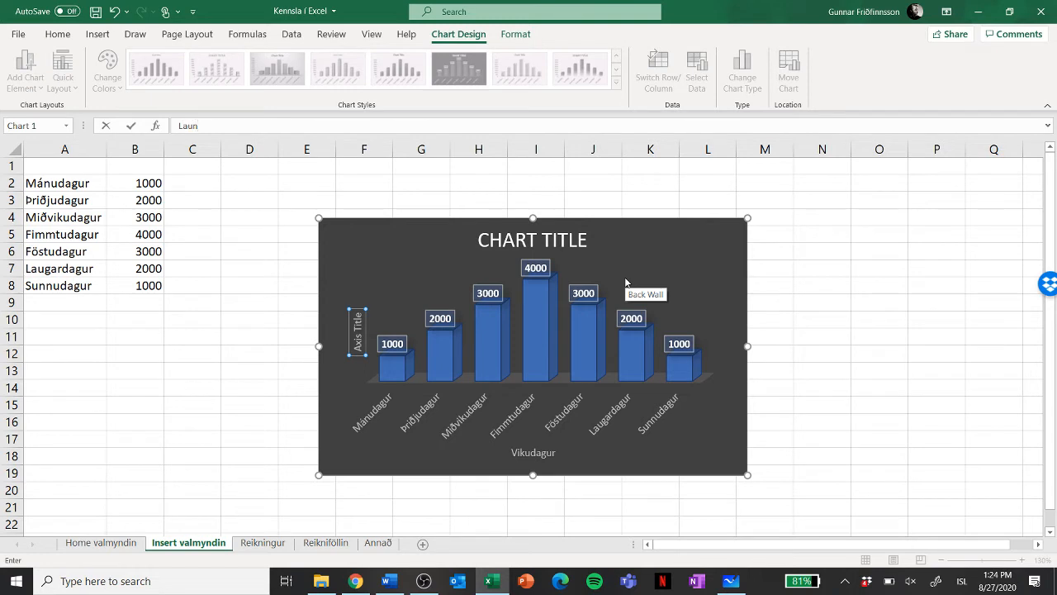
key(Return)
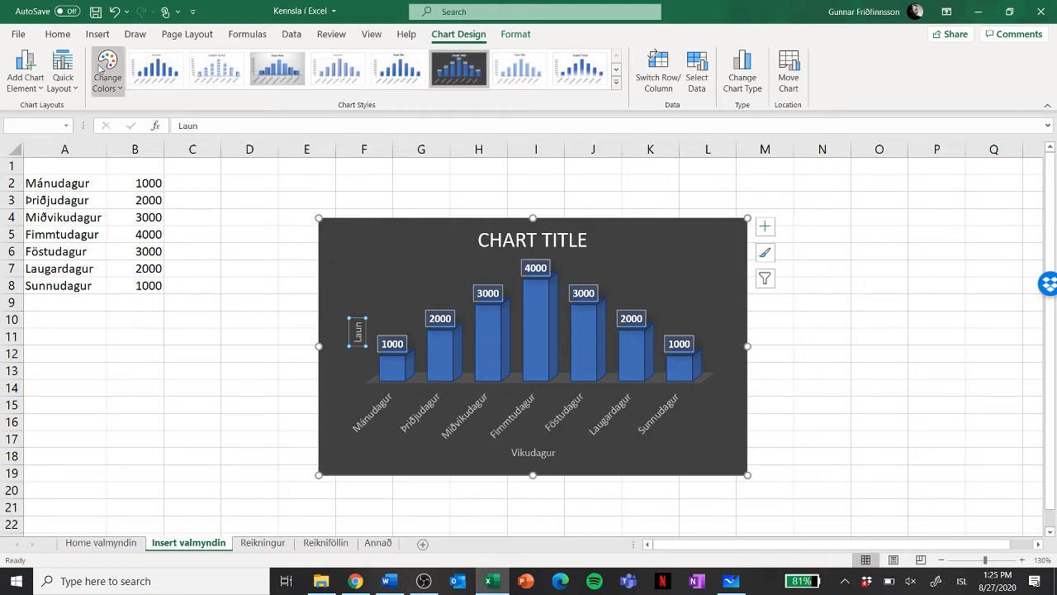
click(205, 488)
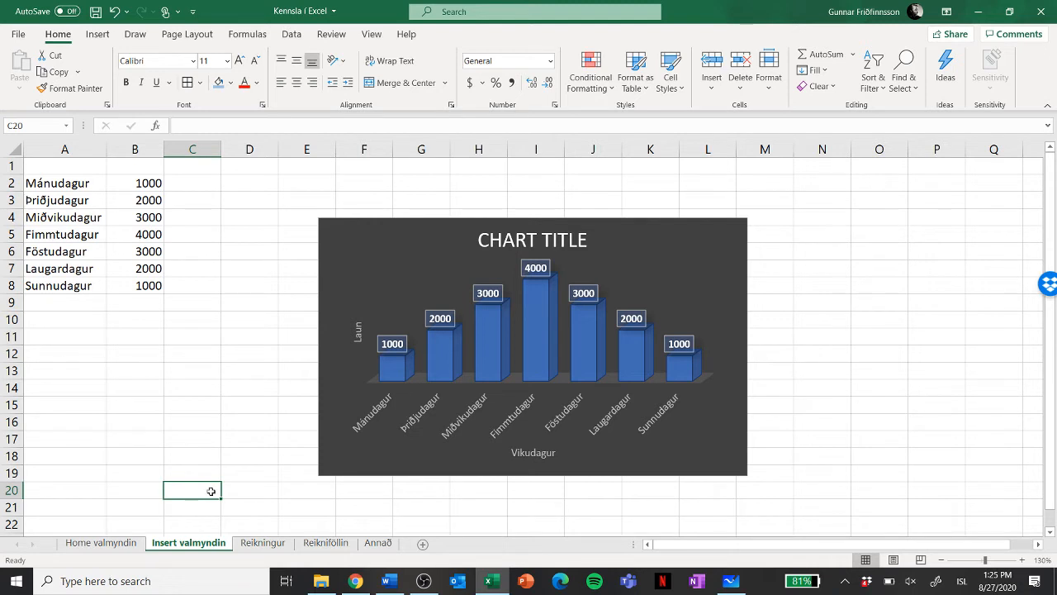
- On the Reikningur sheet, enter the value 8 in cell G2
click(266, 543)
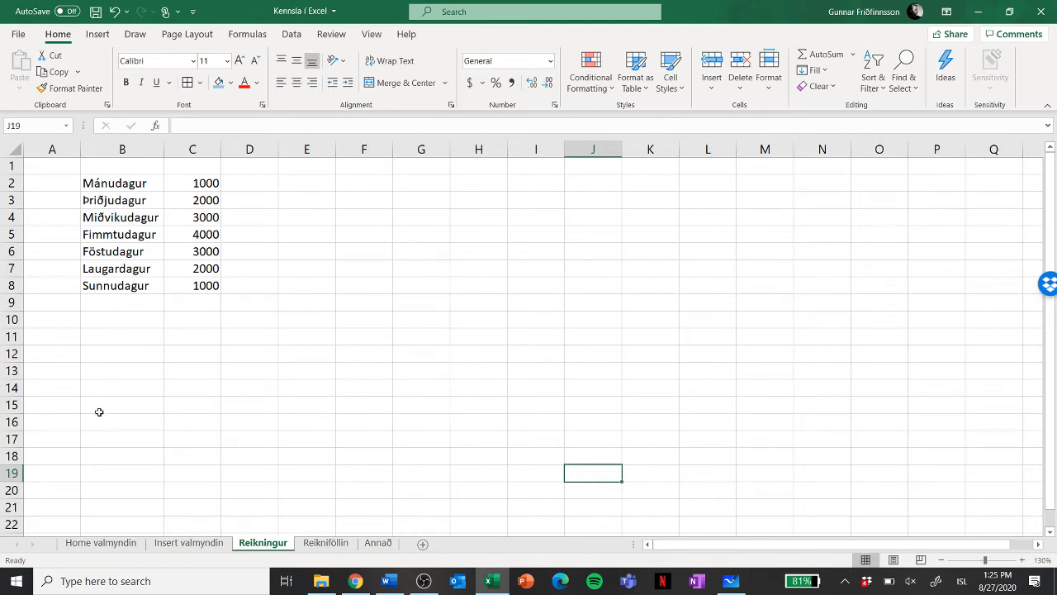
click(423, 183)
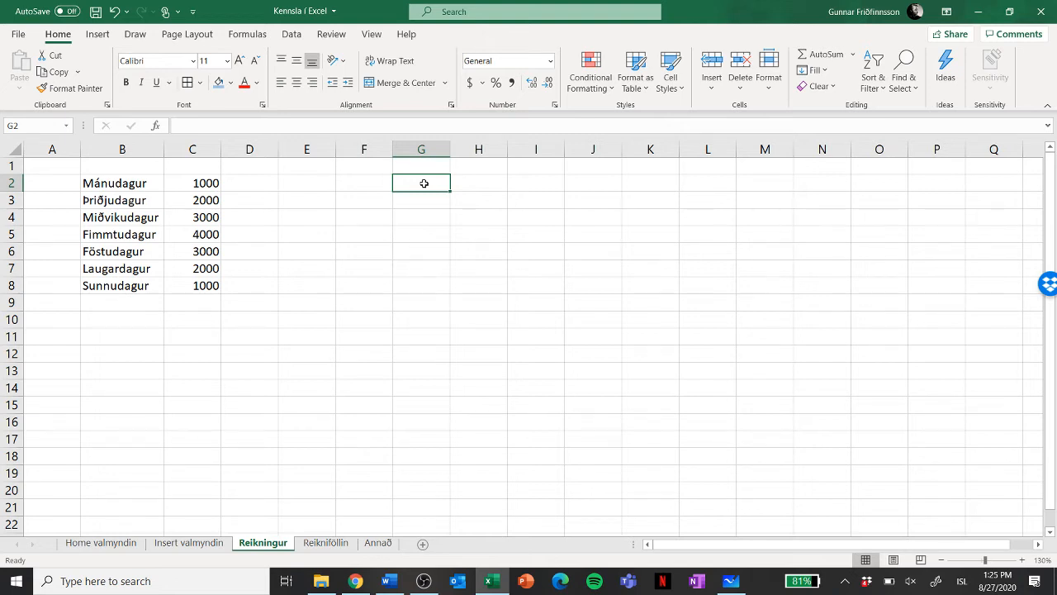
text(8)
key(Return)
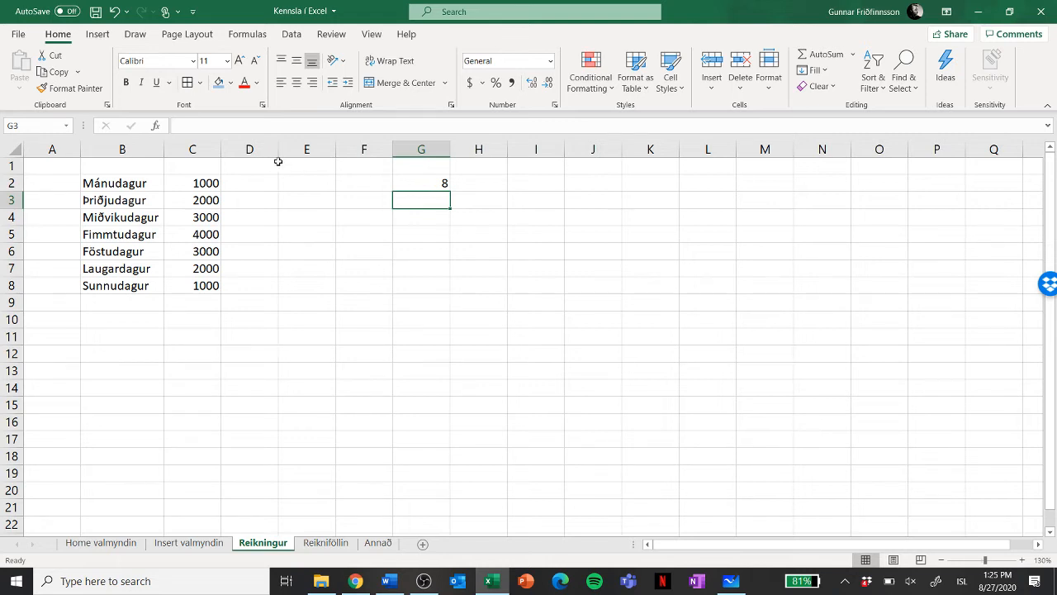
- Enter the header "laun per dag" in D1 and auto-fit column D to its text
click(258, 181)
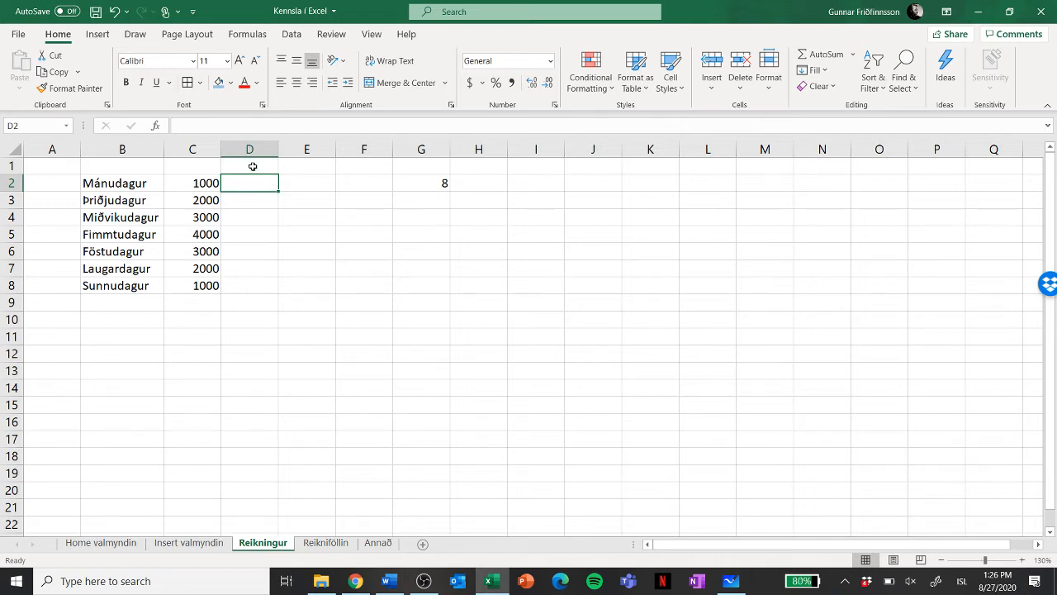
click(252, 166)
text(la)
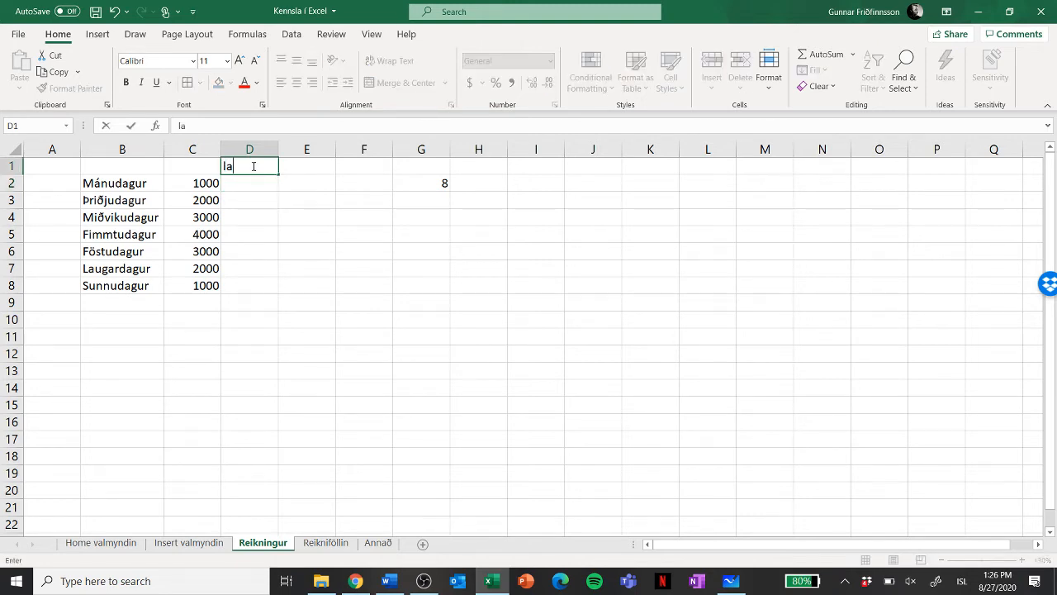
text(un per dag)
click(293, 269)
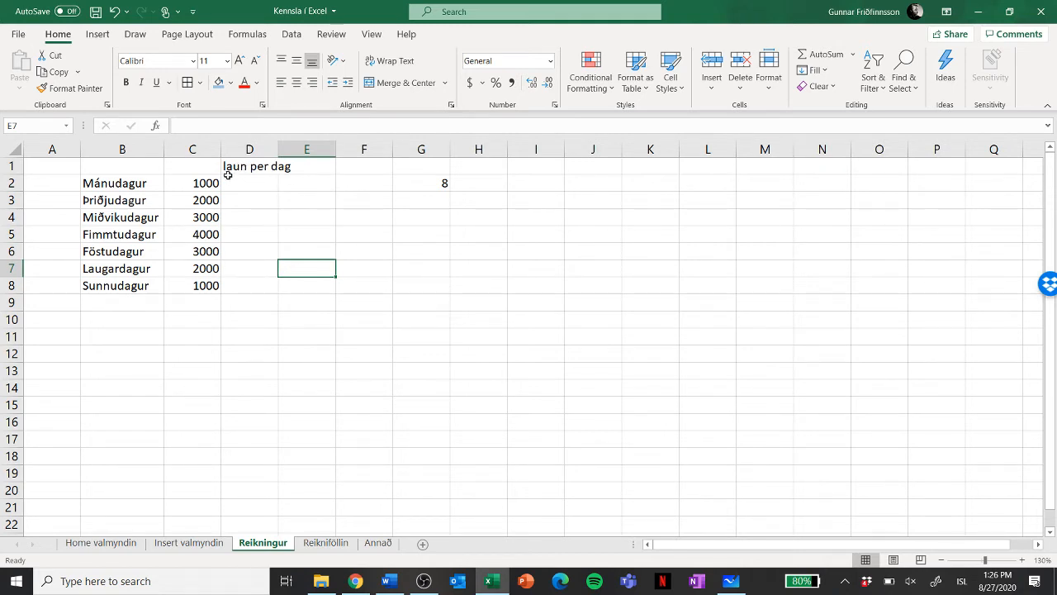
double_click(279, 149)
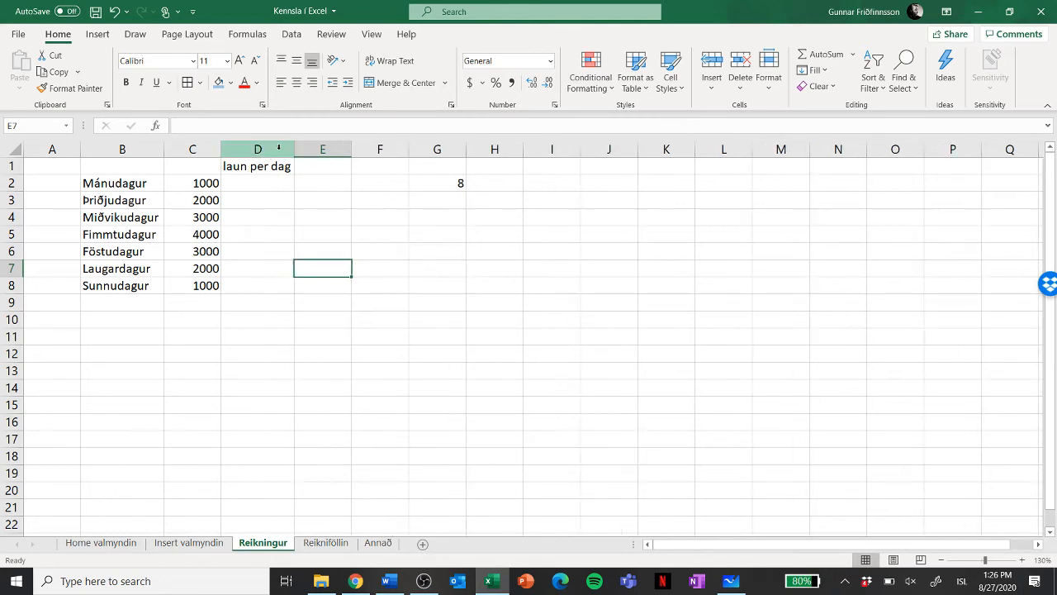
- Enter a formula in D2 that multiplies Monday's amount by the hours value: =C2*G2
click(258, 181)
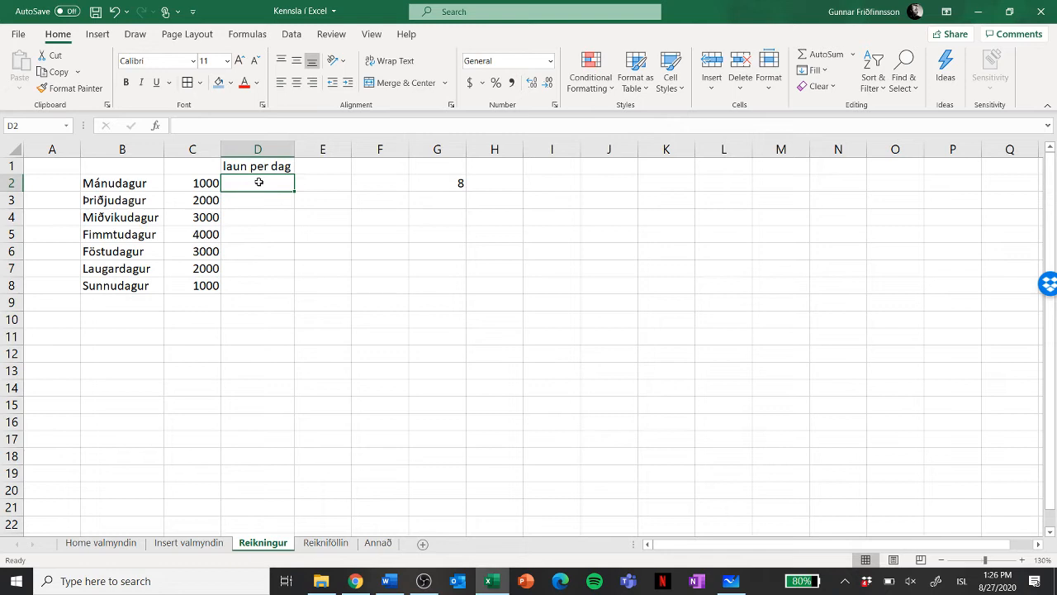
text(=)
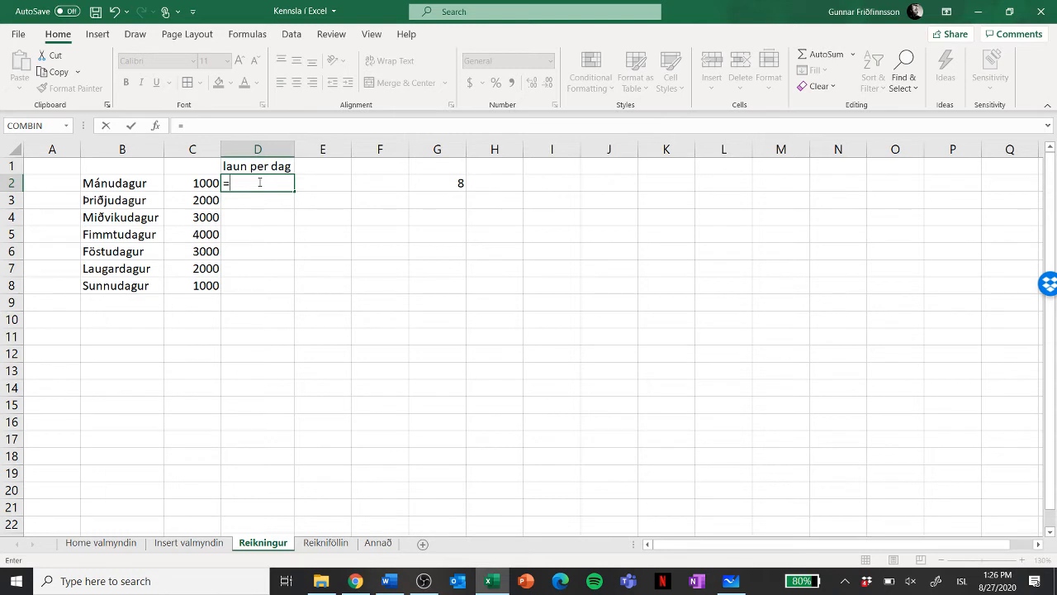
click(193, 182)
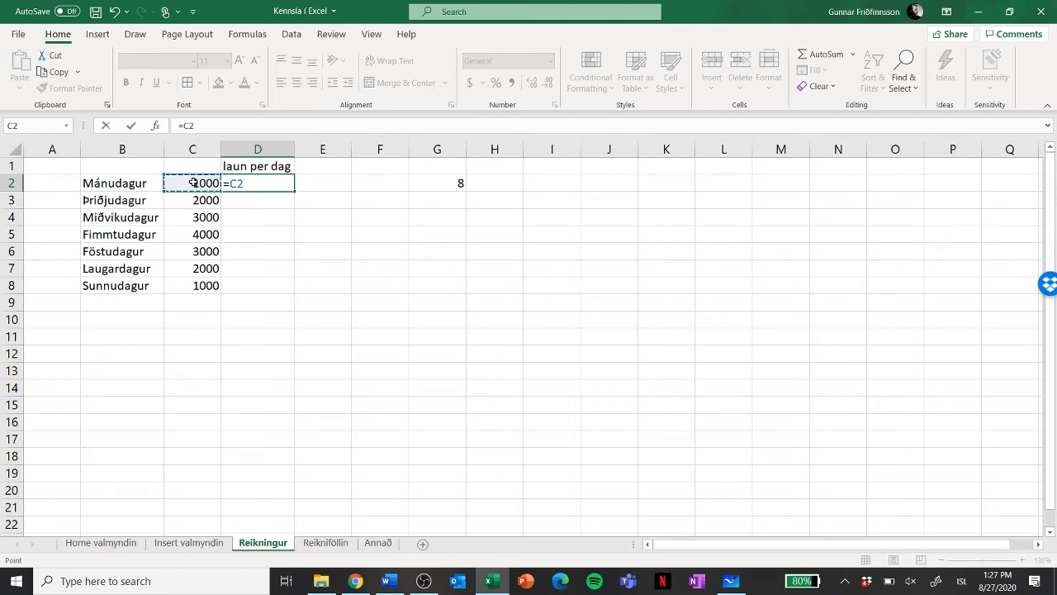
text(*)
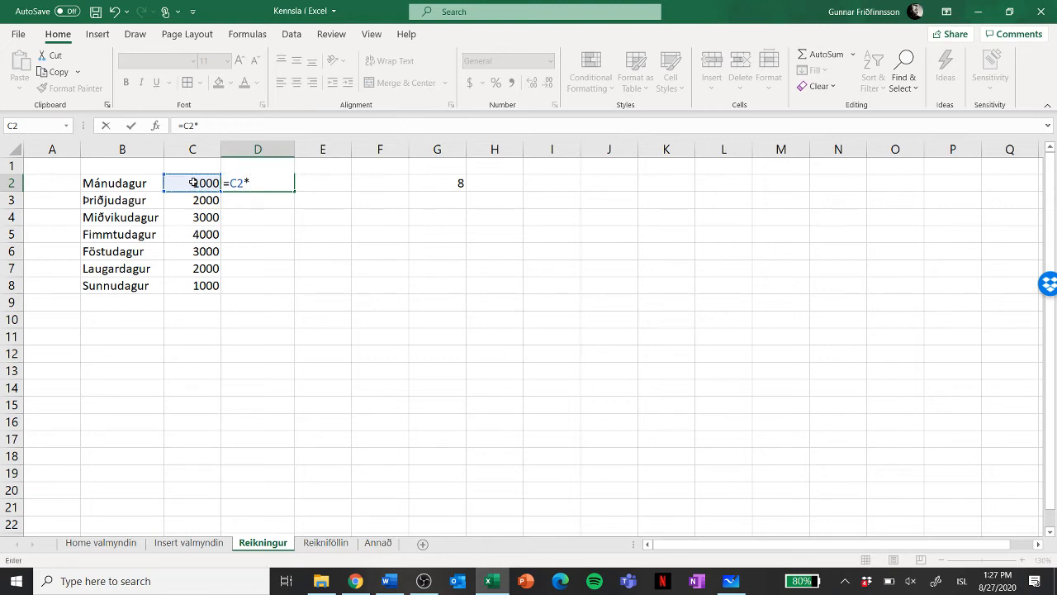
click(447, 181)
key(Return)
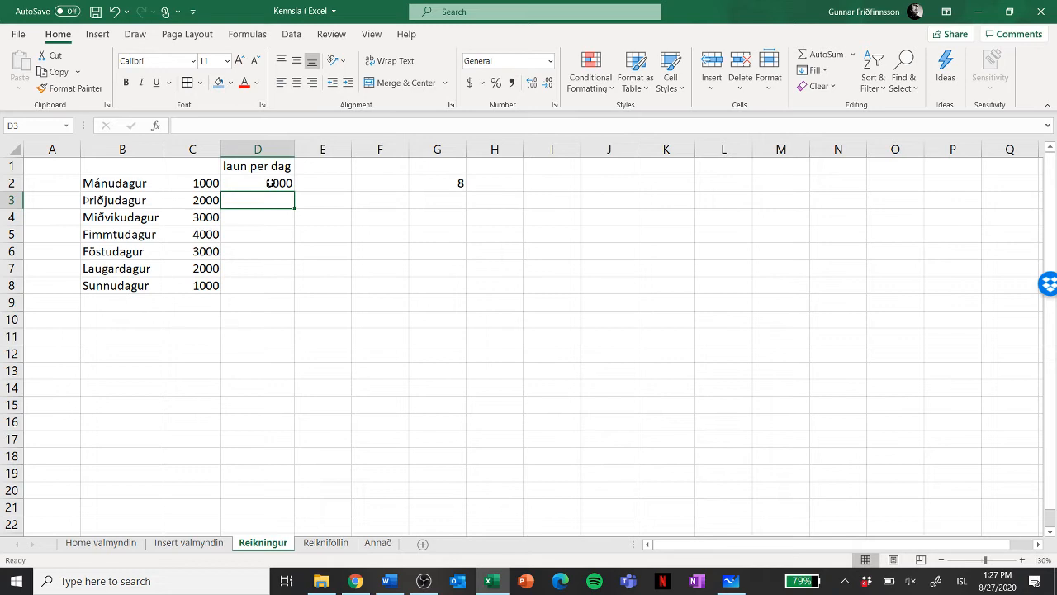
click(284, 298)
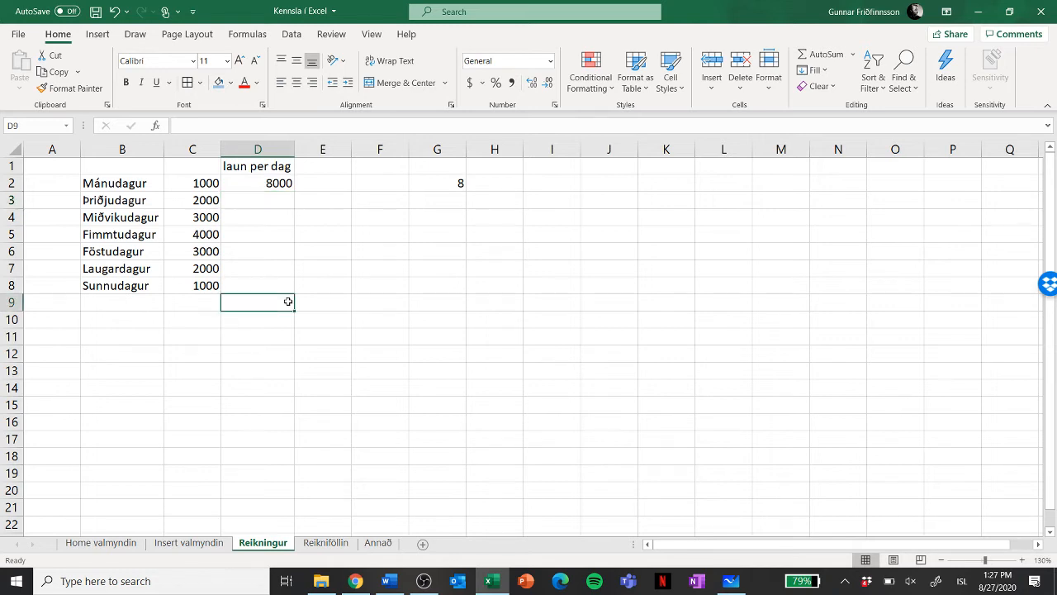
- Re-enter the formula in D2 with the row of the G2 reference locked, as =C2*G$2
click(266, 183)
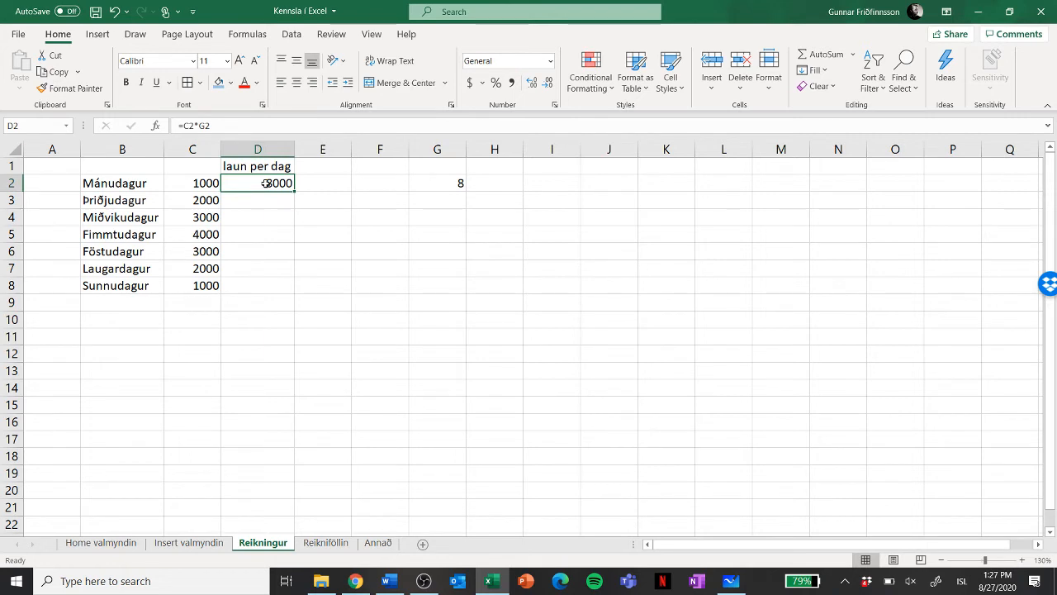
double_click(266, 182)
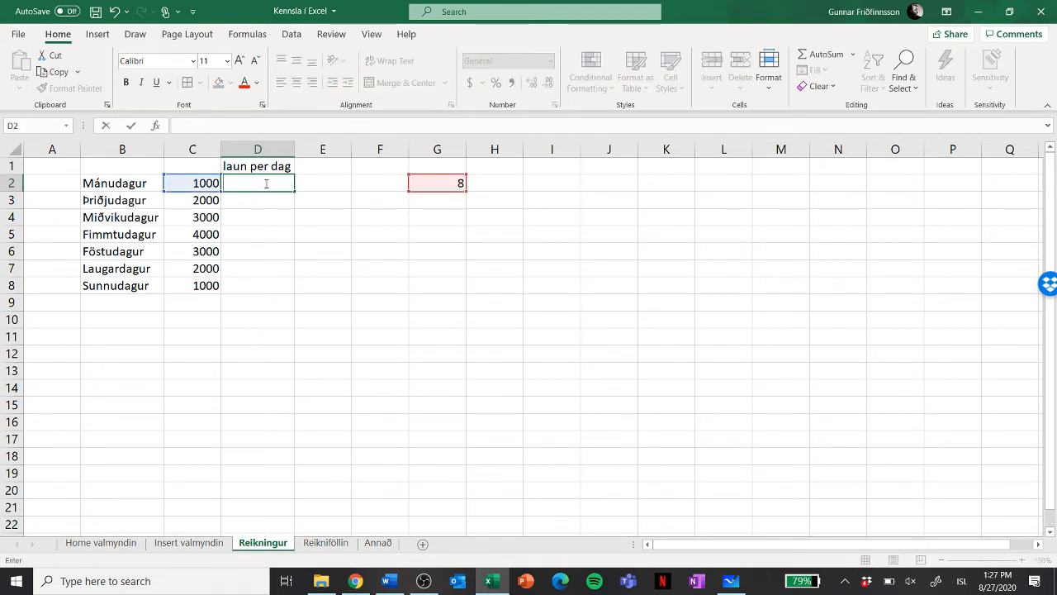
text(=)
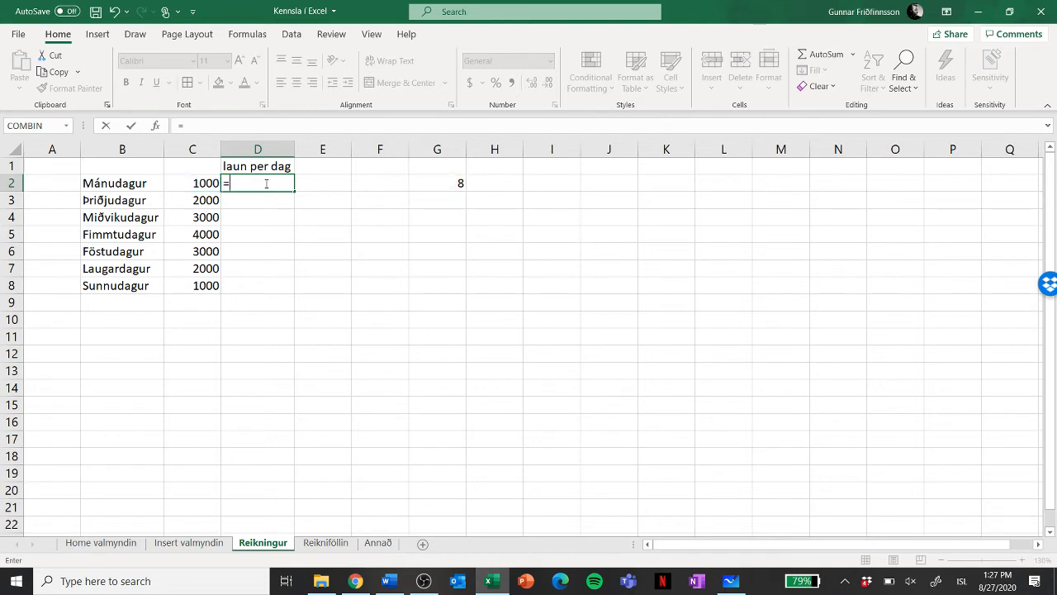
click(207, 180)
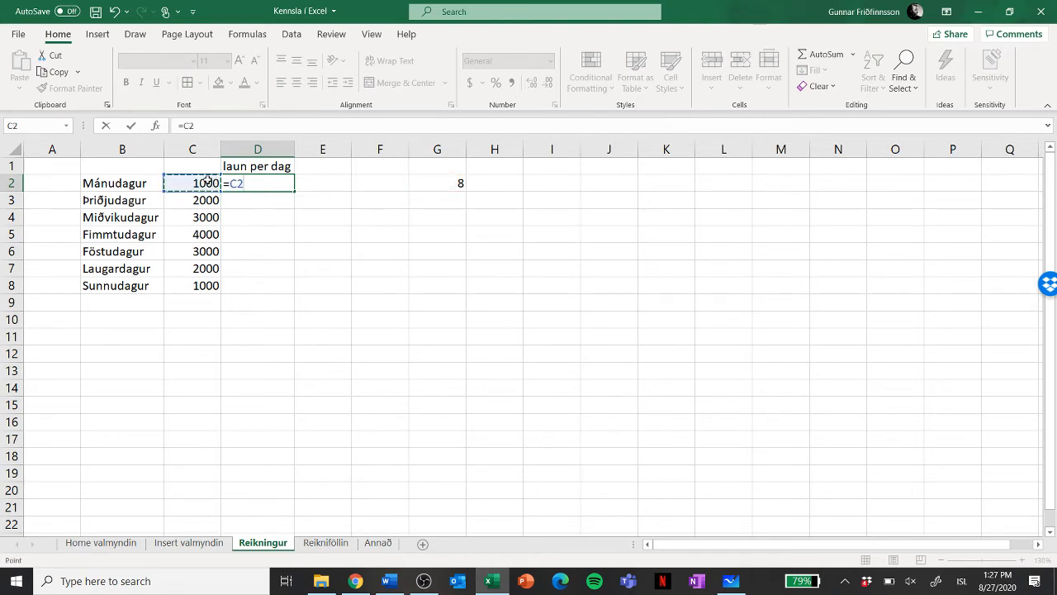
text(*)
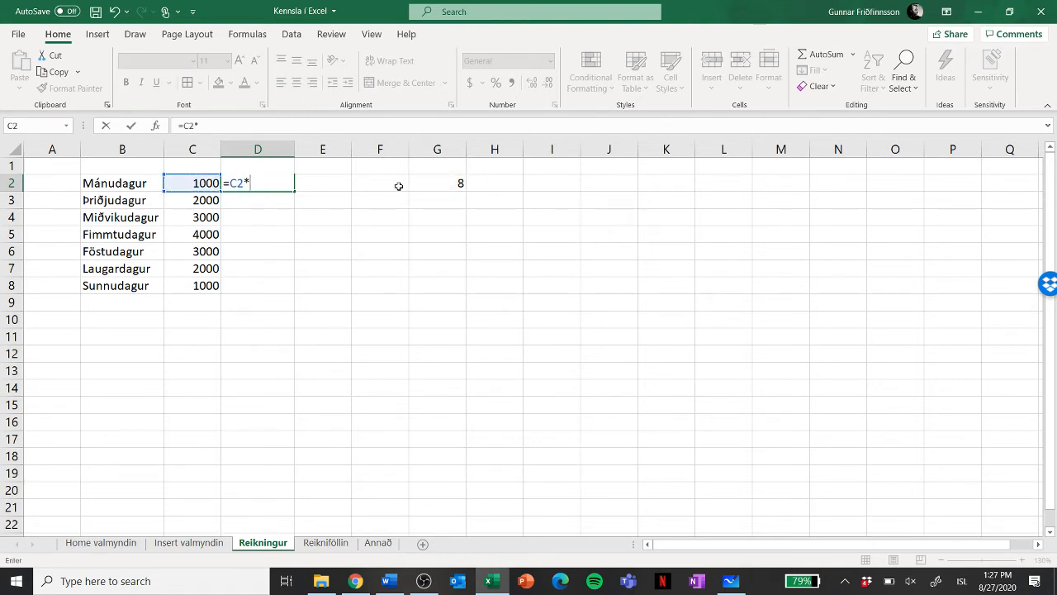
click(449, 182)
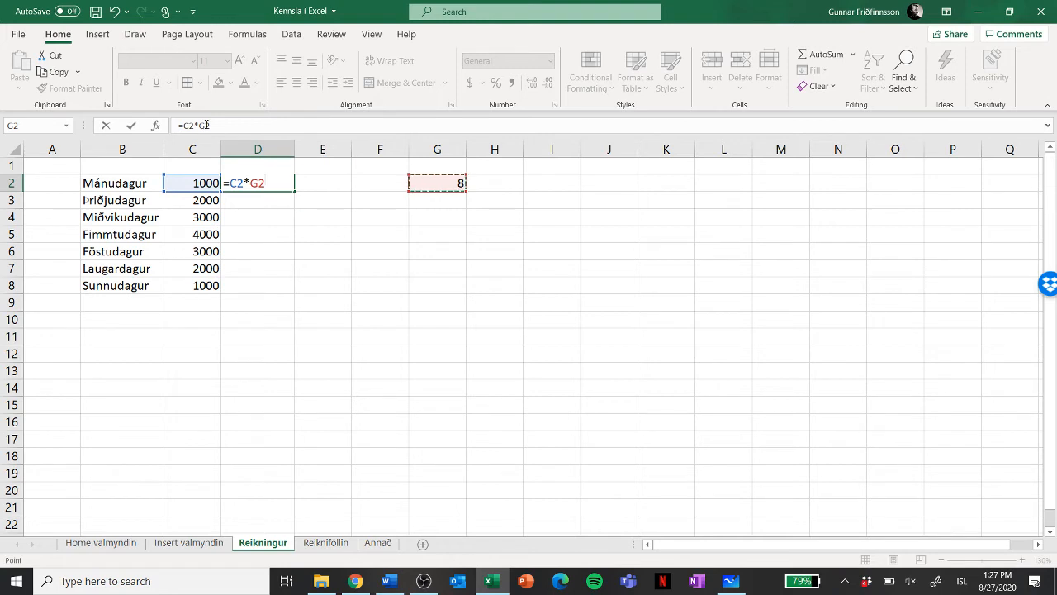
click(206, 124)
text($)
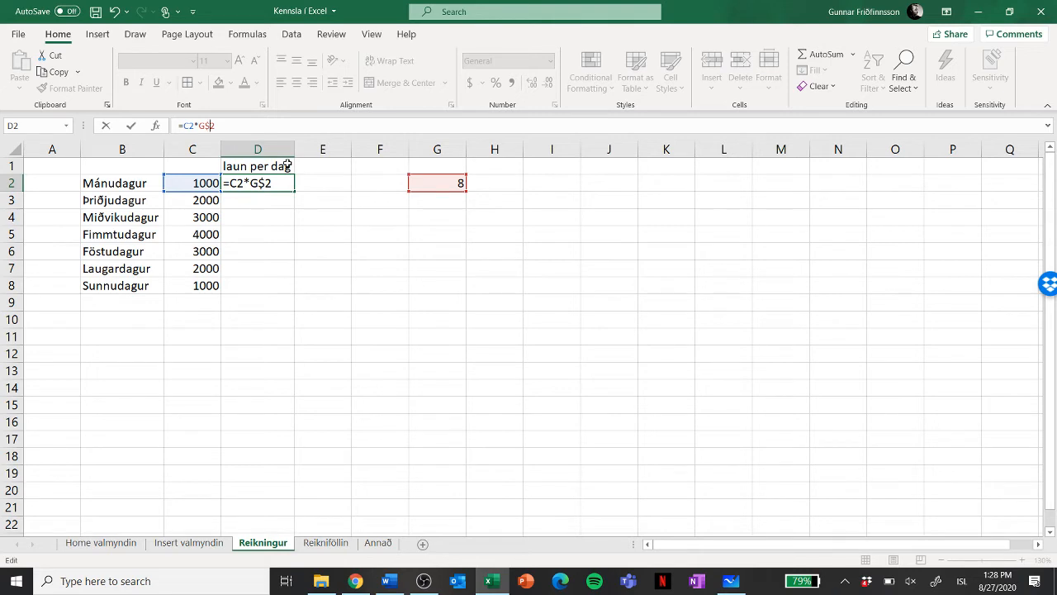
key(Return)
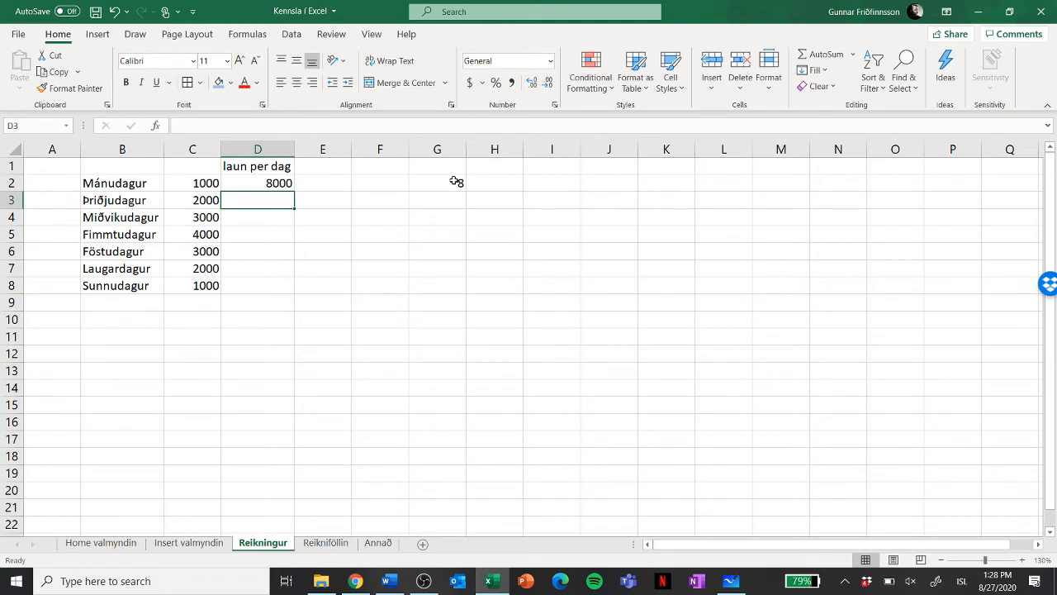
- Fill the D2 formula down through D8 for the remaining weekdays
click(272, 182)
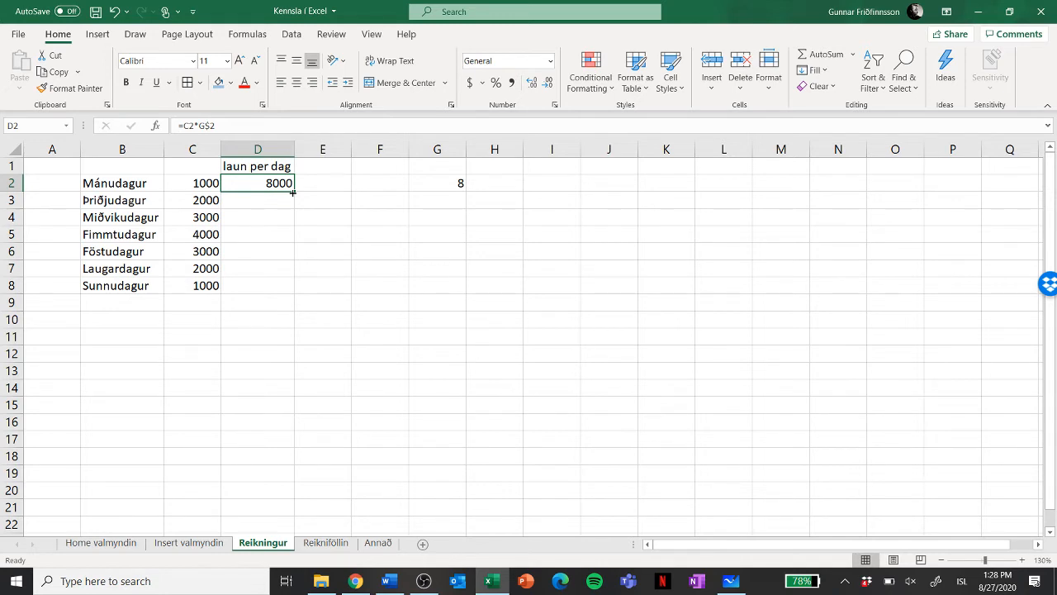
drag(292, 191, 293, 192)
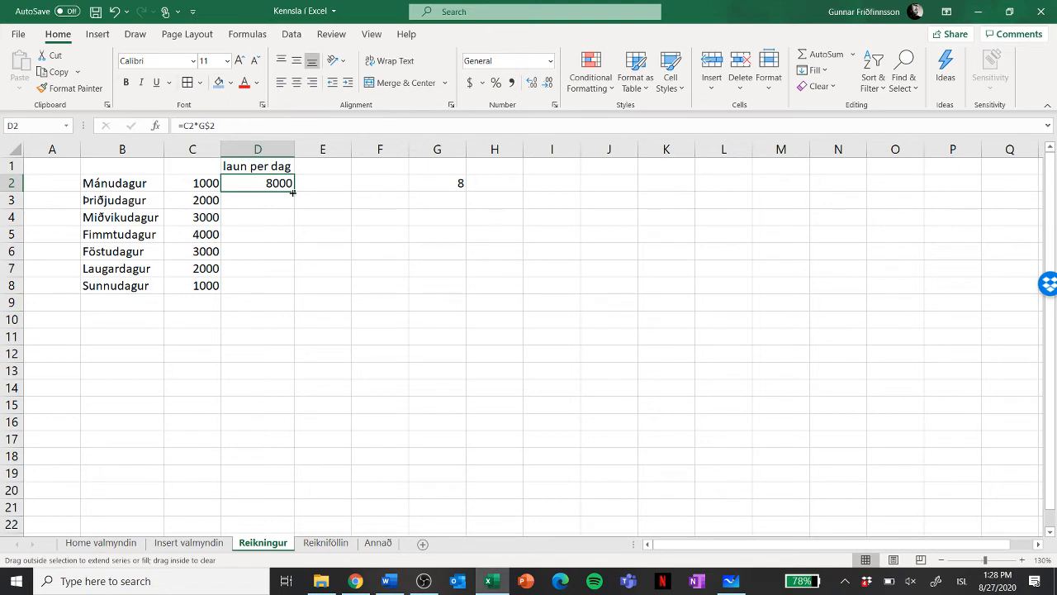
drag(293, 192, 293, 296)
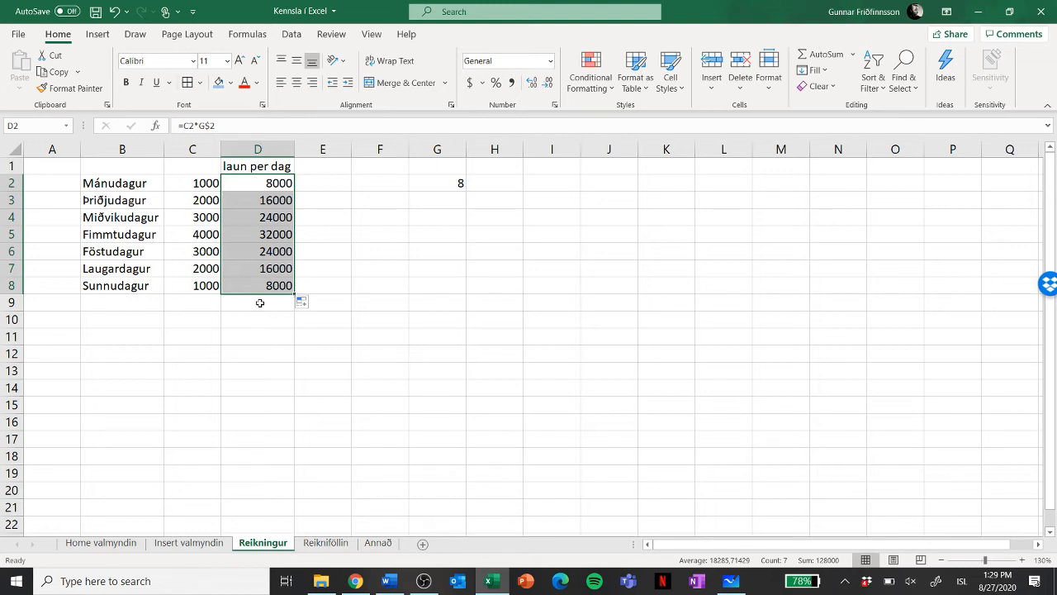
click(259, 303)
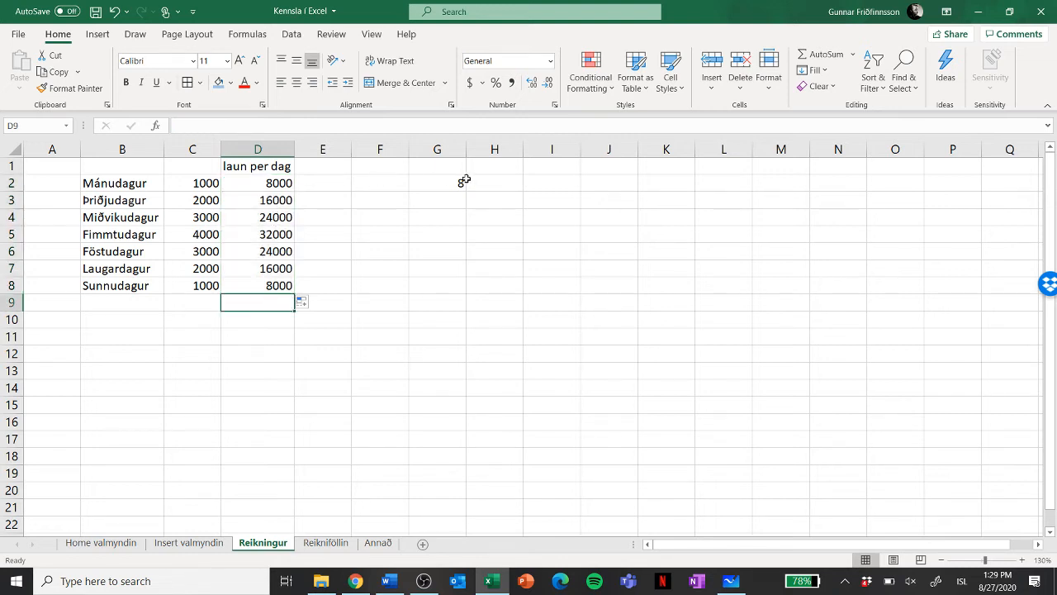
- Examine the filled formulas in column D and compare their references with the amounts in column C and cell G2
click(271, 203)
click(266, 214)
click(263, 236)
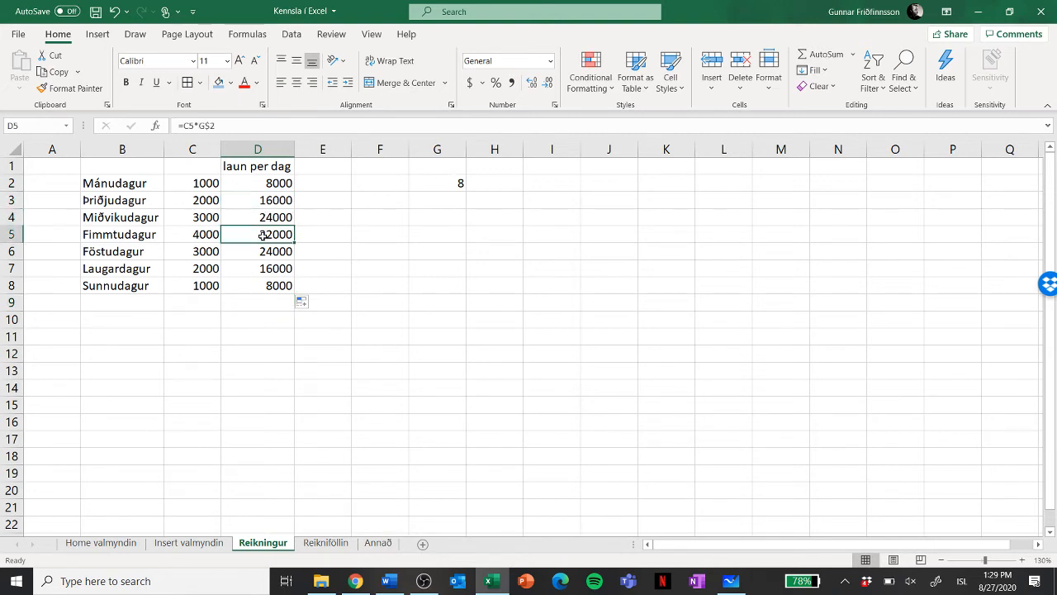
click(261, 256)
click(261, 269)
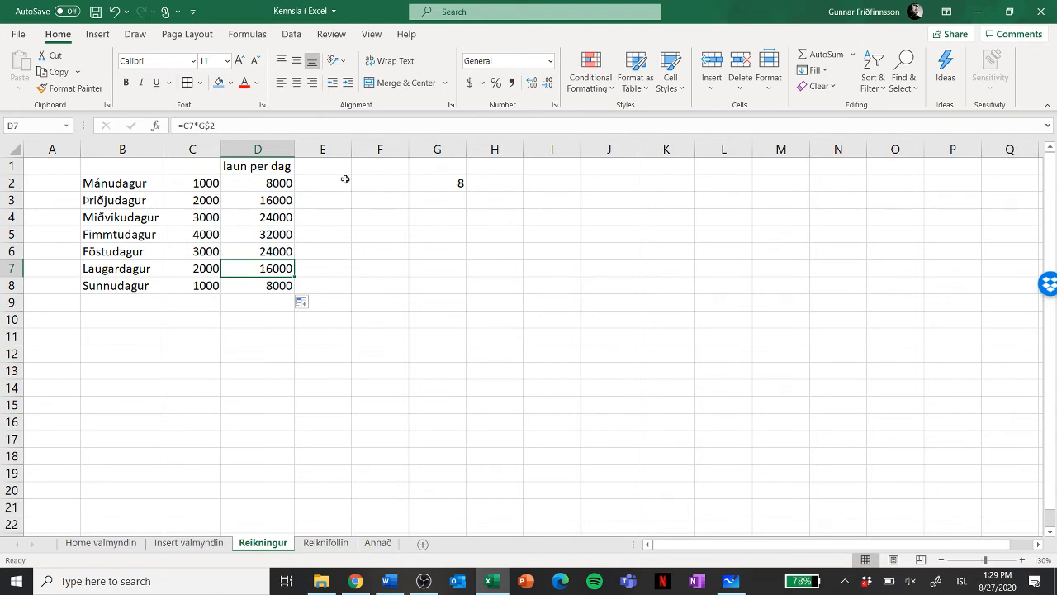
click(266, 200)
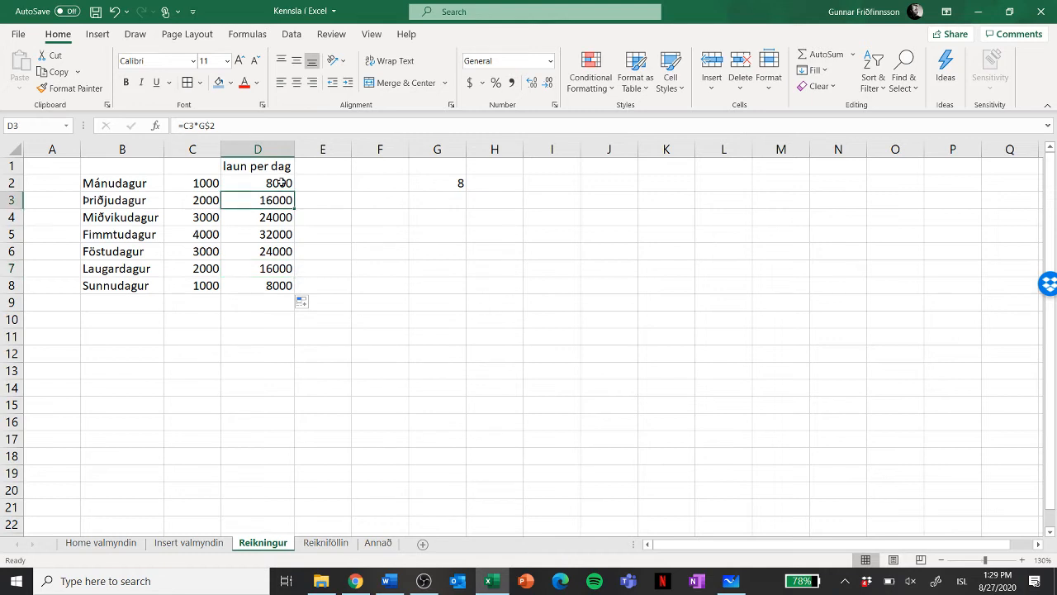
click(282, 181)
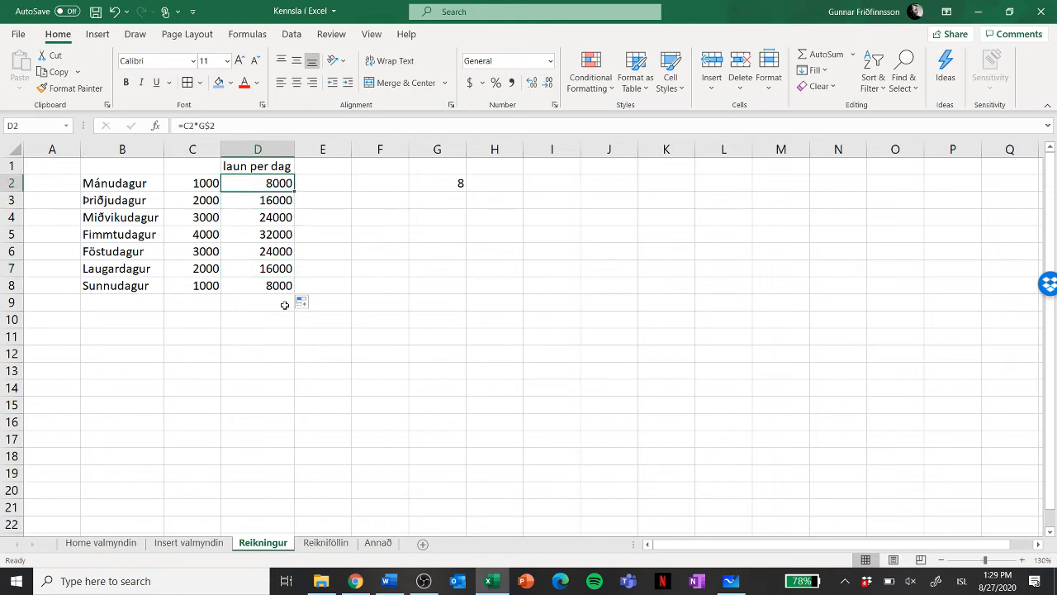
click(204, 199)
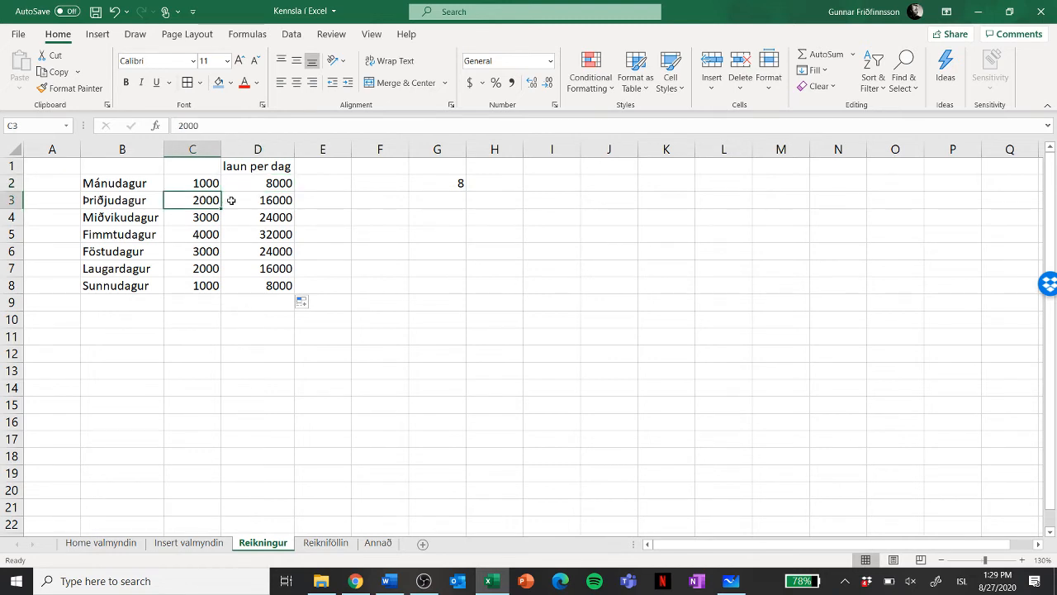
click(447, 200)
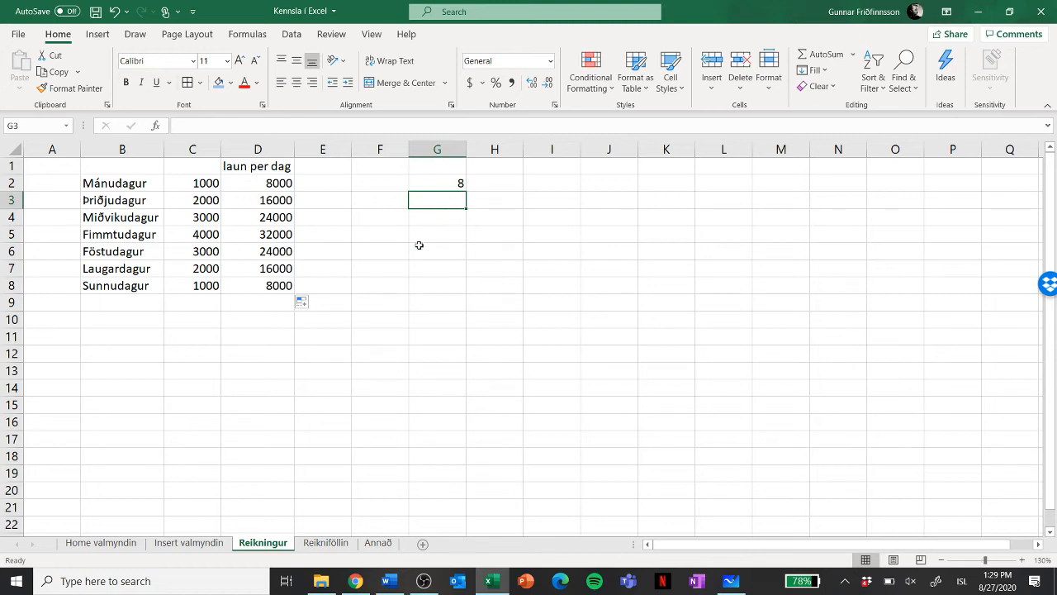
click(350, 377)
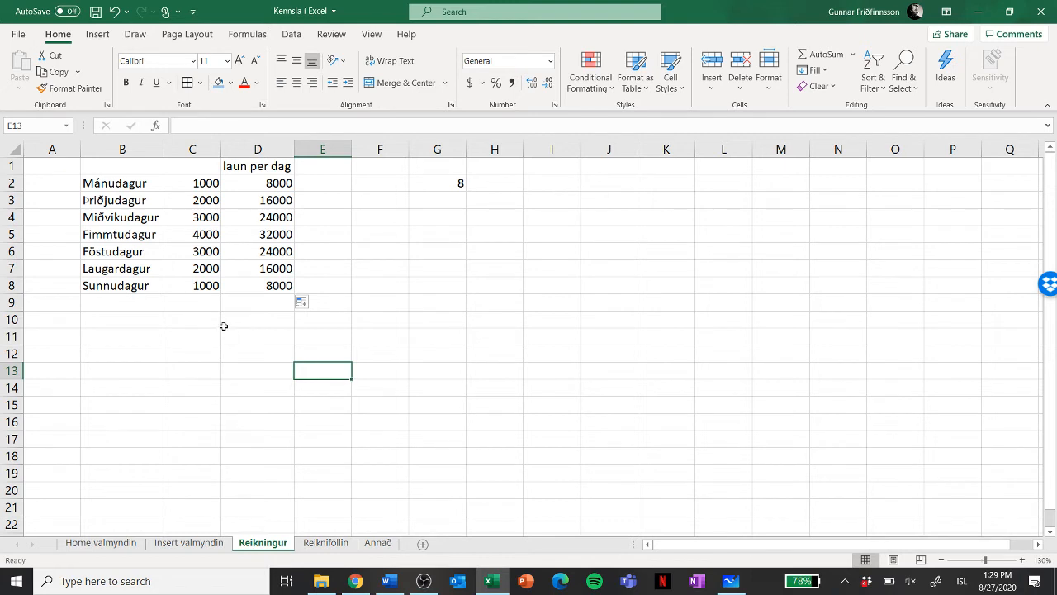
- Total the amounts in C2:C8 in cell C9 using AutoSum
click(199, 305)
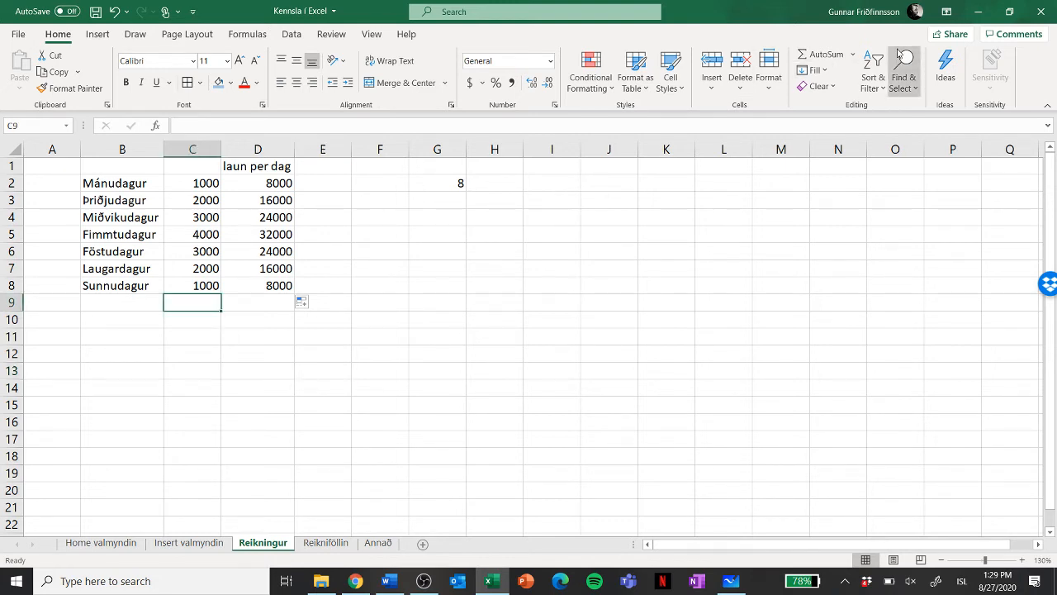
click(824, 55)
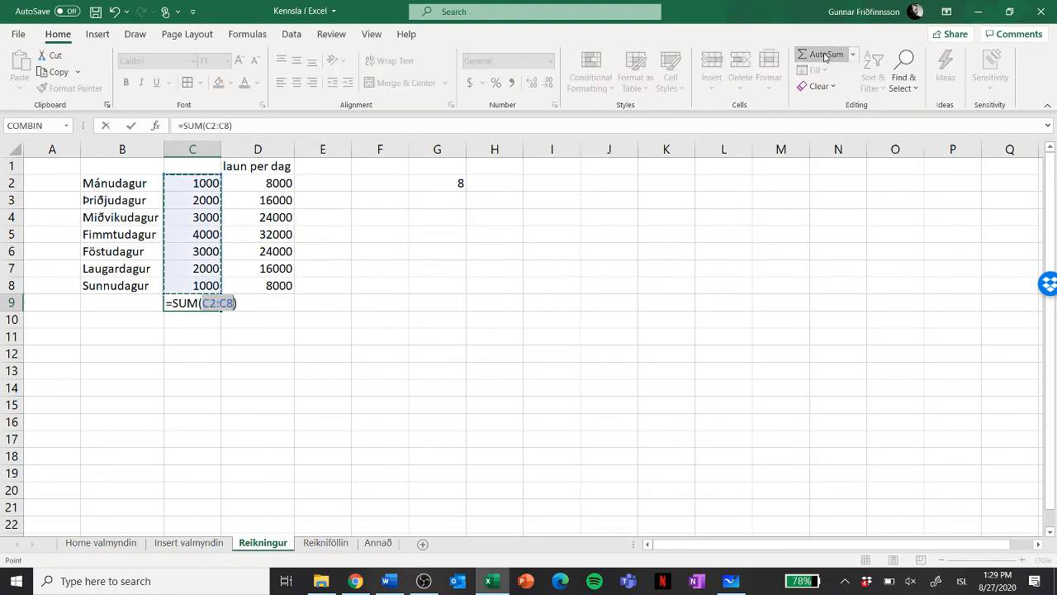
key(Return)
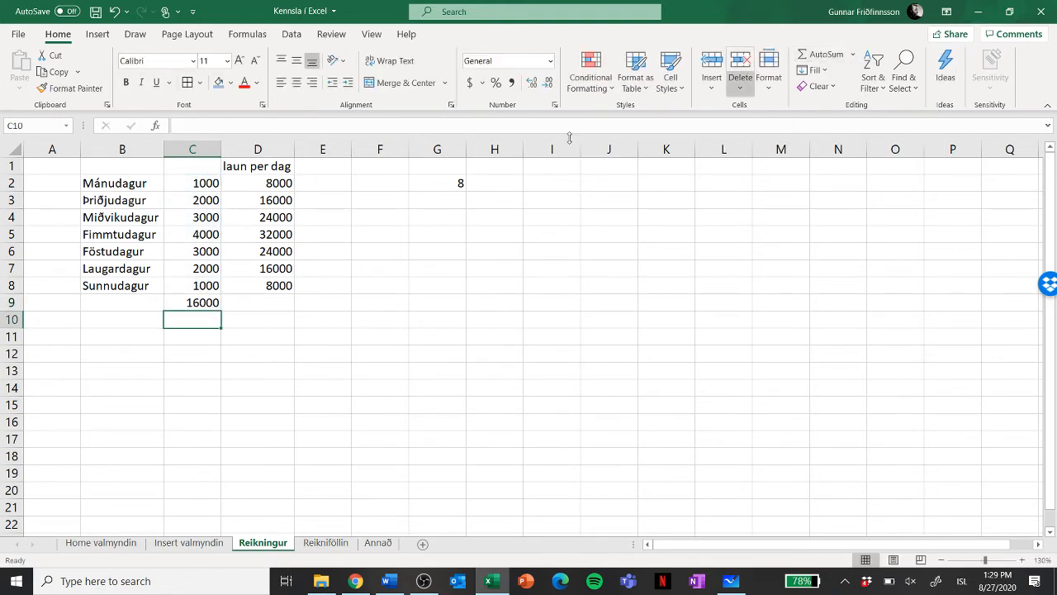
- Copy the total formula from C9 into D9 to total the daily pay column
click(185, 303)
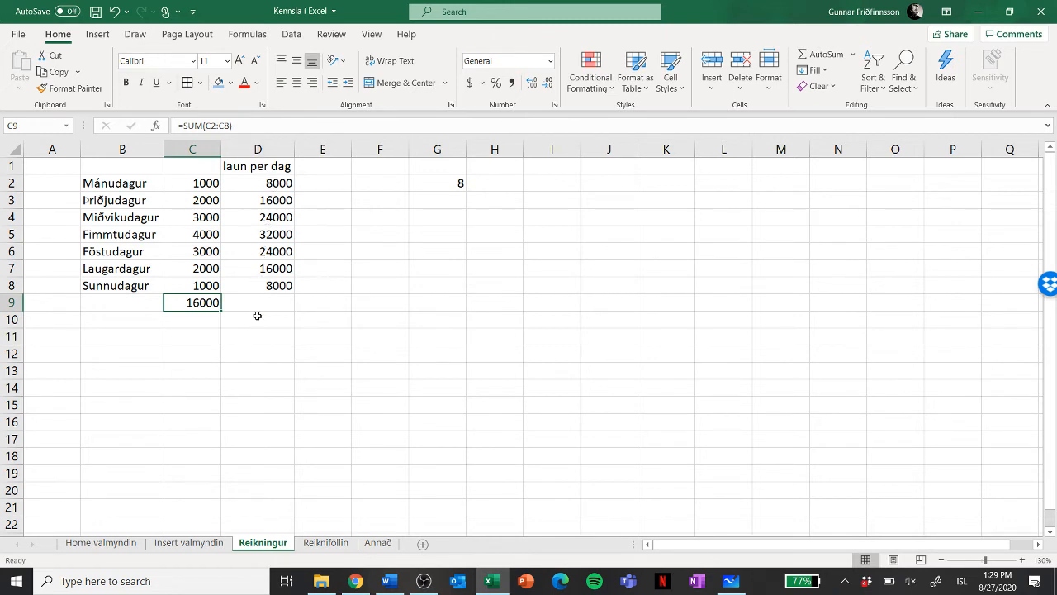
drag(222, 310, 261, 311)
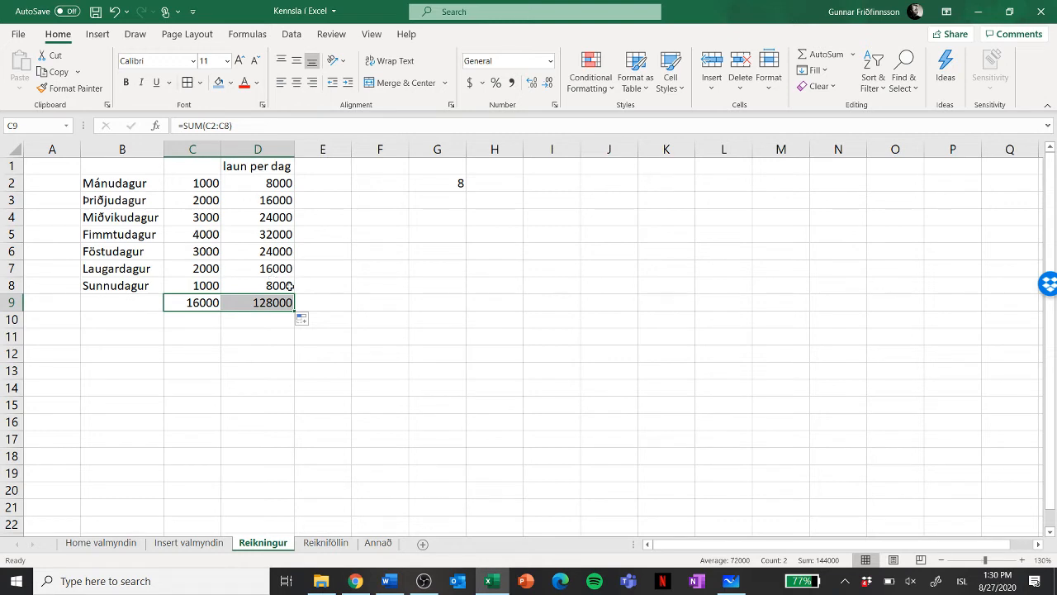
click(384, 285)
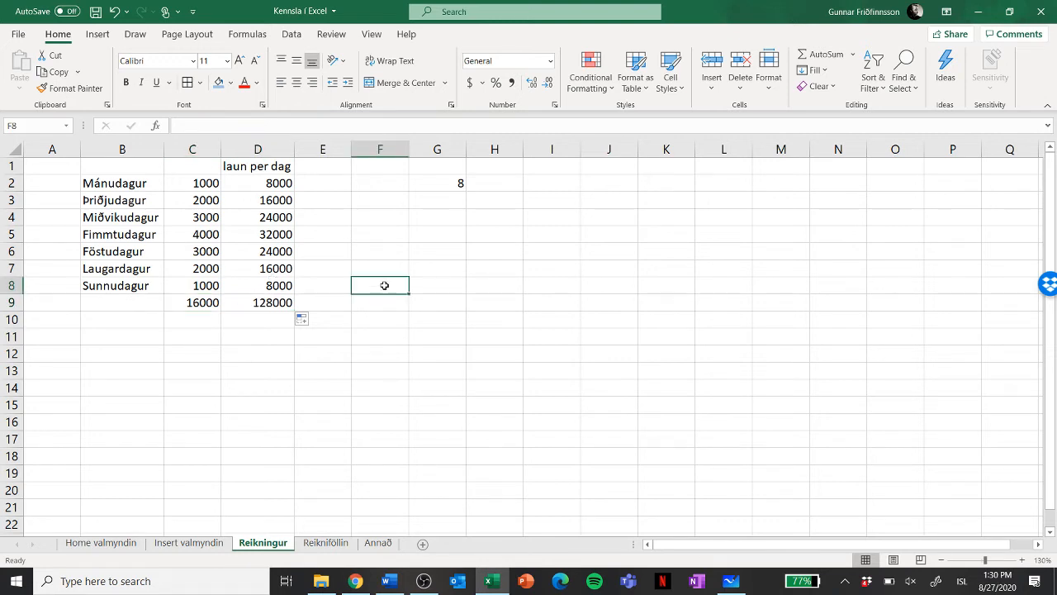
click(359, 332)
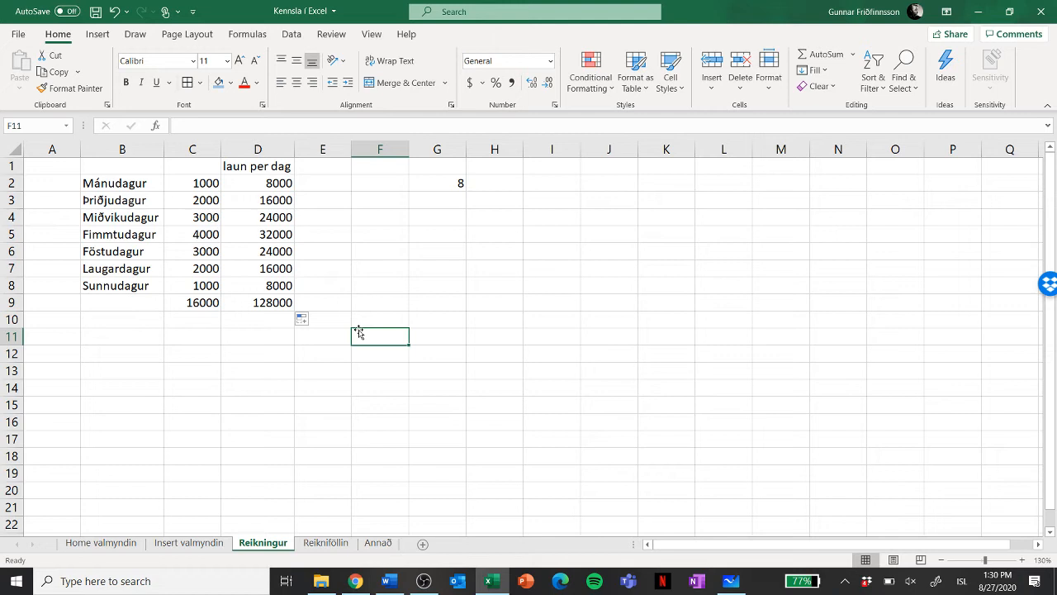
- Enter the sum of typed numbers =1000+8000 in cell E2
click(323, 187)
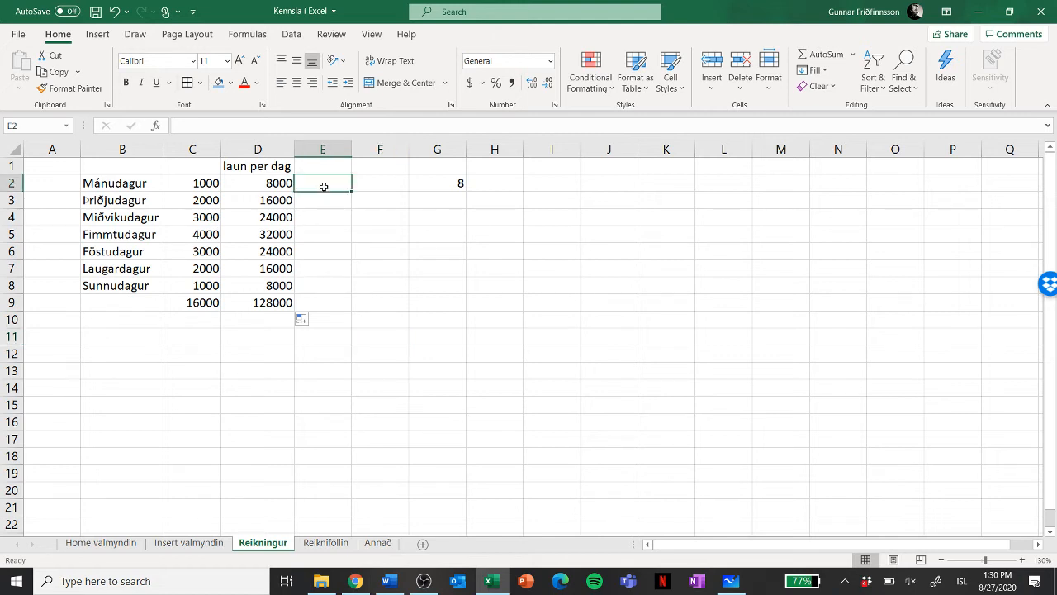
text(=)
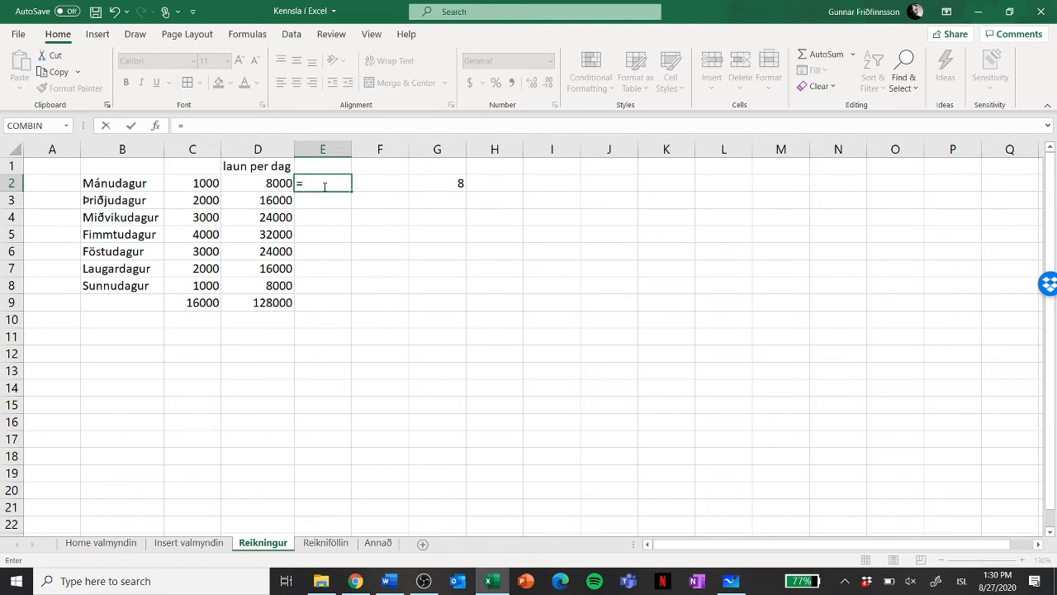
text(1000+8000)
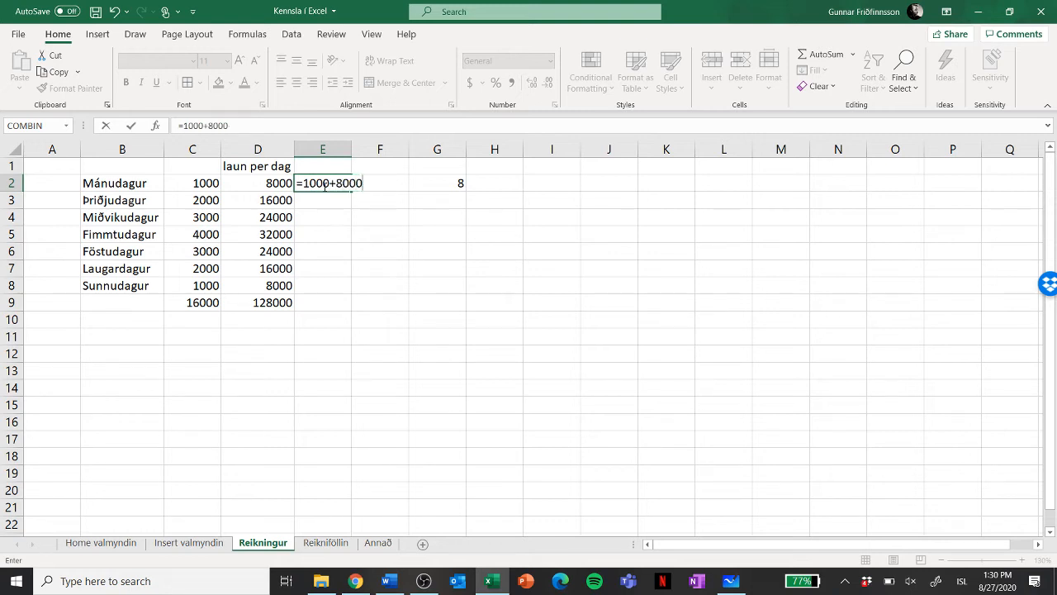
key(Return)
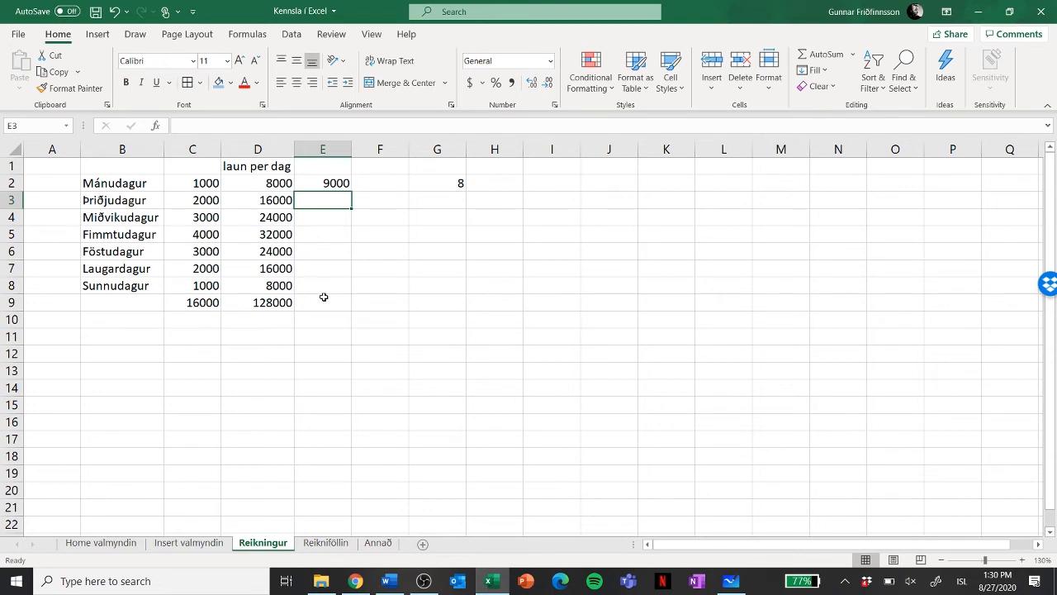
- Clear the trial sum from cell E2
click(335, 184)
double_click(335, 183)
key(Escape)
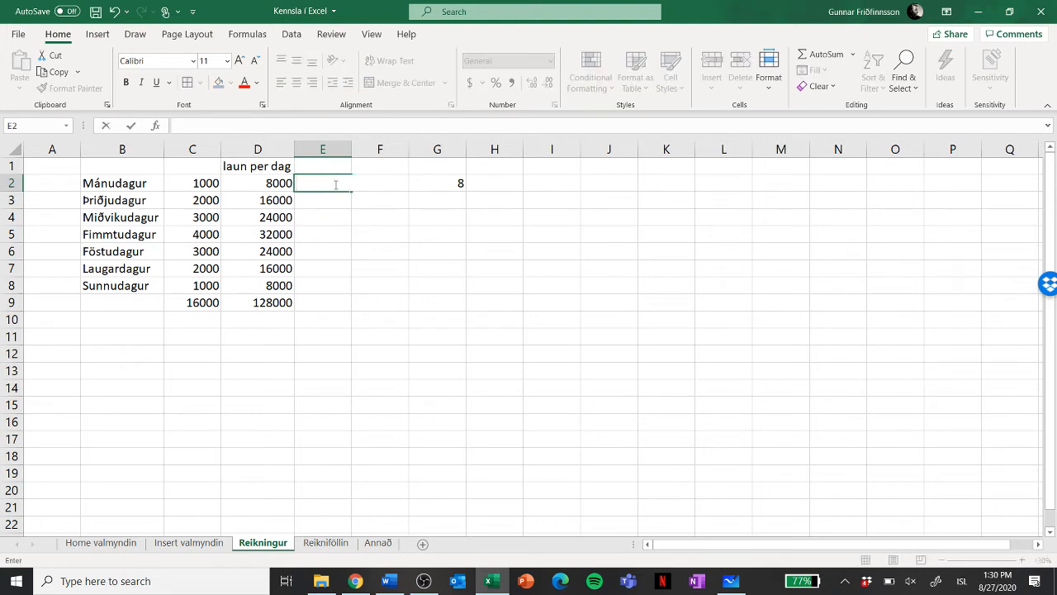
click(438, 289)
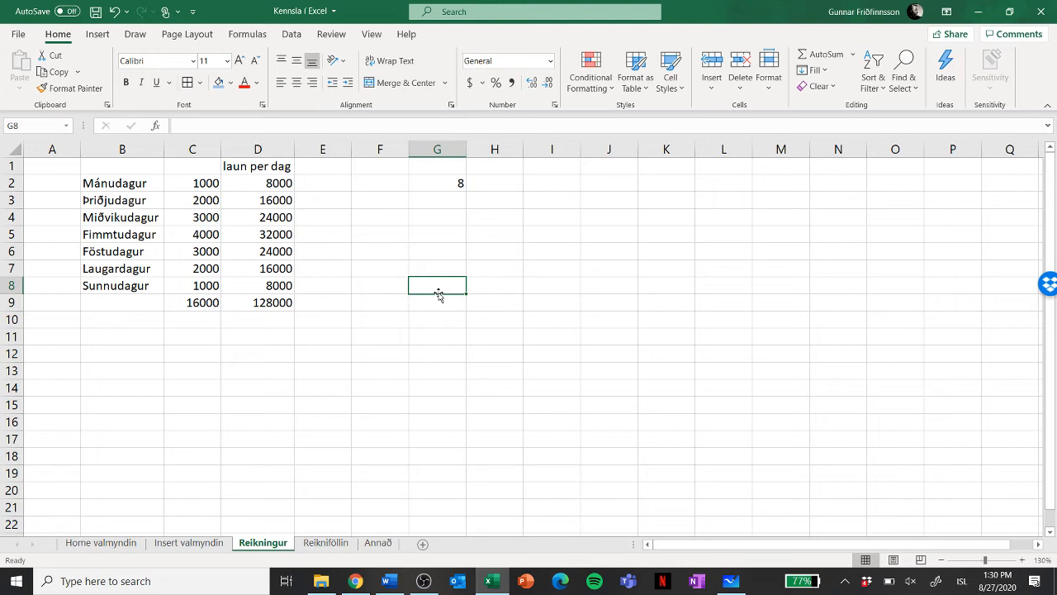
- On the Reikniföllin sheet, widen column D and enter the label Hæsta gildi in D2
click(327, 542)
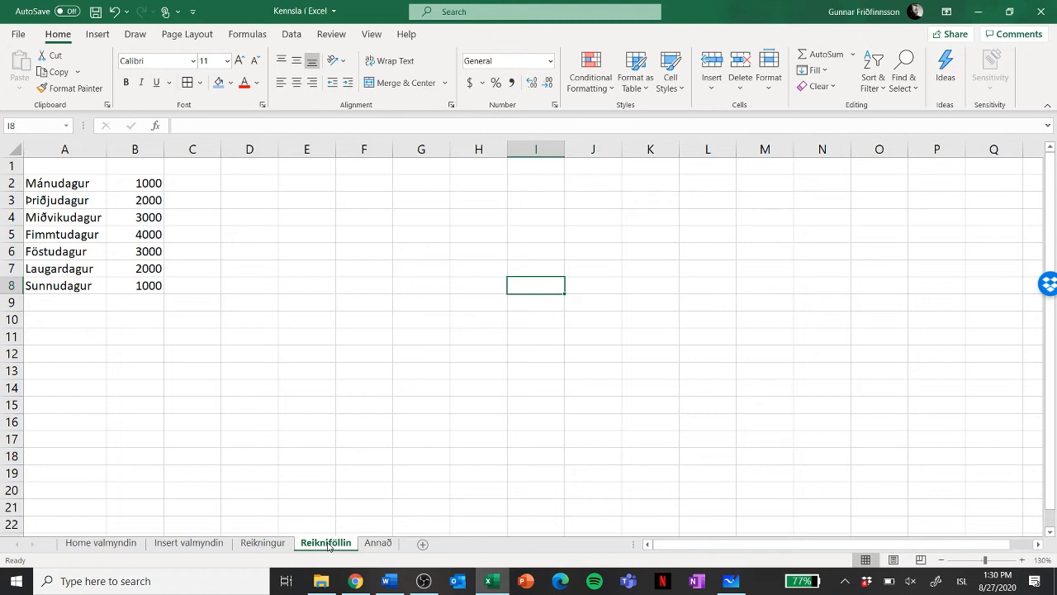
click(255, 183)
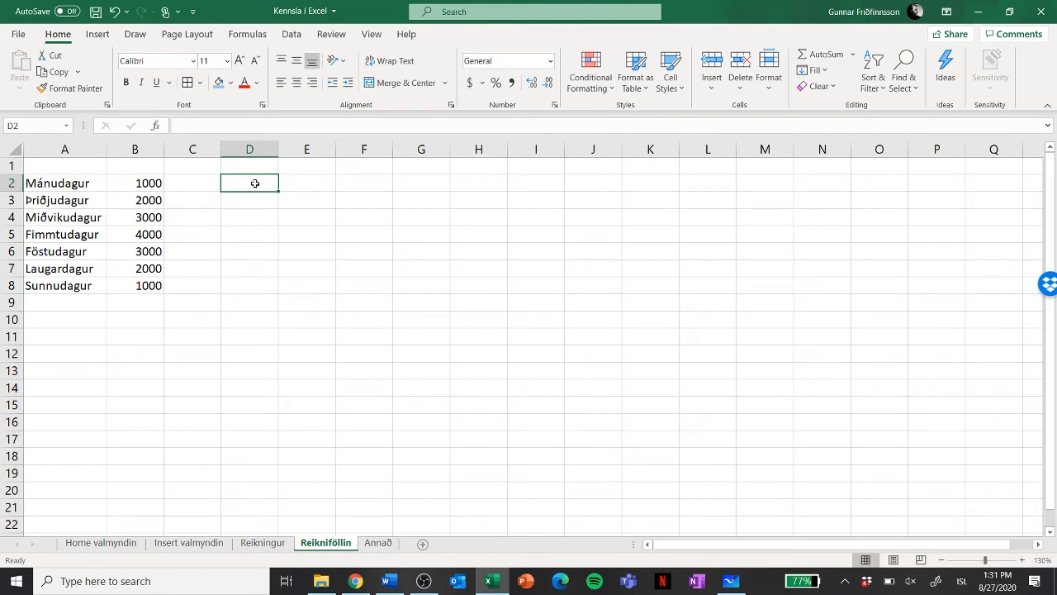
drag(279, 149, 310, 152)
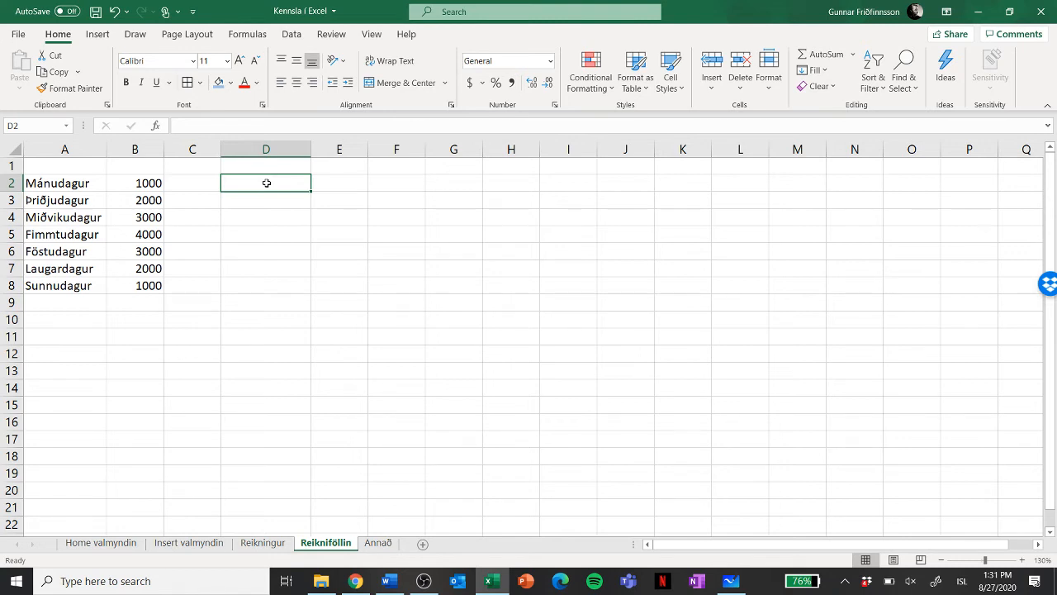
text(Hæsta)
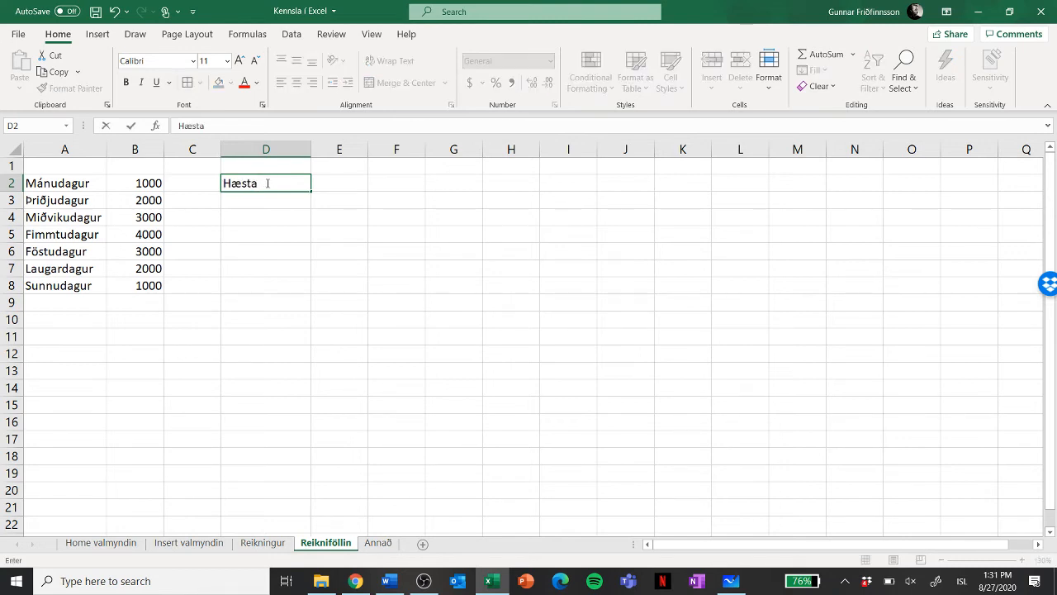
text( gildi)
key(Return)
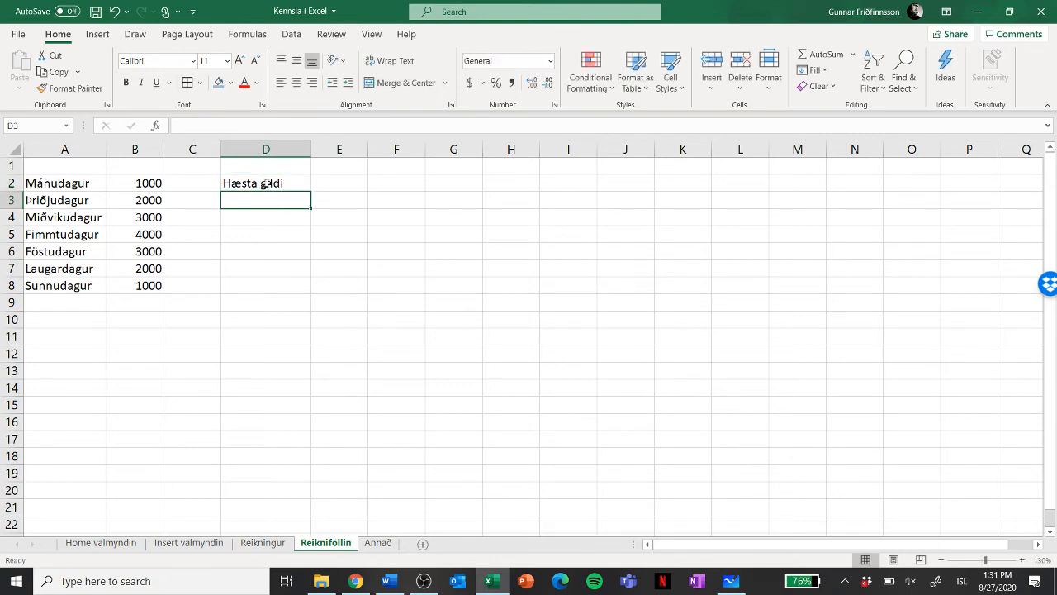
- Enter the labels Lægsta gildi, Meðaltal and Staðalfrávik in cells D3 to D5
text(Lægsta gildi)
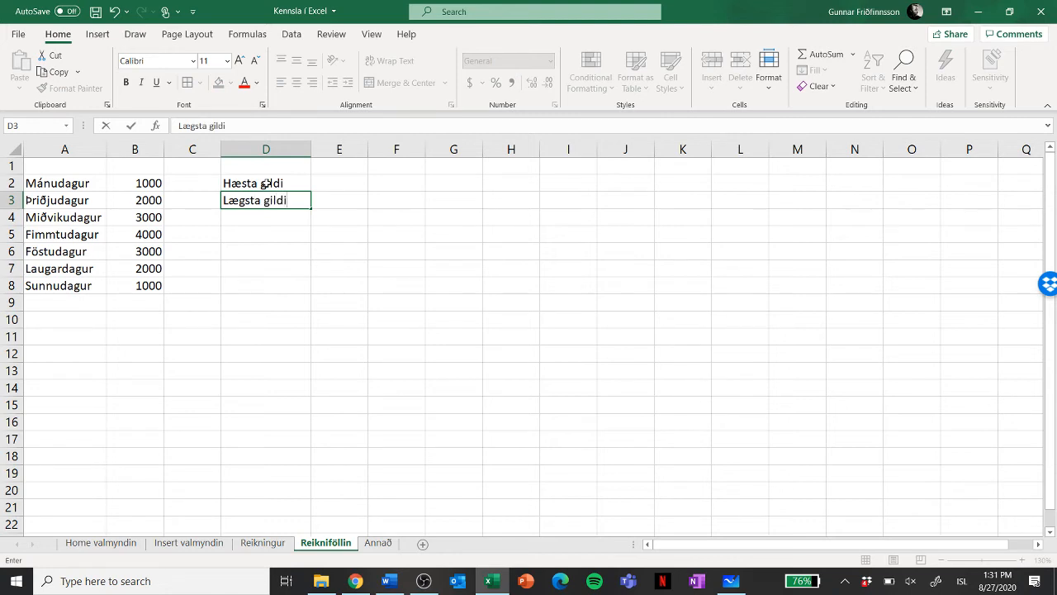
key(Return)
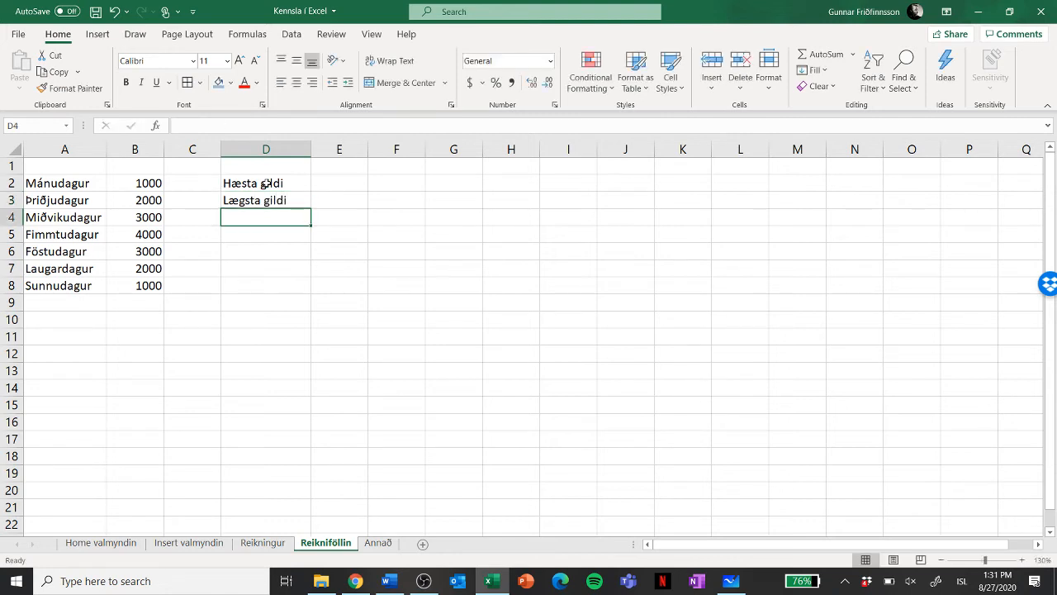
text(Meðalt)
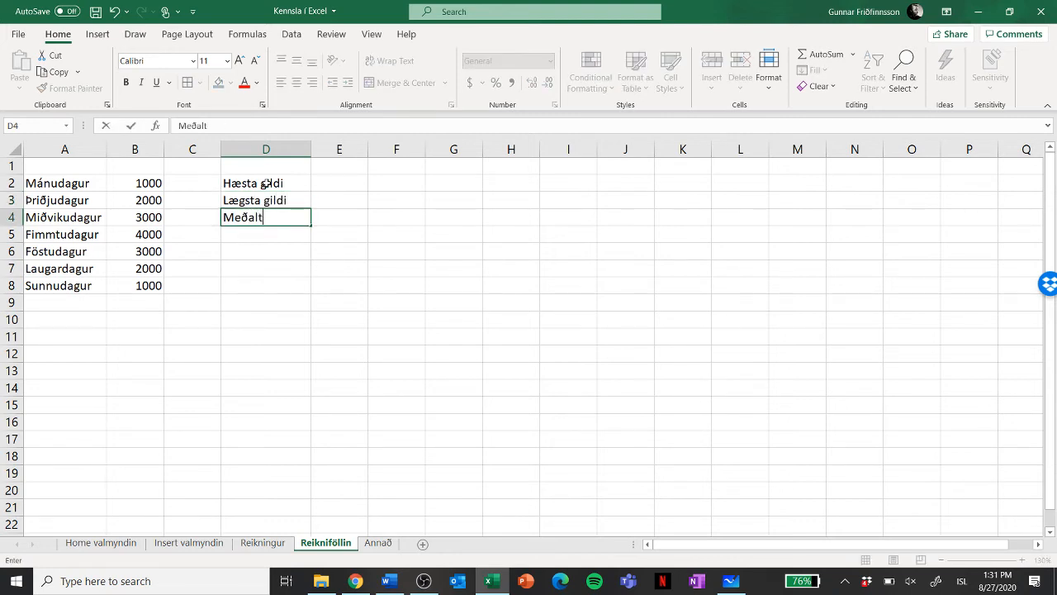
text(al)
key(Return)
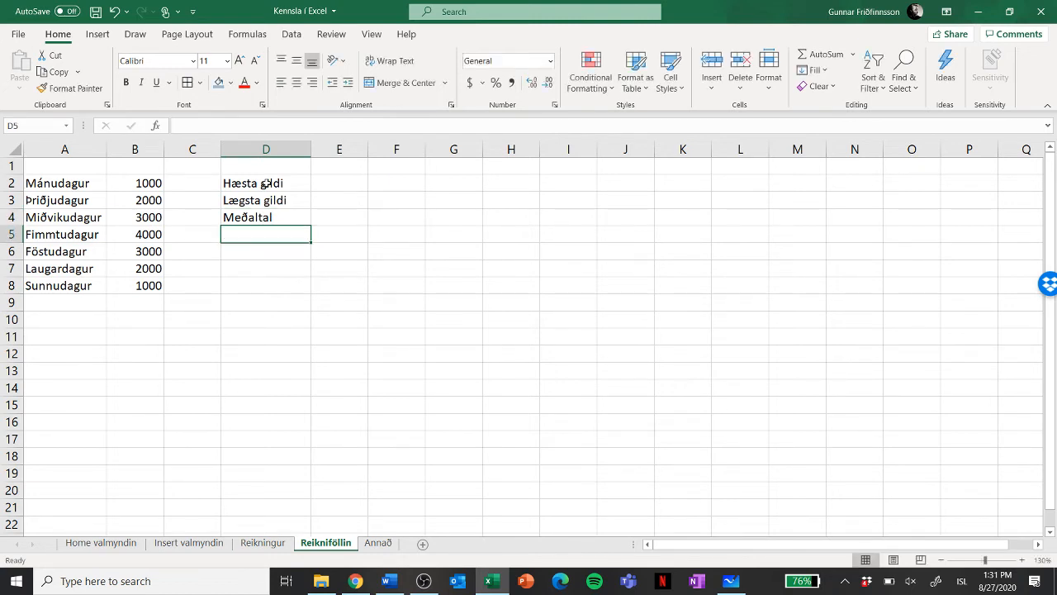
text(St)
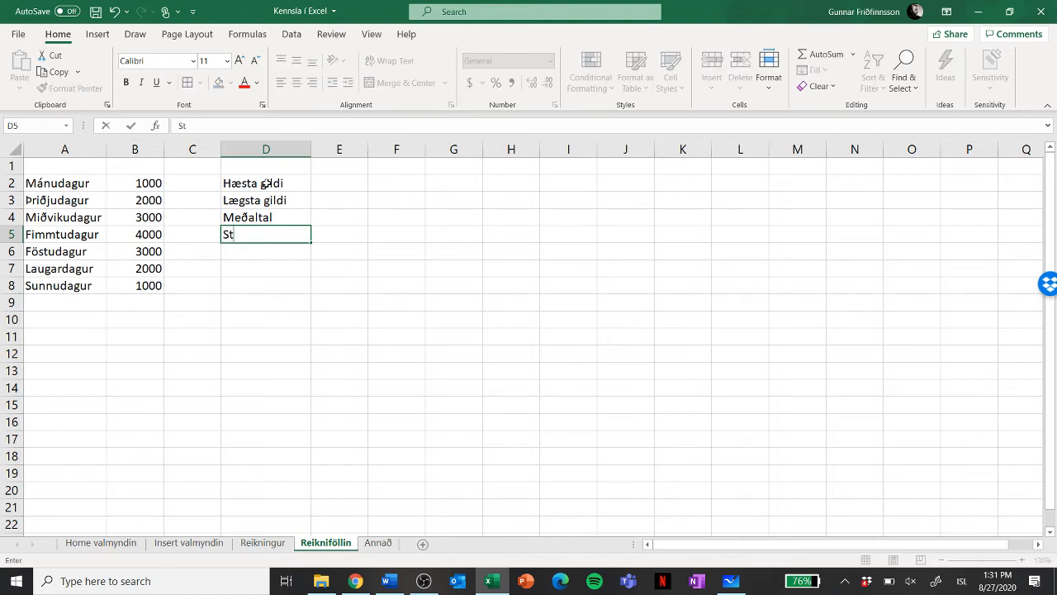
text(aðalfrávik)
click(378, 287)
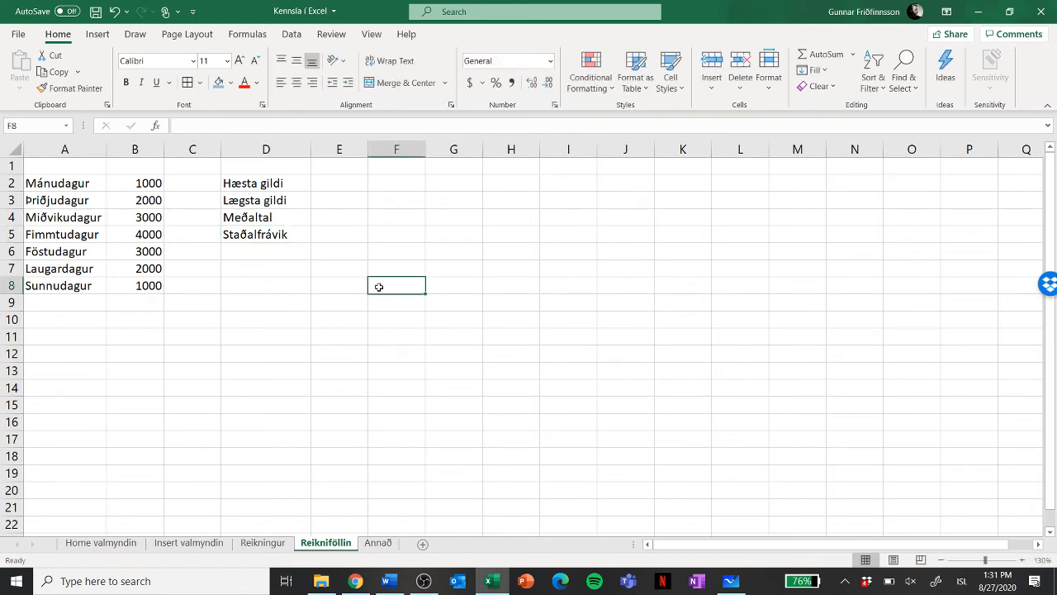
- Change the Mánudagur amount in B2 to 500
click(145, 183)
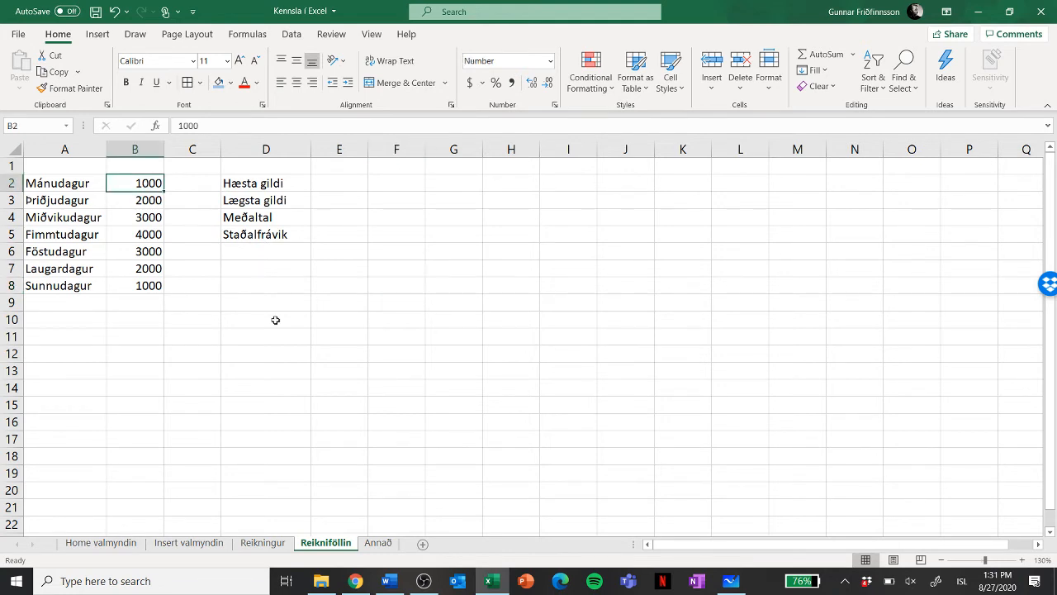
text(5)
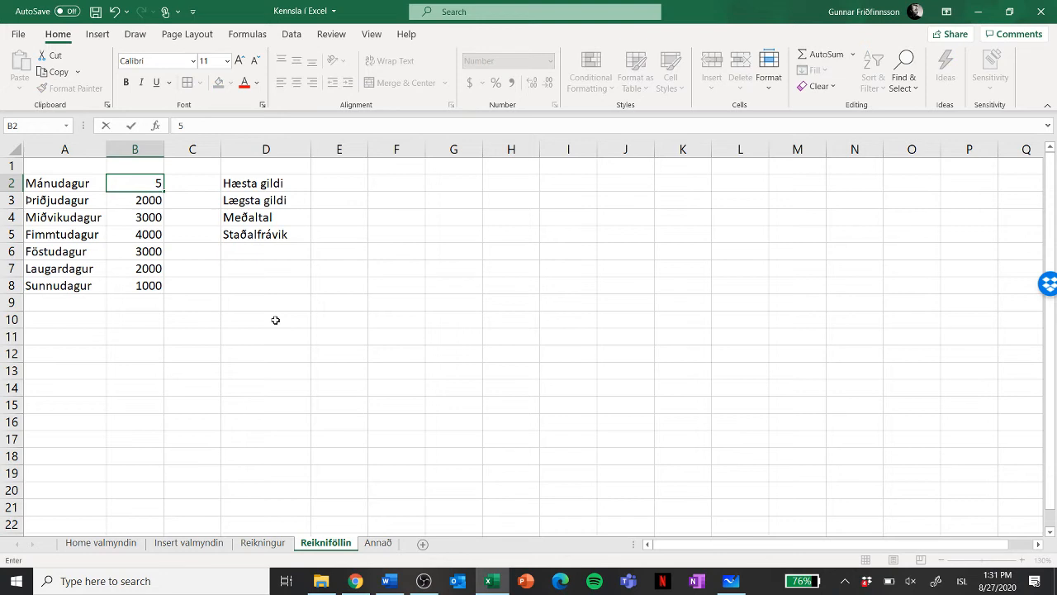
text(00)
key(Return)
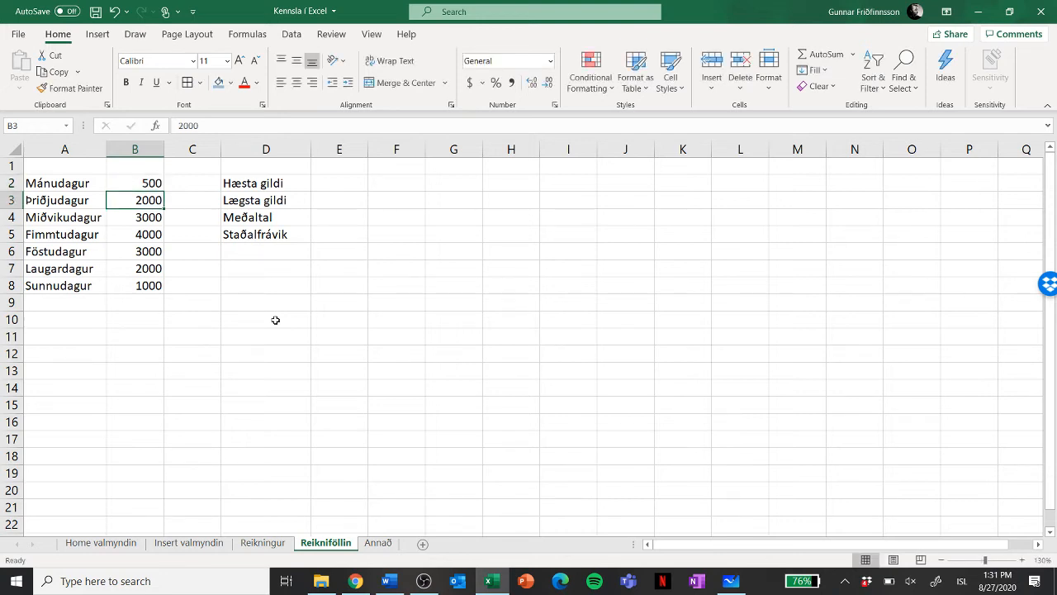
- Start inserting a function in E2, list the functions of the All category, and view the ACOS description
click(339, 187)
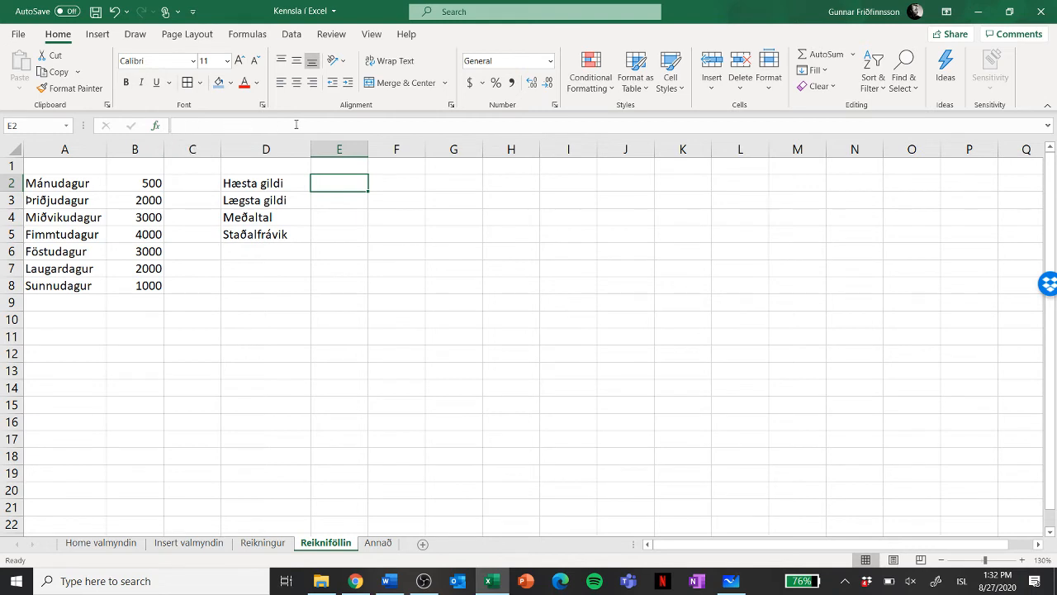
click(157, 127)
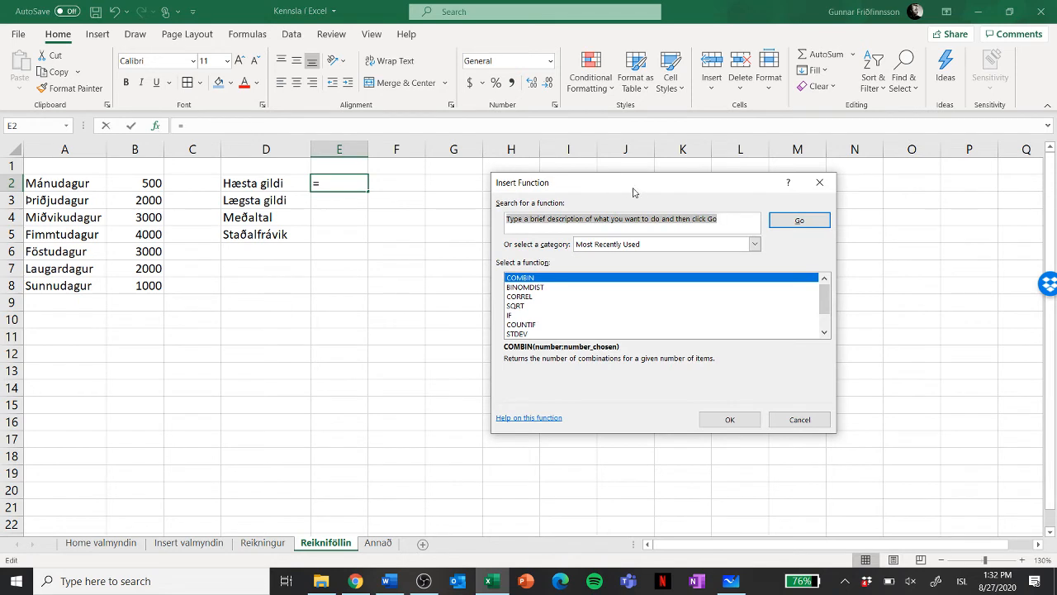
drag(637, 193, 588, 134)
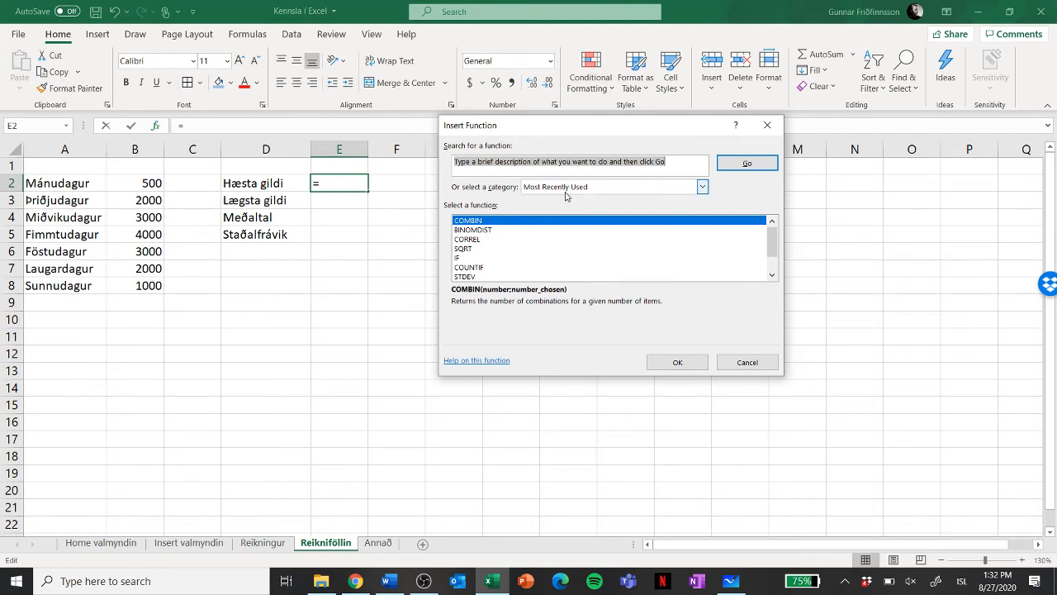
click(702, 189)
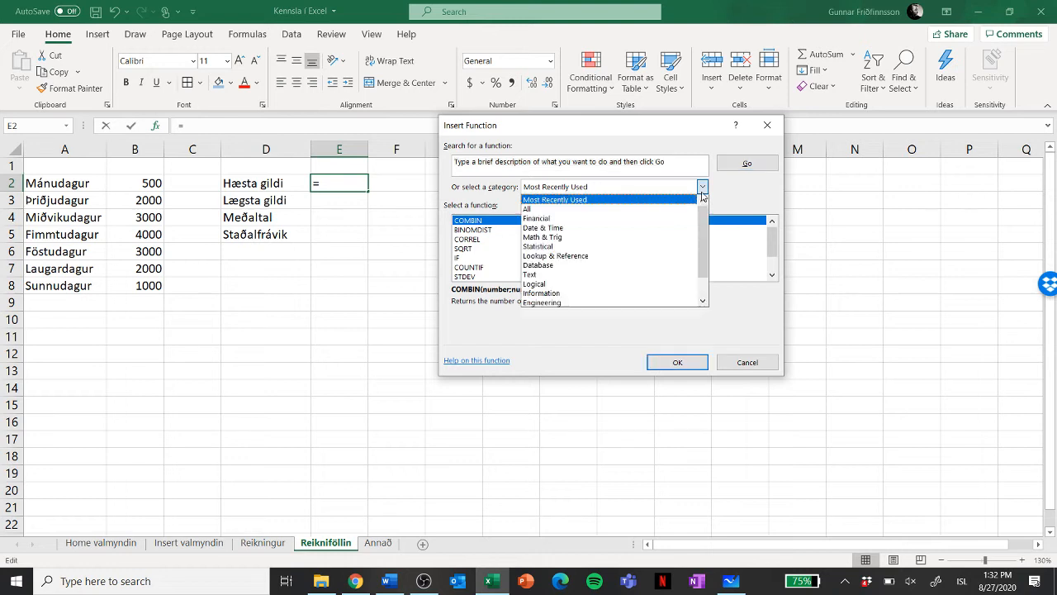
click(621, 210)
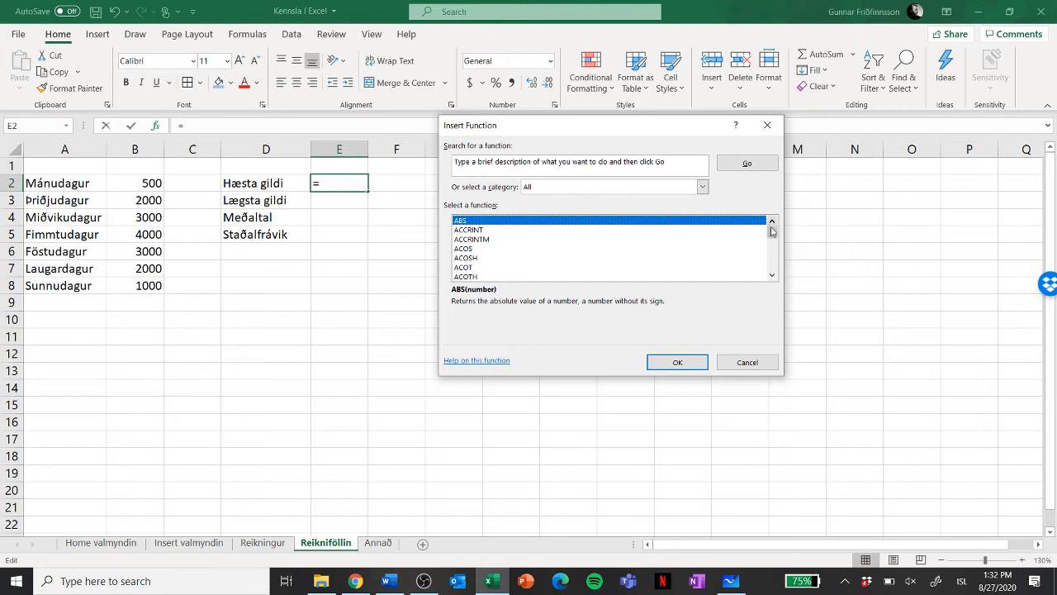
mouse_move(772, 232)
mouse_down()
mouse_move(772, 272)
mouse_move(772, 229)
mouse_up()
click(511, 249)
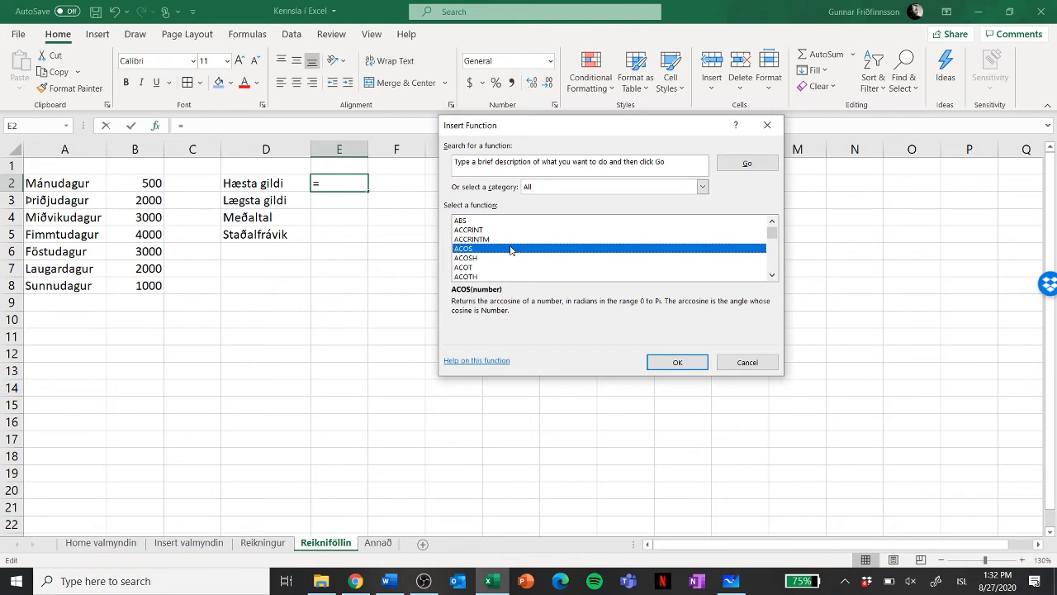
click(677, 161)
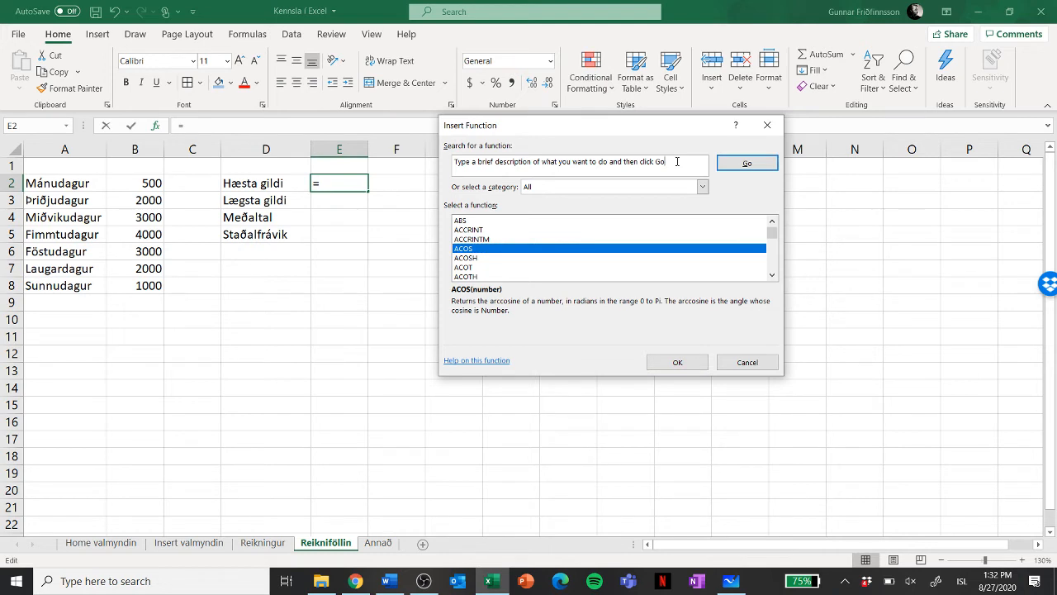
key(BackSpace)
key(BackSpace)
key(BackSpace)
key(BackSpace)
key(BackSpace)
key(BackSpace)
key(BackSpace)
key(BackSpace)
key(BackSpace)
key(BackSpace)
key(BackSpace)
key(BackSpace)
key(BackSpace)
key(BackSpace)
key(BackSpace)
key(BackSpace)
key(BackSpace)
key(BackSpace)
key(BackSpace)
- Insert the MAX function in E2 for the Hæsta gildi row, using B2:B8 as its range
click(517, 268)
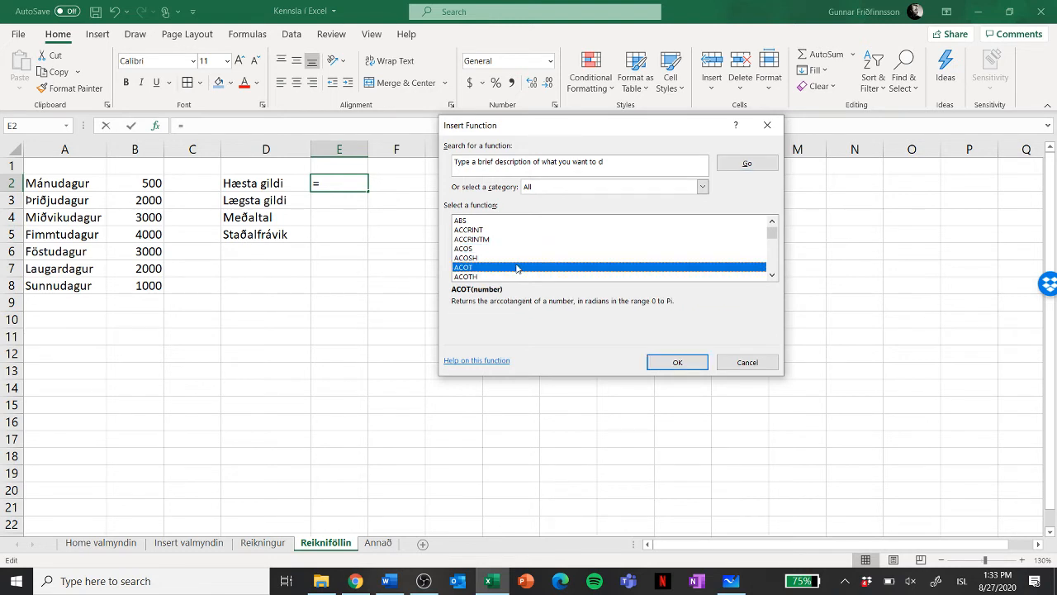
key(m)
key(Down)
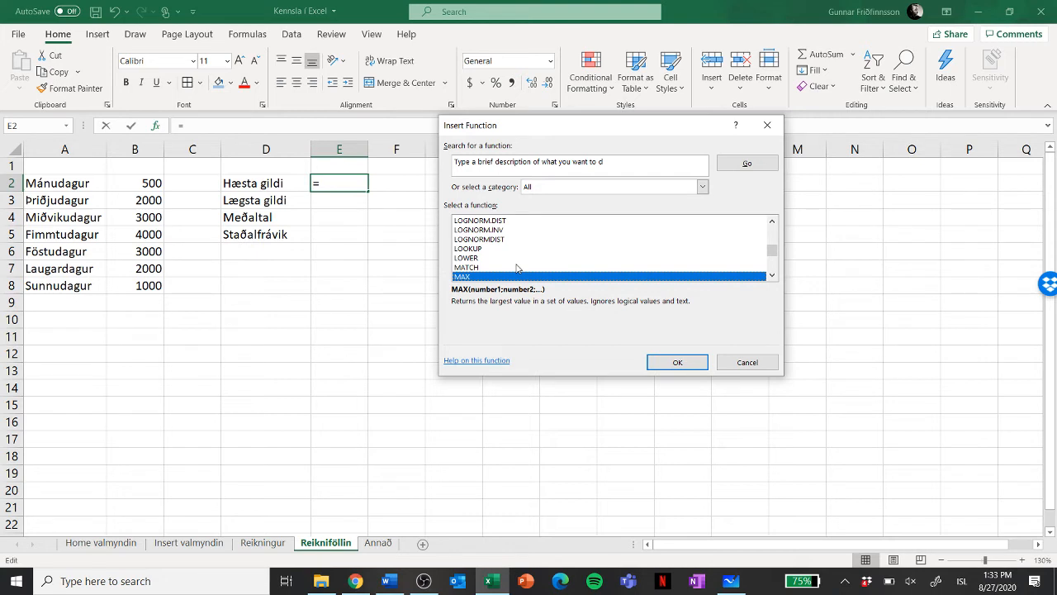
click(677, 362)
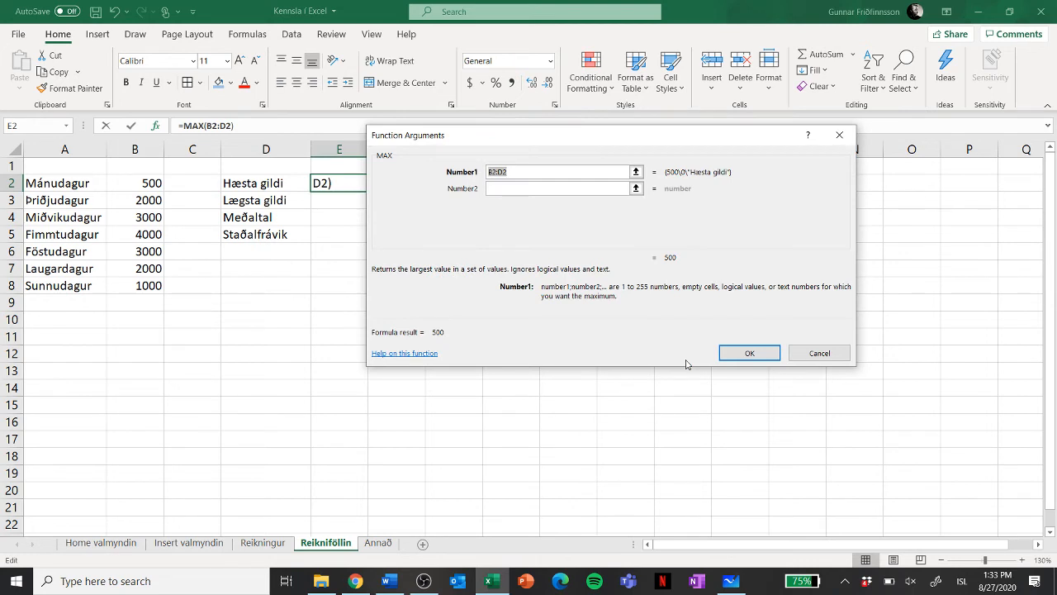
drag(625, 135, 637, 254)
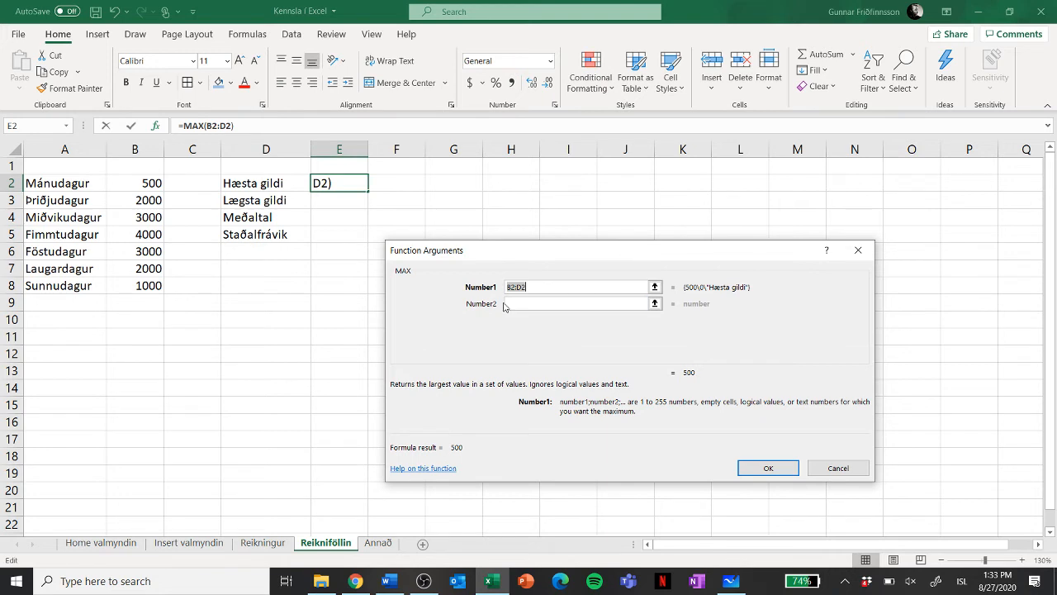
drag(147, 183, 140, 280)
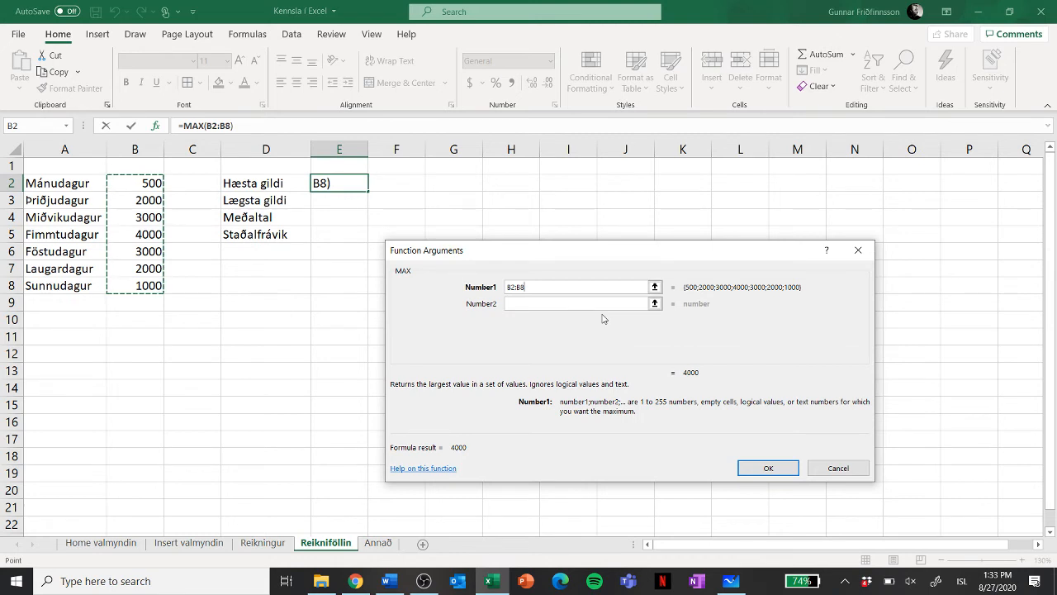
click(768, 468)
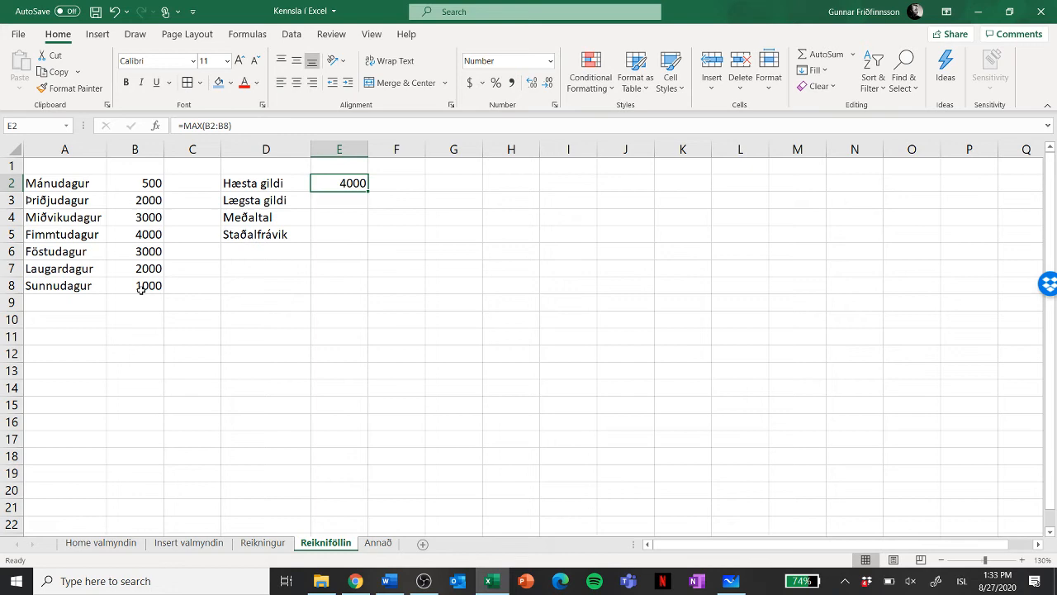
- Insert the MIN function in E3 for the Lægsta gildi row, using the amounts in B2:B8
click(353, 202)
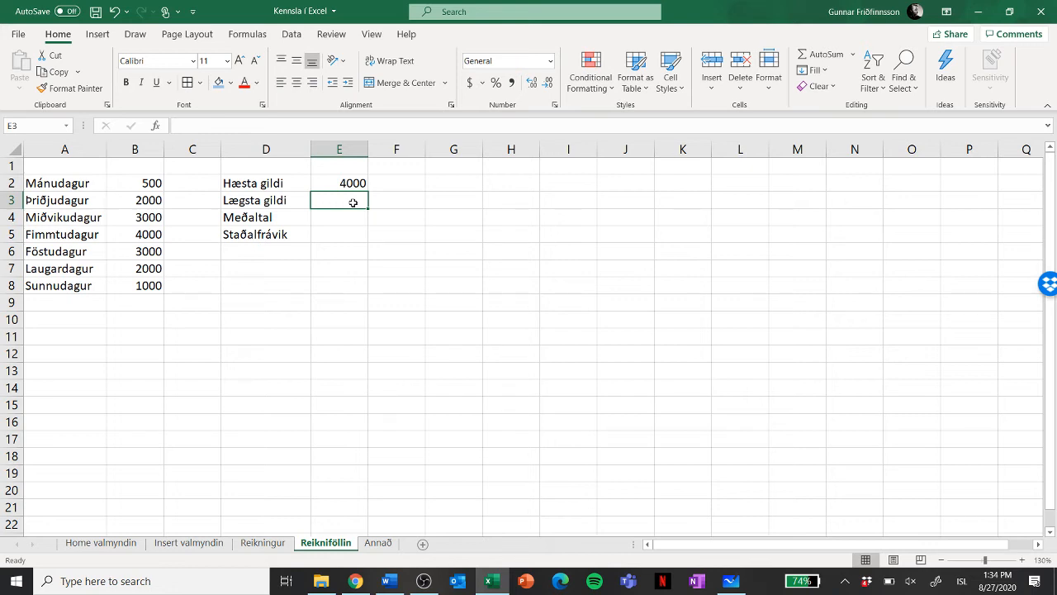
click(156, 128)
click(595, 358)
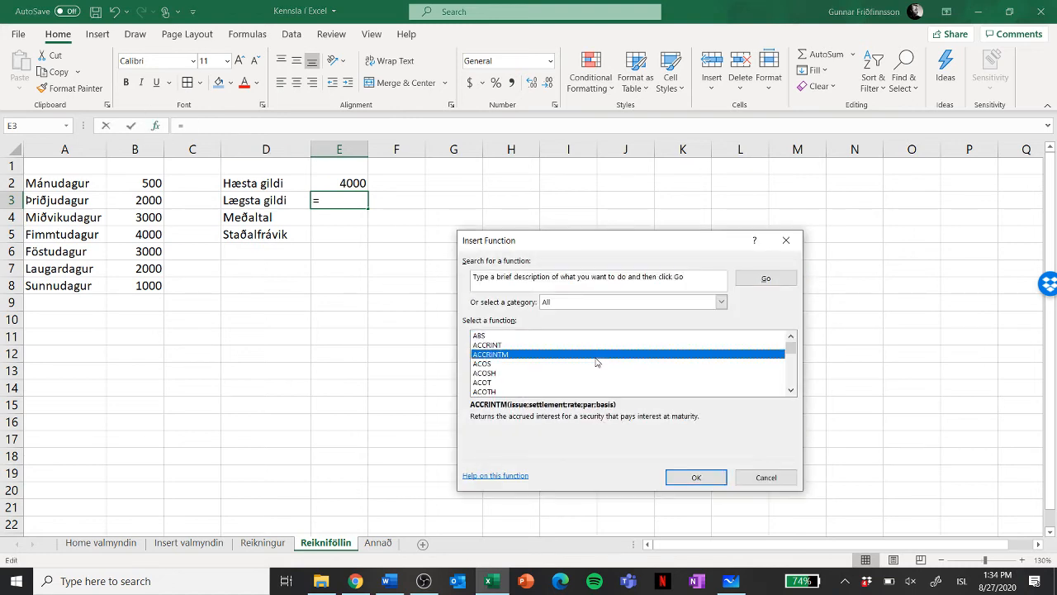
text(min)
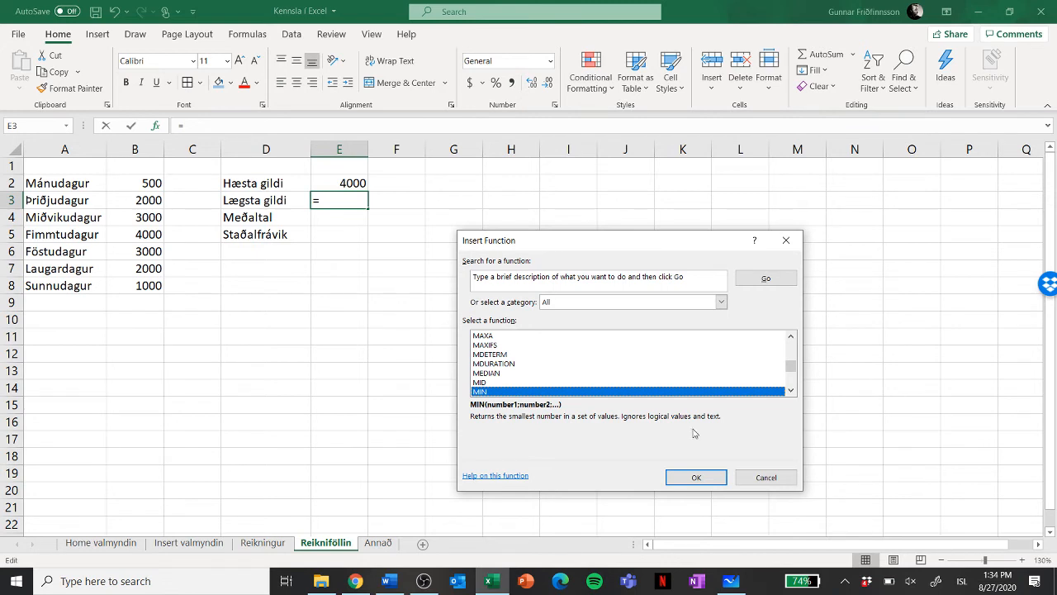
click(697, 477)
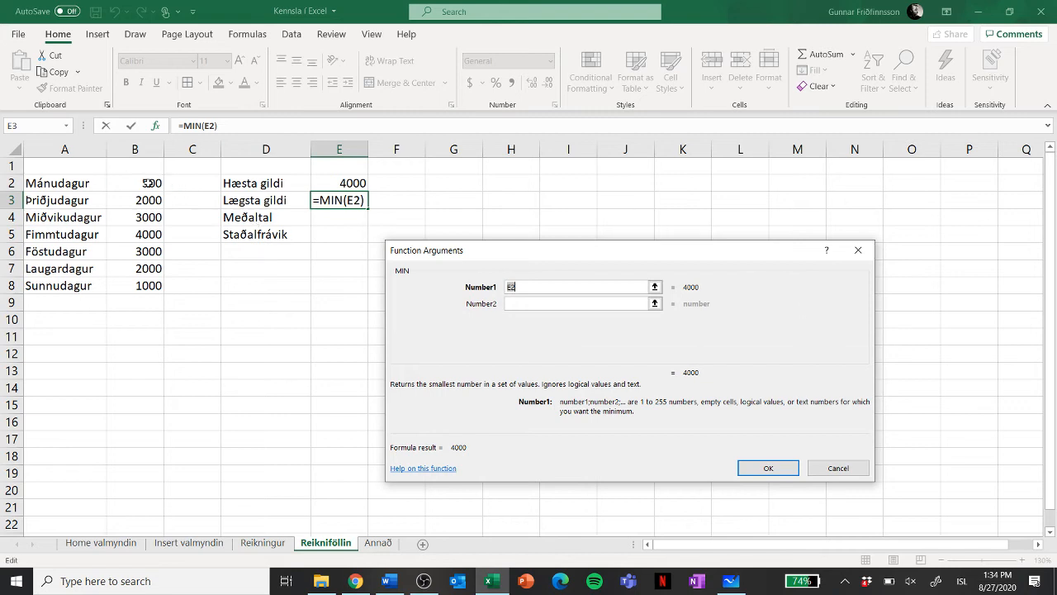
drag(149, 183, 145, 281)
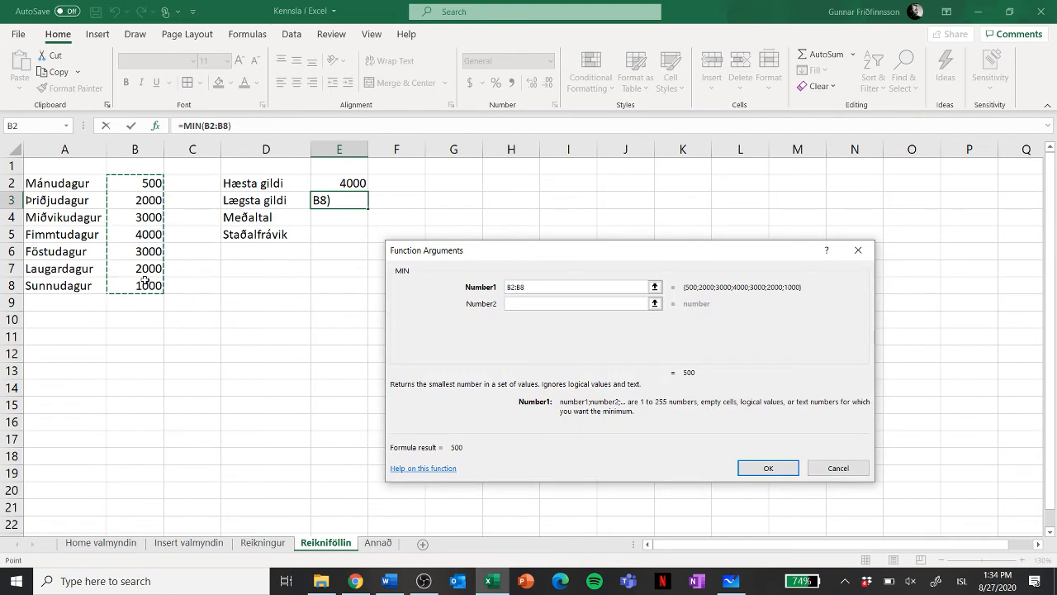
click(768, 467)
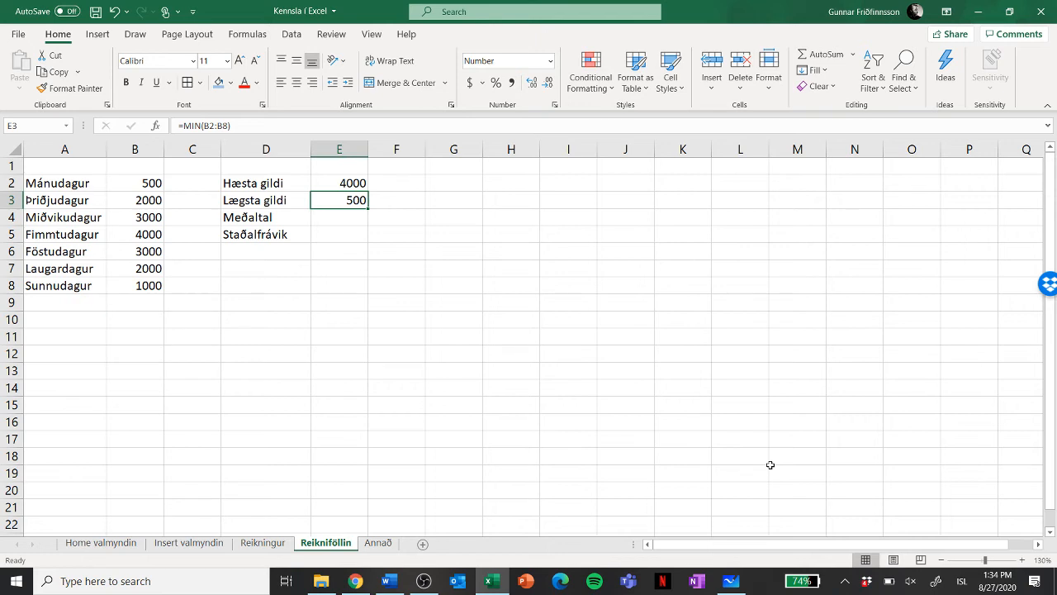
- Insert the AVERAGE function in E4 for the Meðaltal row, using the amounts in B2:B8
click(329, 219)
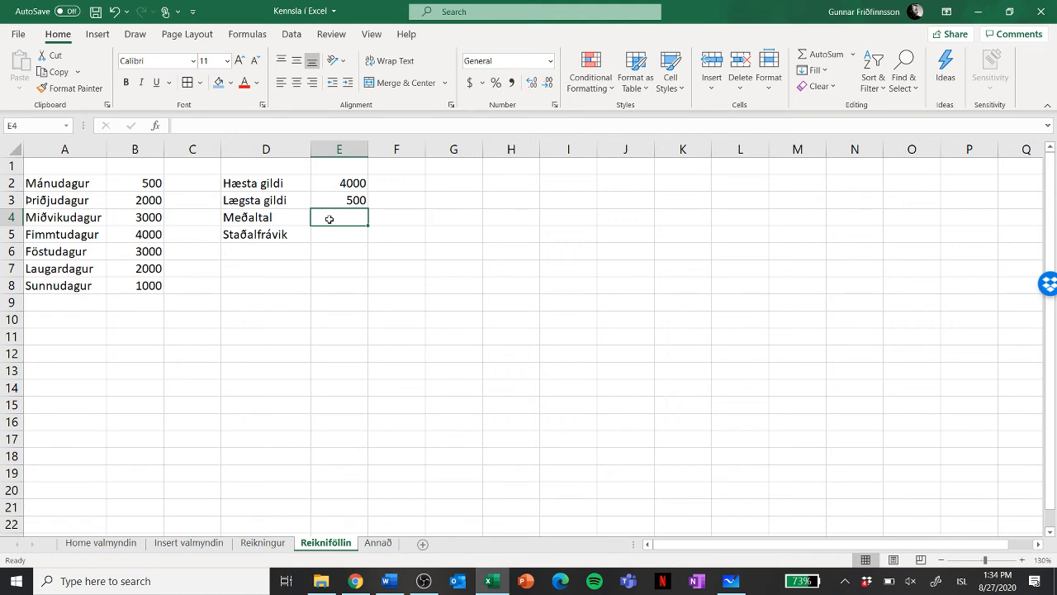
click(154, 125)
click(584, 365)
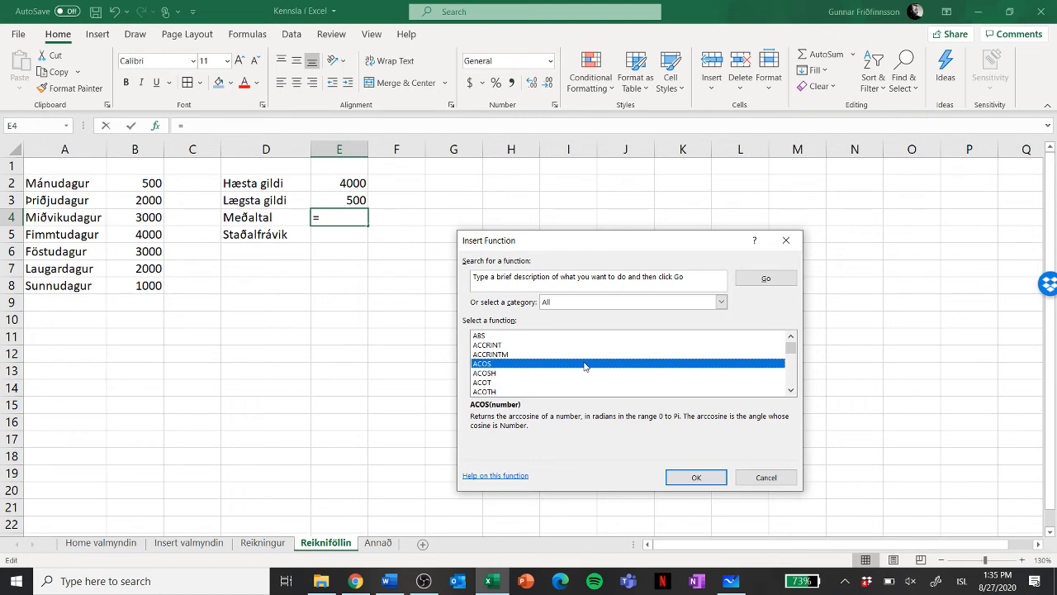
text(av)
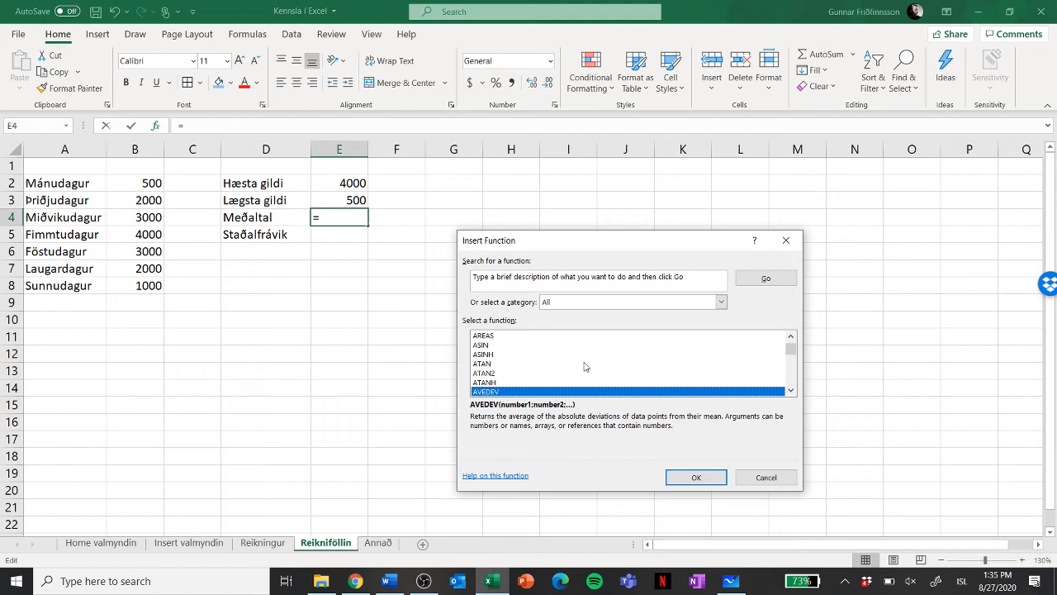
click(790, 390)
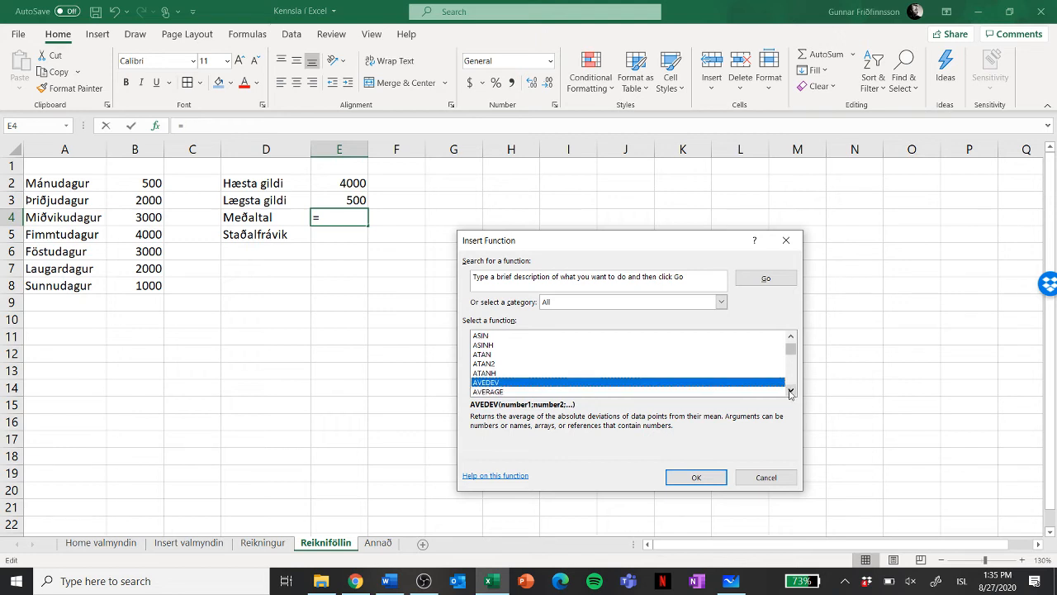
click(790, 391)
click(790, 391)
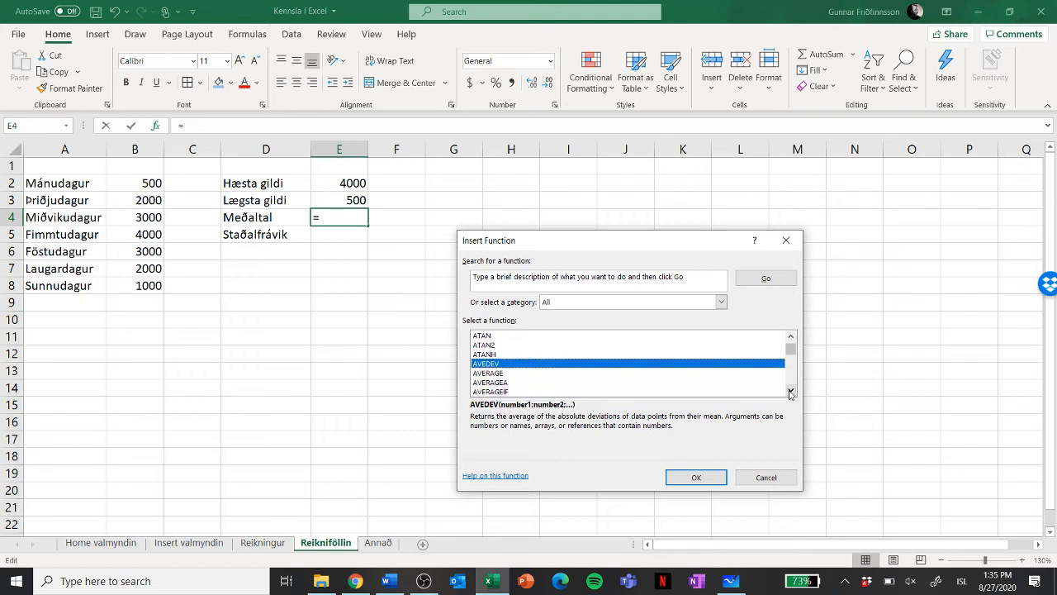
click(490, 376)
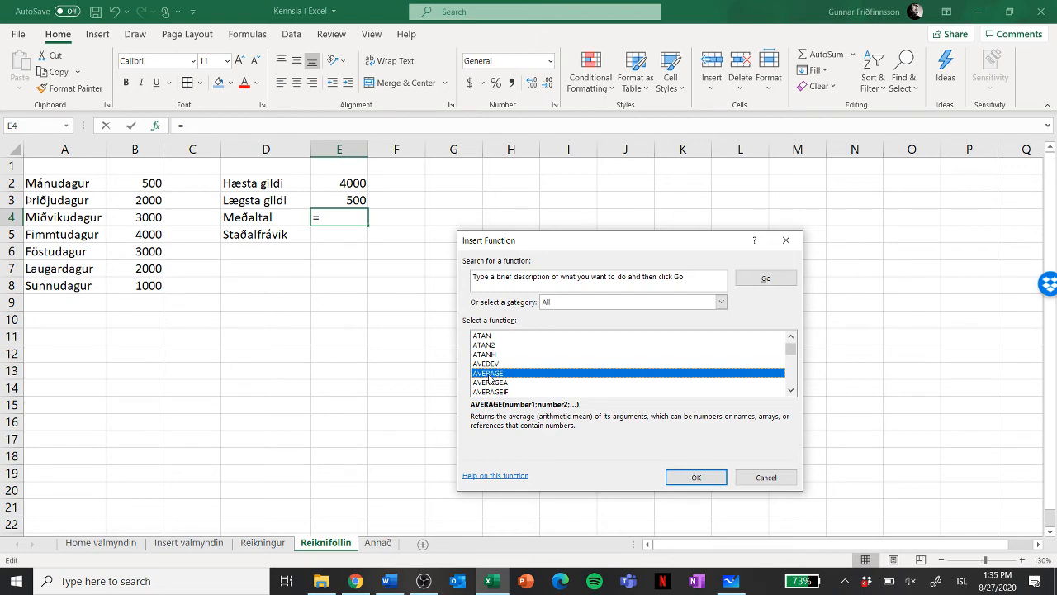
click(703, 477)
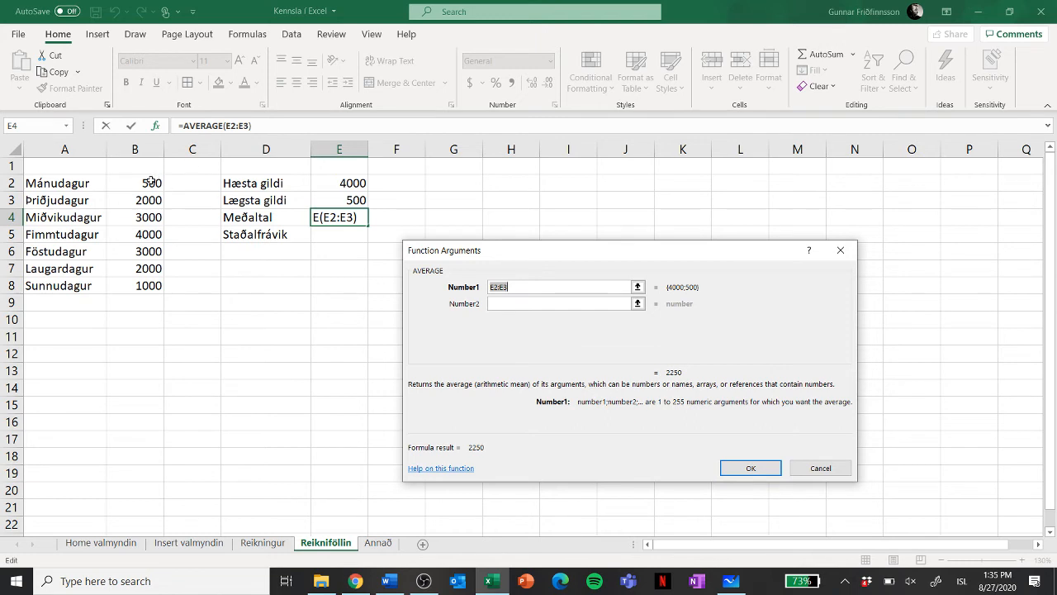
drag(151, 182, 140, 279)
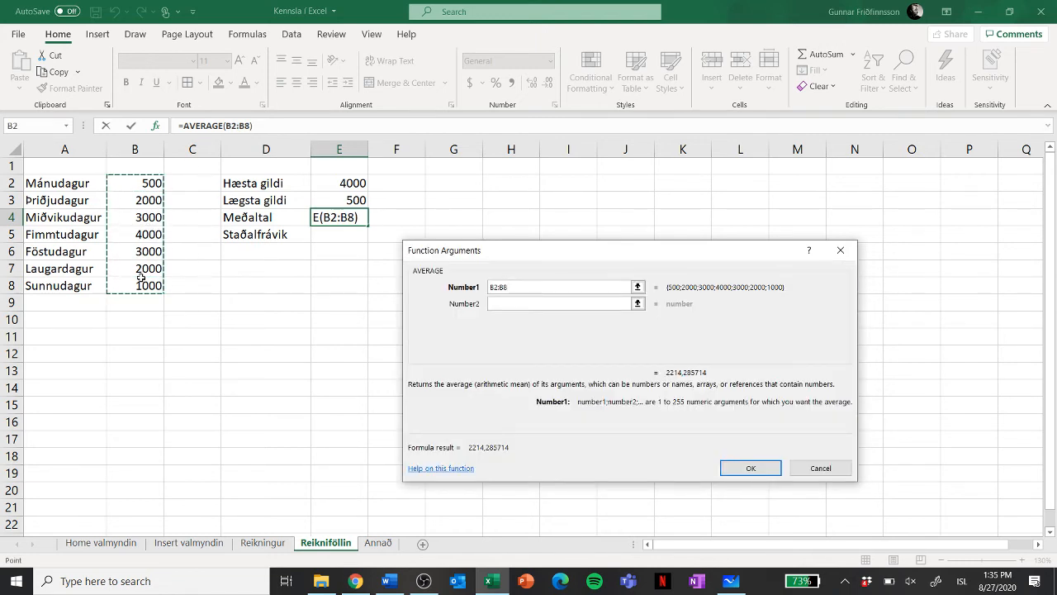
click(751, 468)
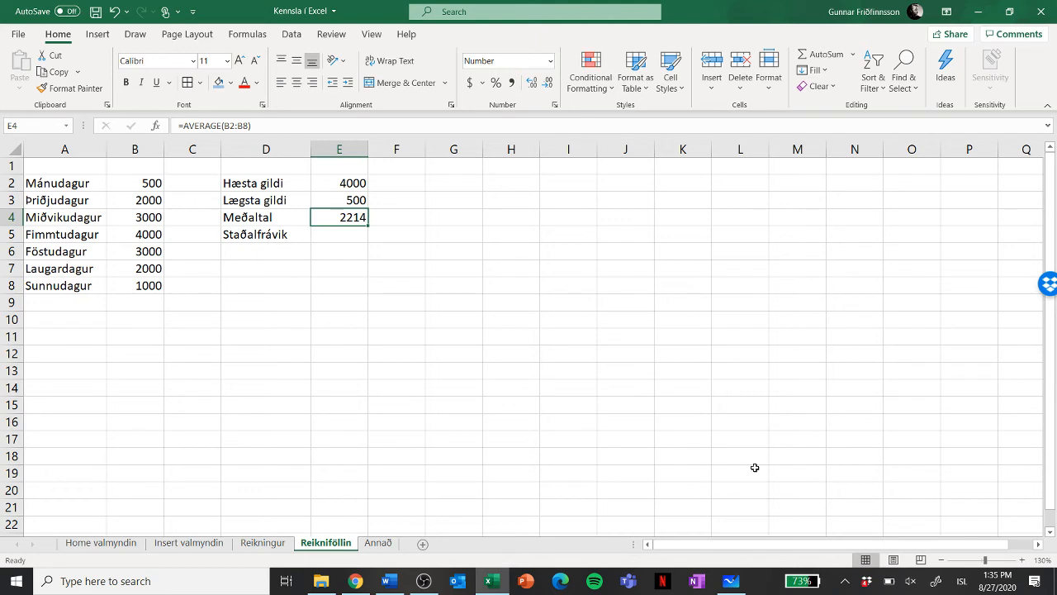
- Format the Meðaltal result in E4 to show two decimal places
click(545, 358)
click(341, 216)
click(531, 83)
click(532, 83)
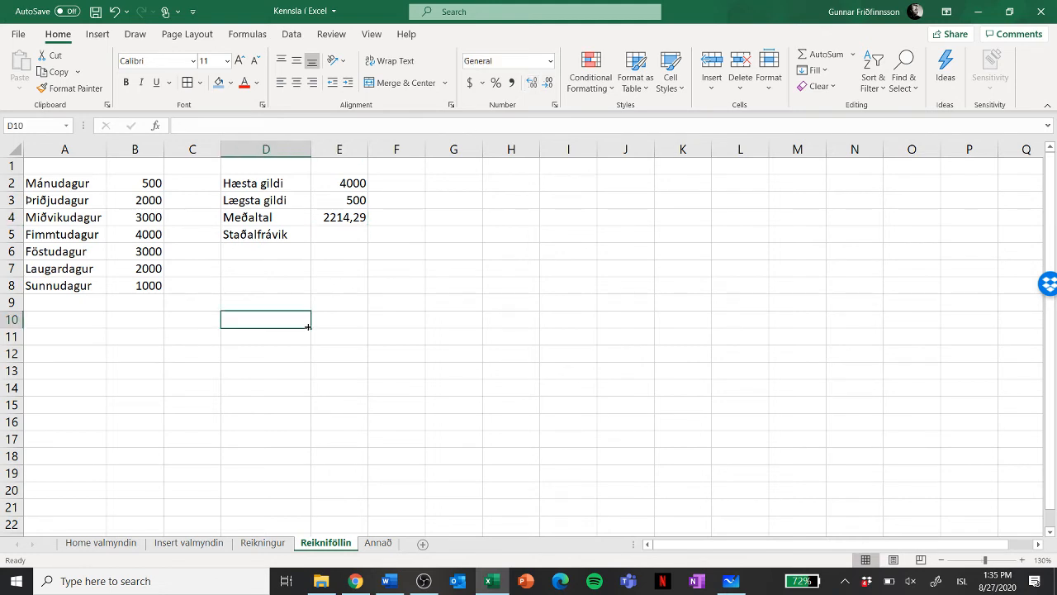
- Insert the STDEV function in E5 for the Staðalfrávik row, using the amounts in B2:B8
click(340, 232)
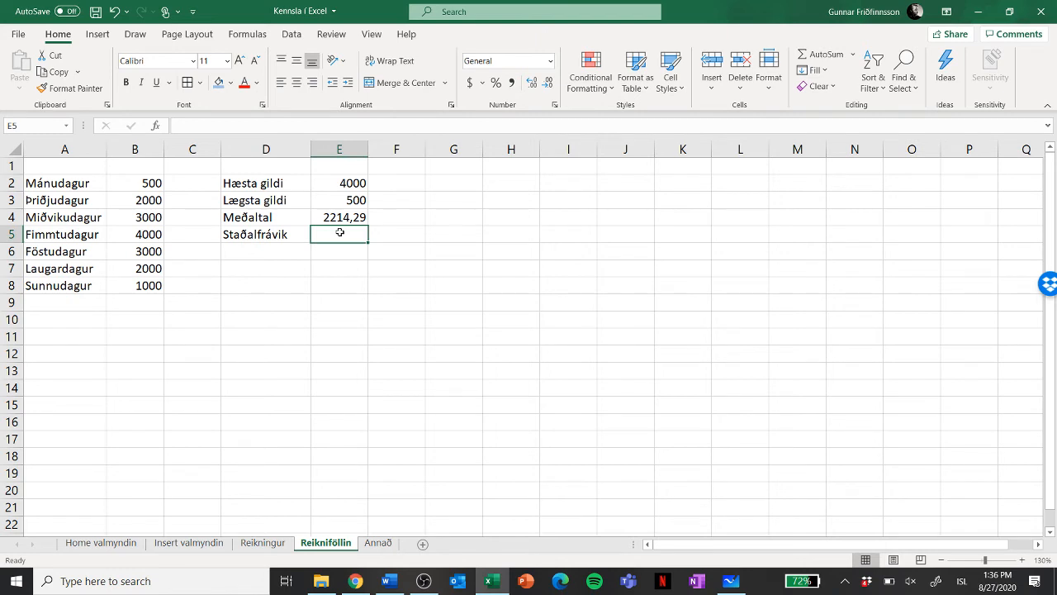
click(155, 126)
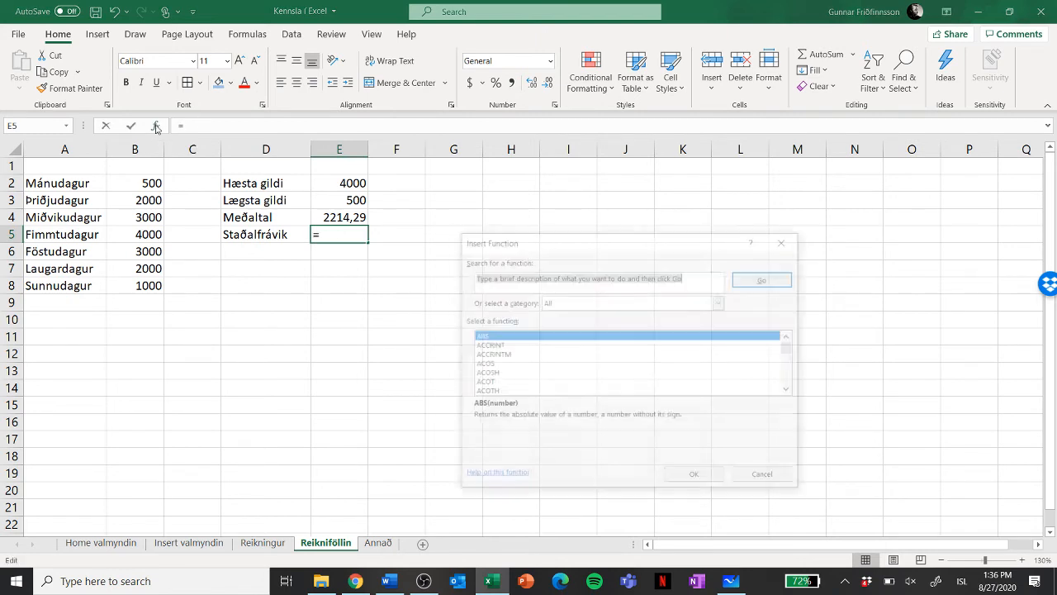
click(672, 366)
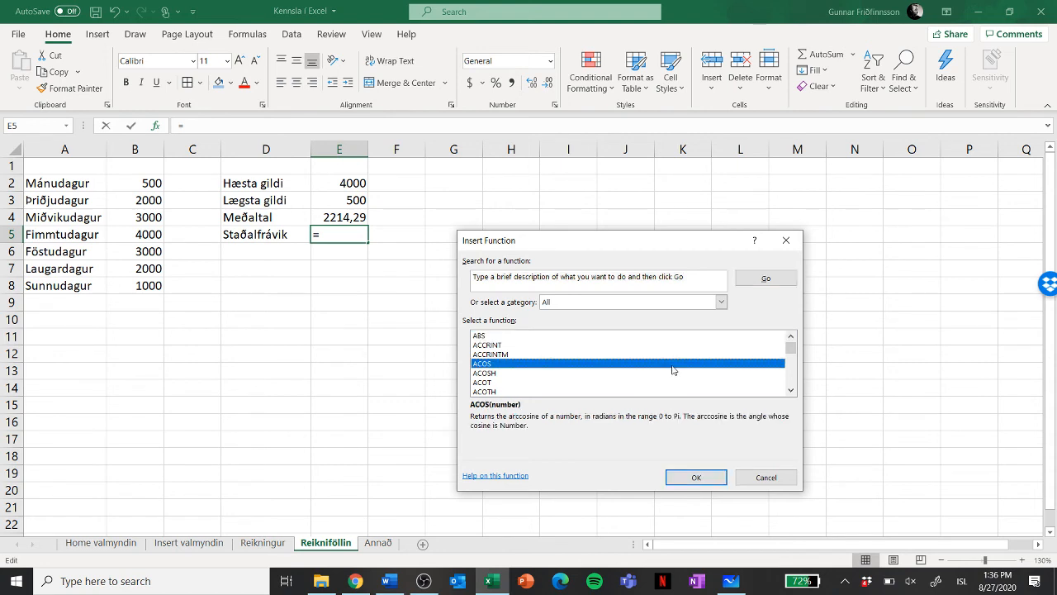
text(std)
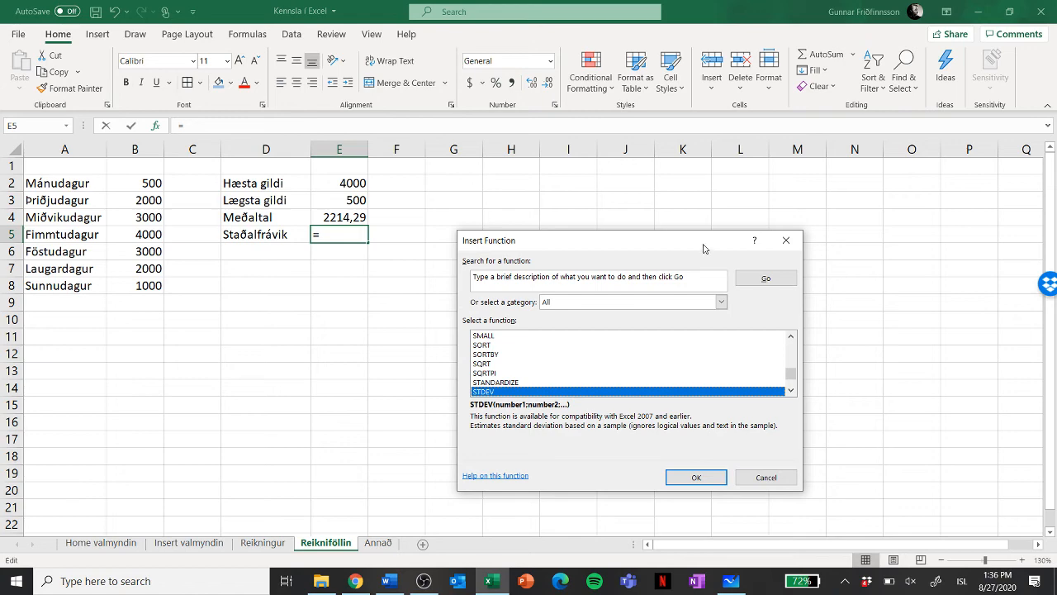
click(696, 477)
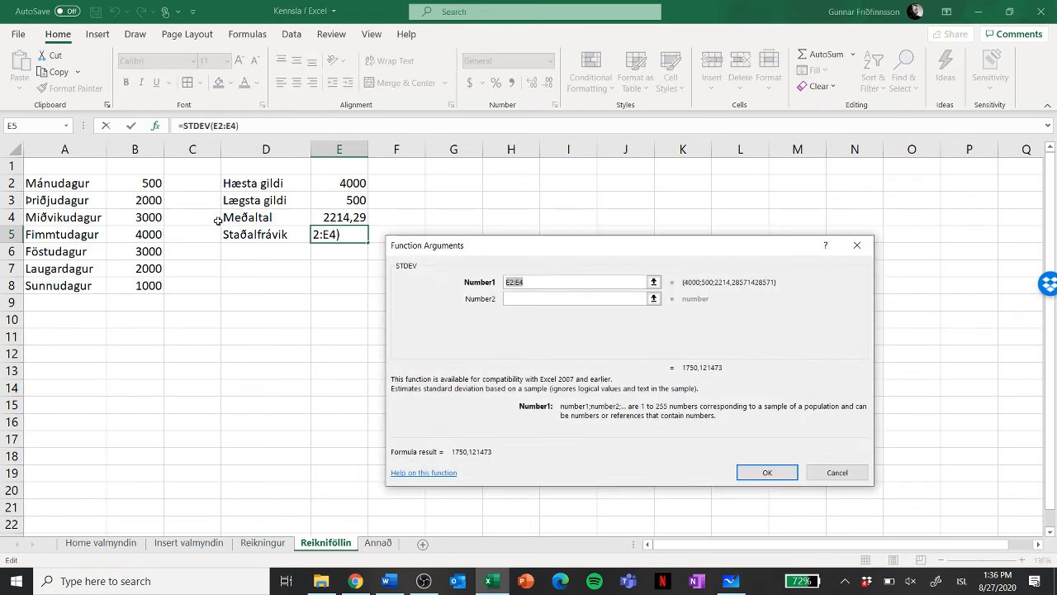
drag(155, 192, 147, 285)
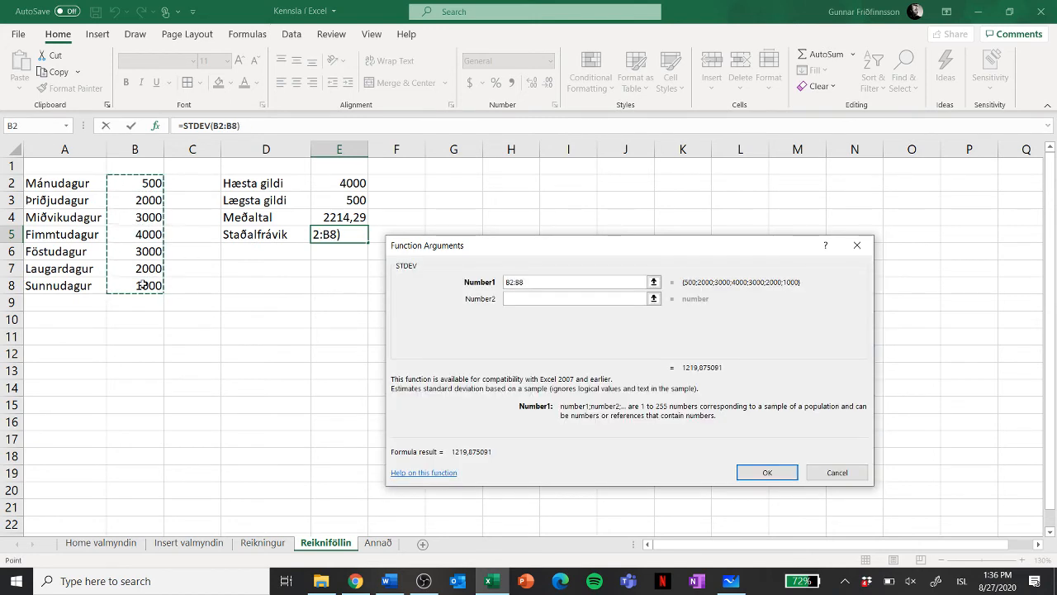
click(775, 471)
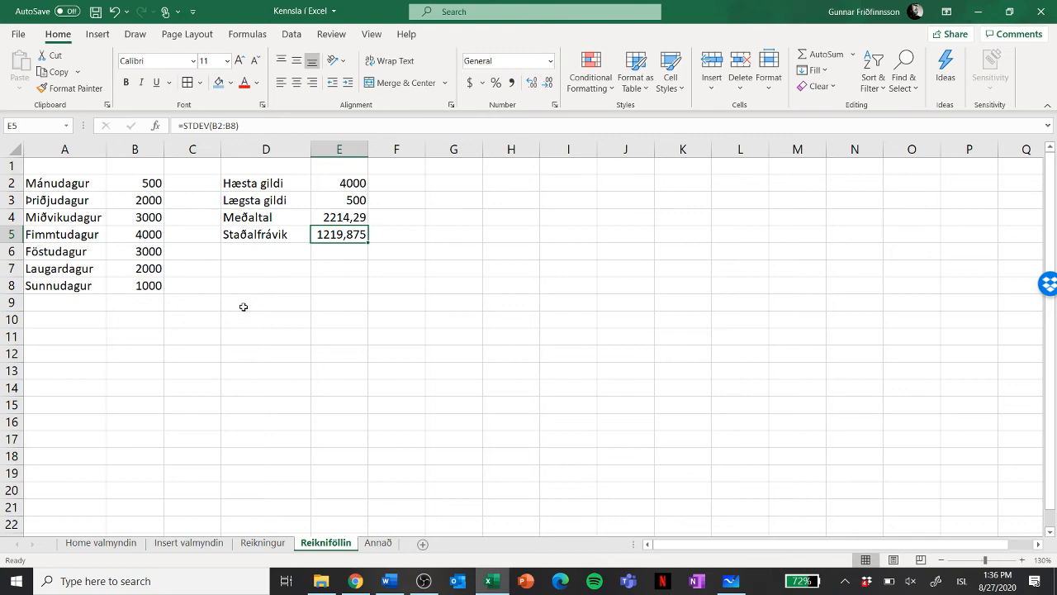
click(422, 308)
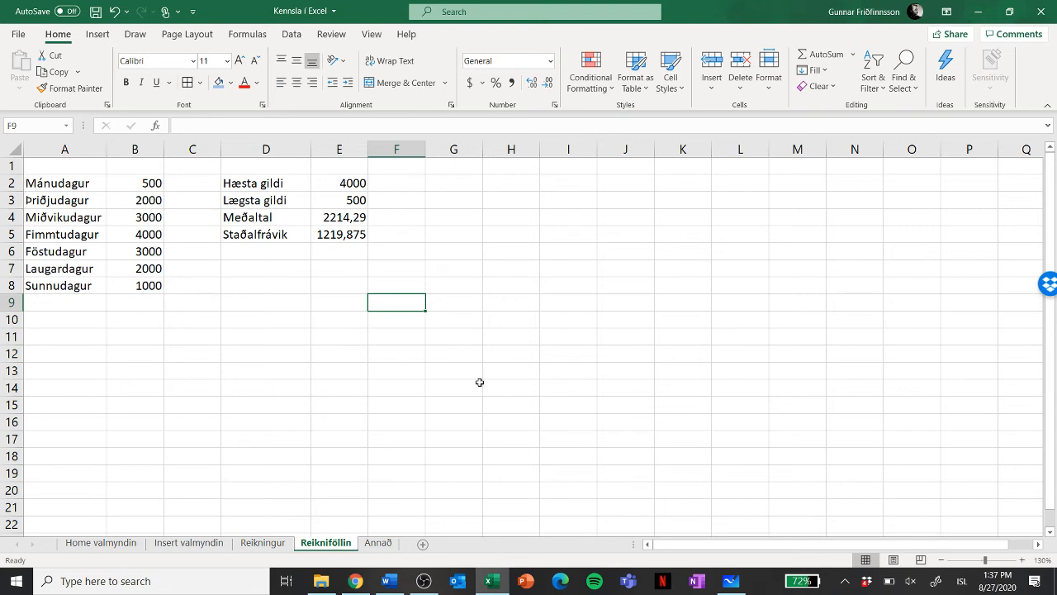
click(563, 390)
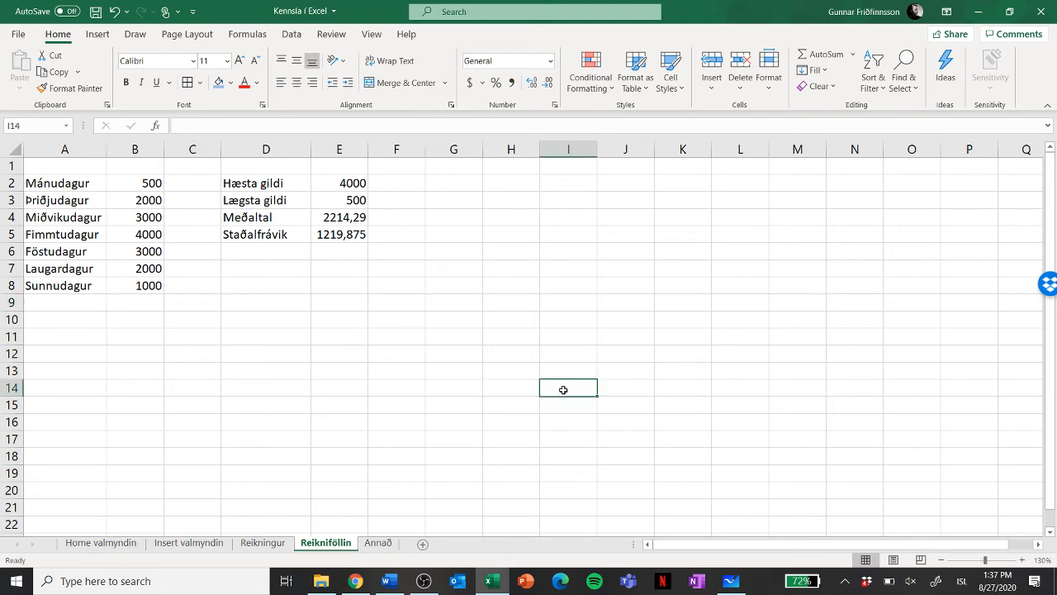
- Open the Annað sheet and enlarge its view to 200% to look over the Hús 1 to Hús 5 table
click(377, 544)
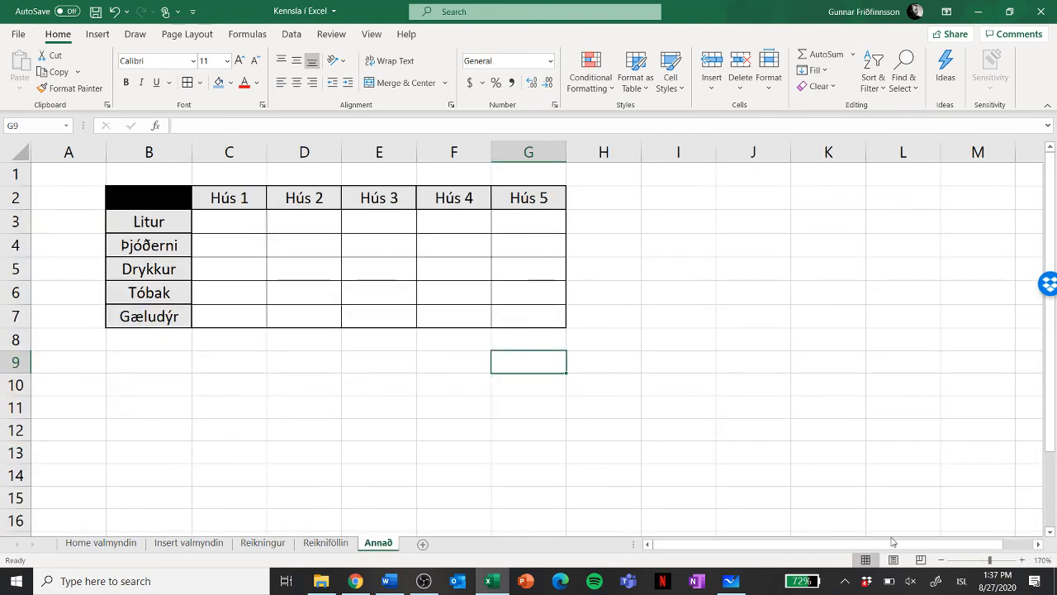
click(1023, 560)
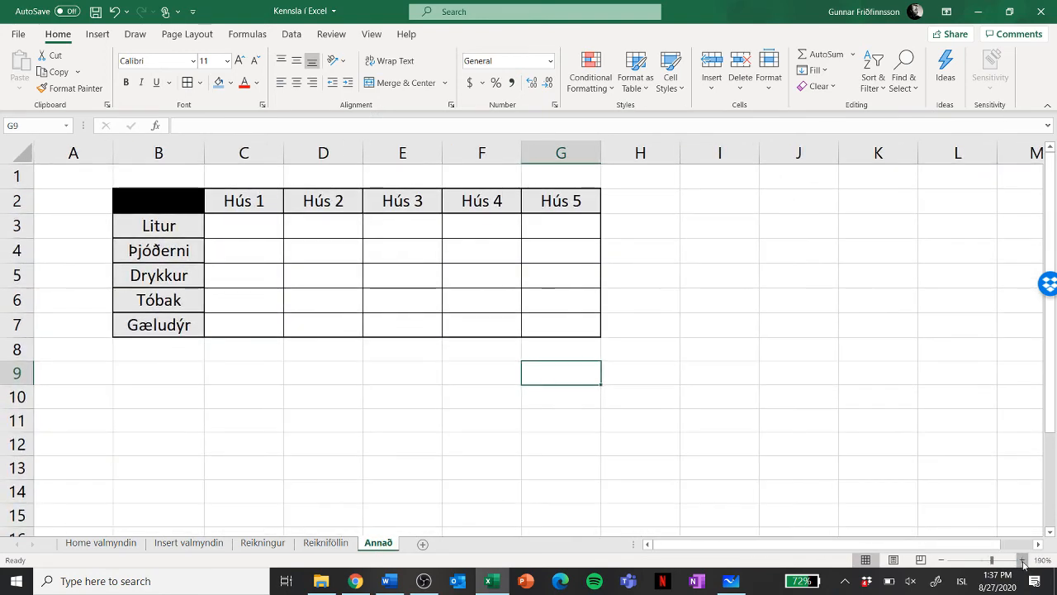
click(1022, 560)
click(1022, 560)
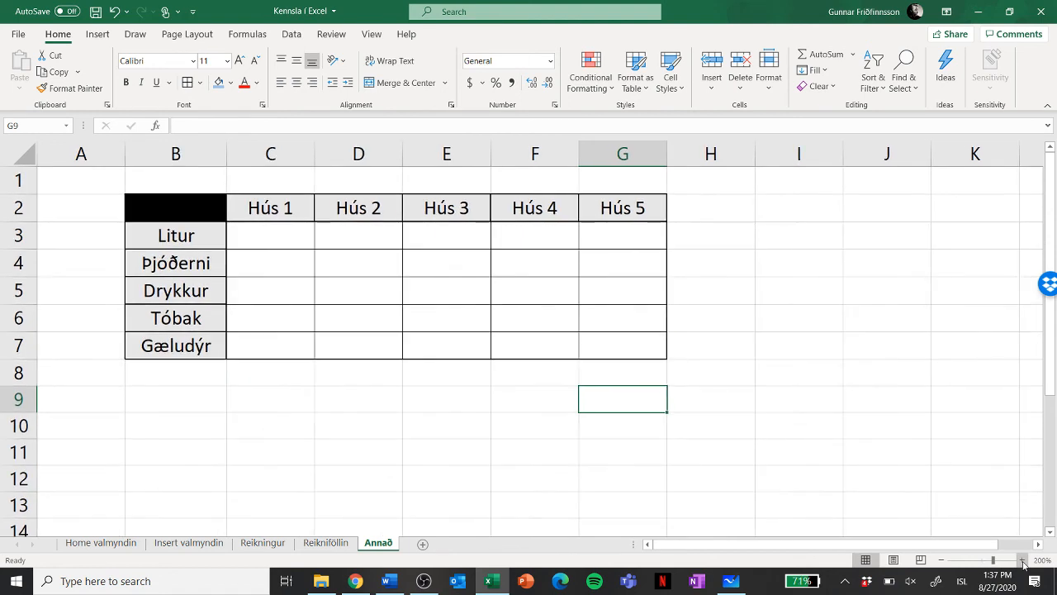
drag(1053, 364, 1050, 353)
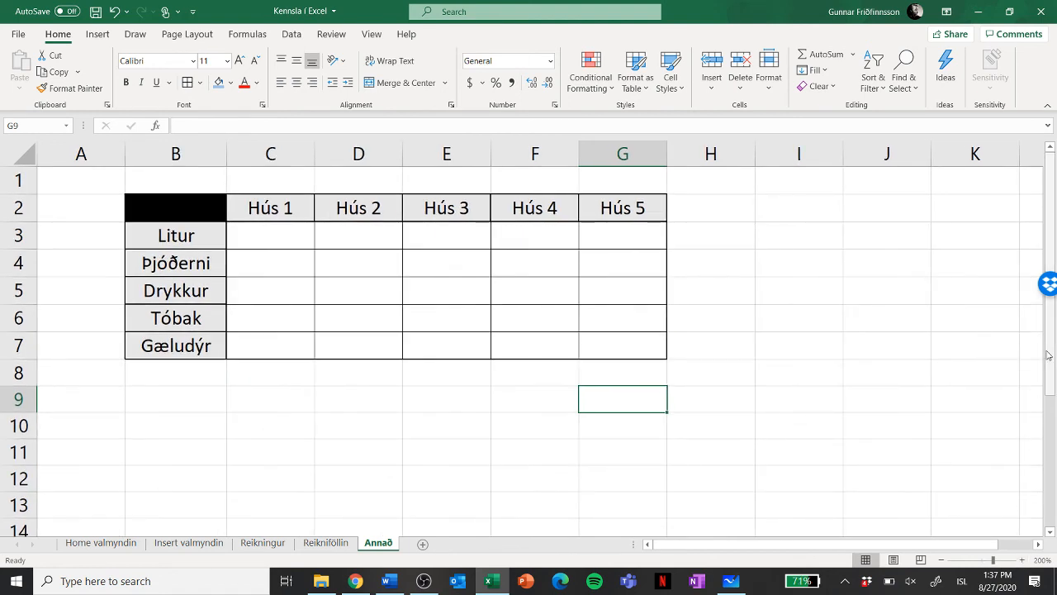
- Switch to File Explorer and open the Gáta Einsteins Word document from the STÆR2LÆ05 folder
click(71, 181)
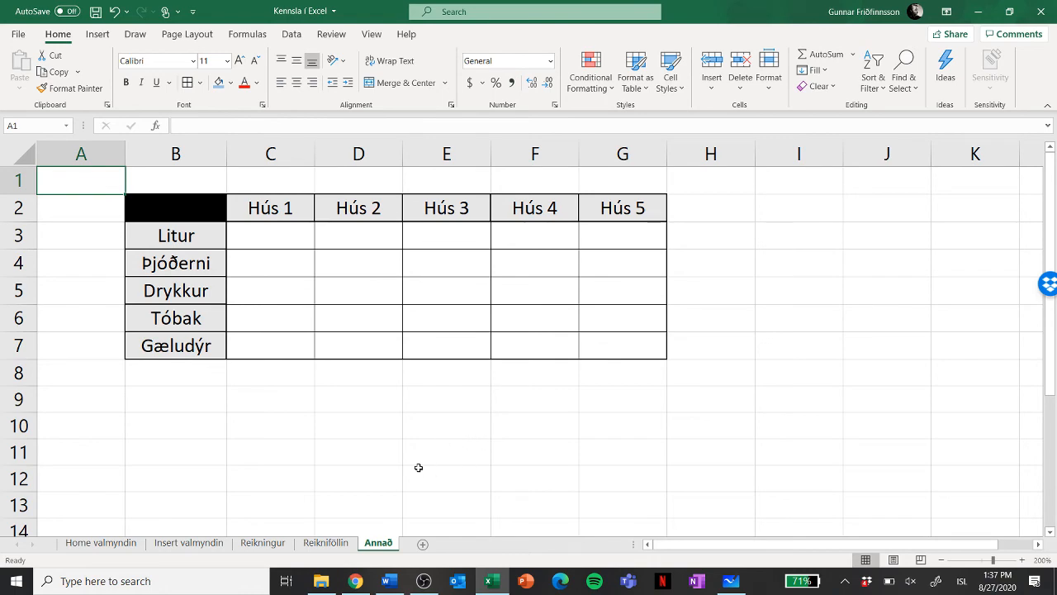
click(320, 581)
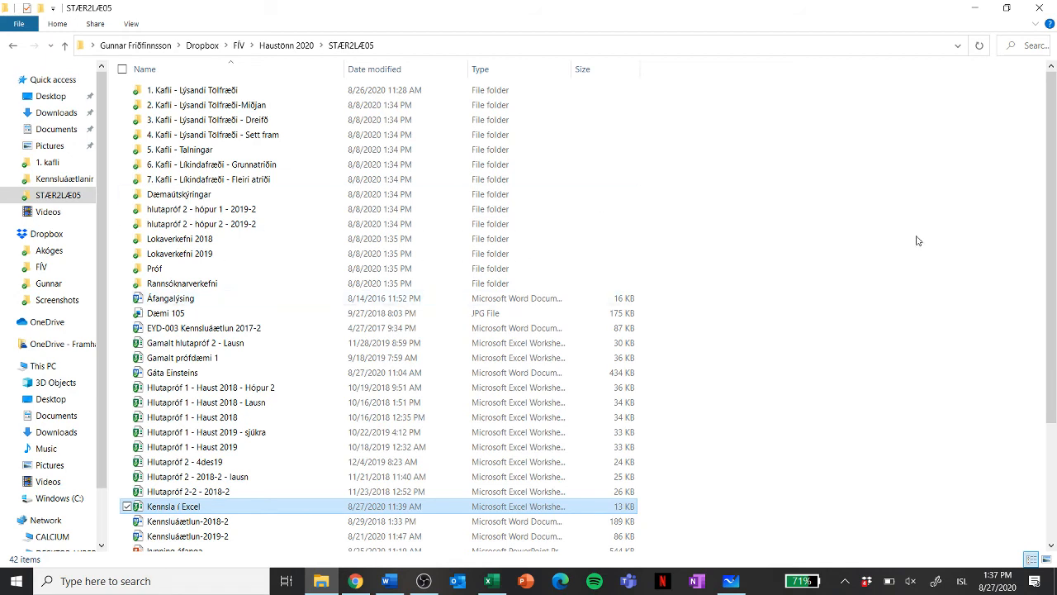
click(167, 376)
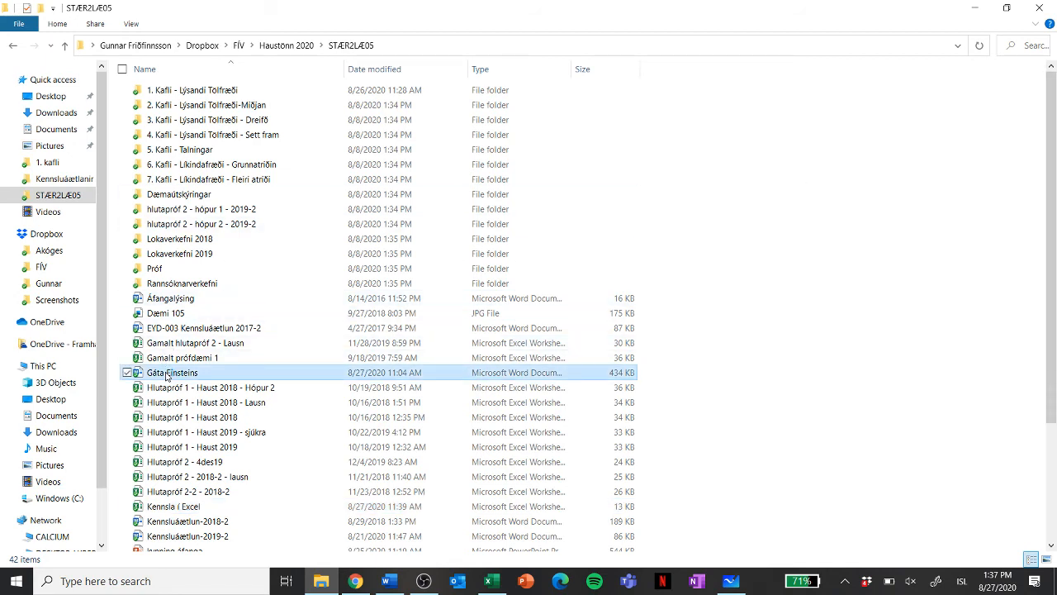
double_click(167, 376)
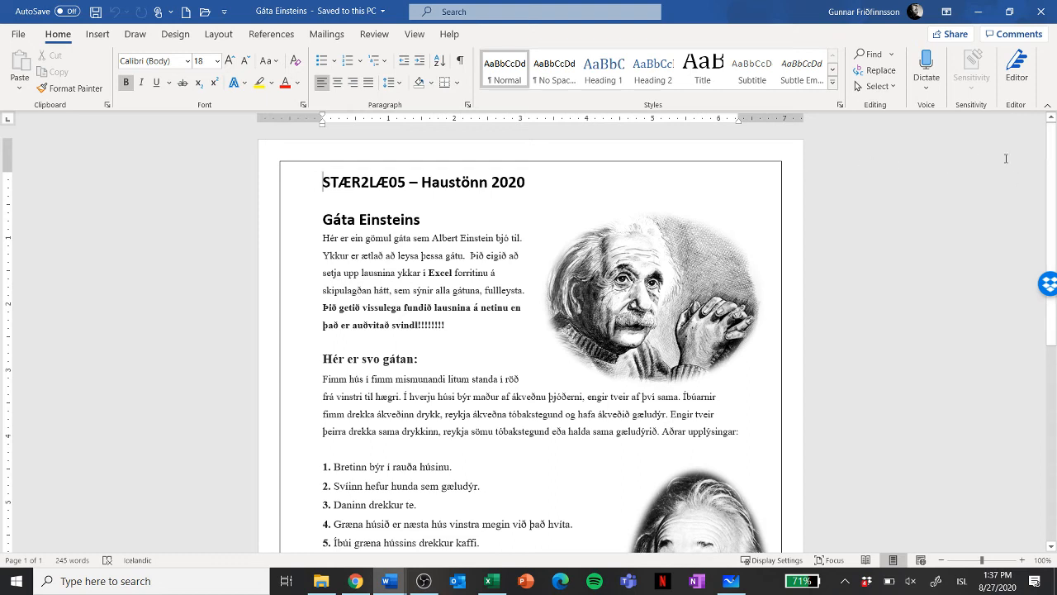
- Read through the Gáta Einsteins puzzle text and its clues 1 to 15
drag(1052, 157, 1052, 178)
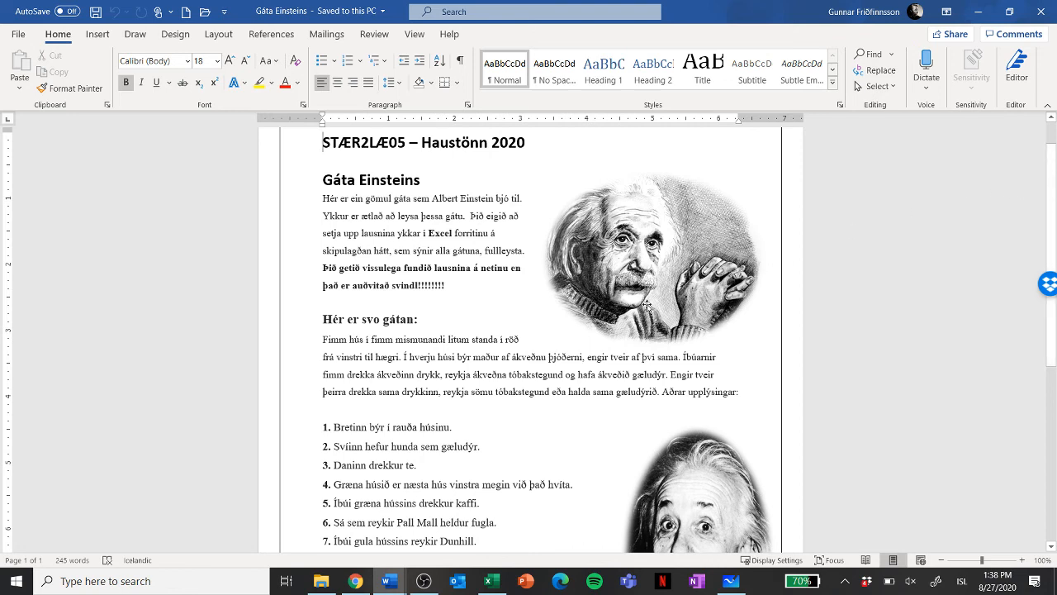
click(472, 427)
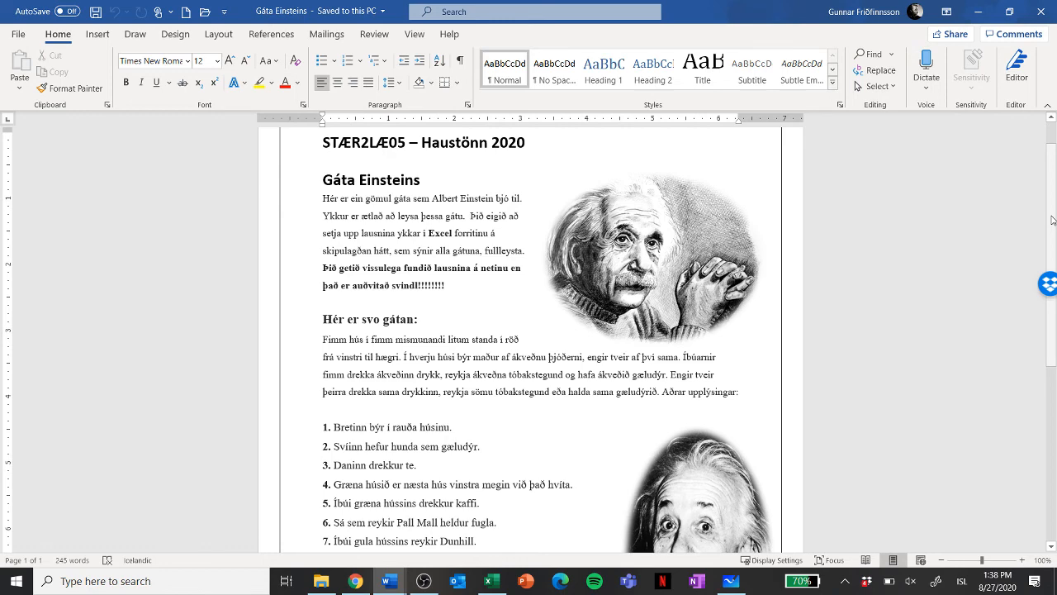
drag(1052, 219, 1047, 321)
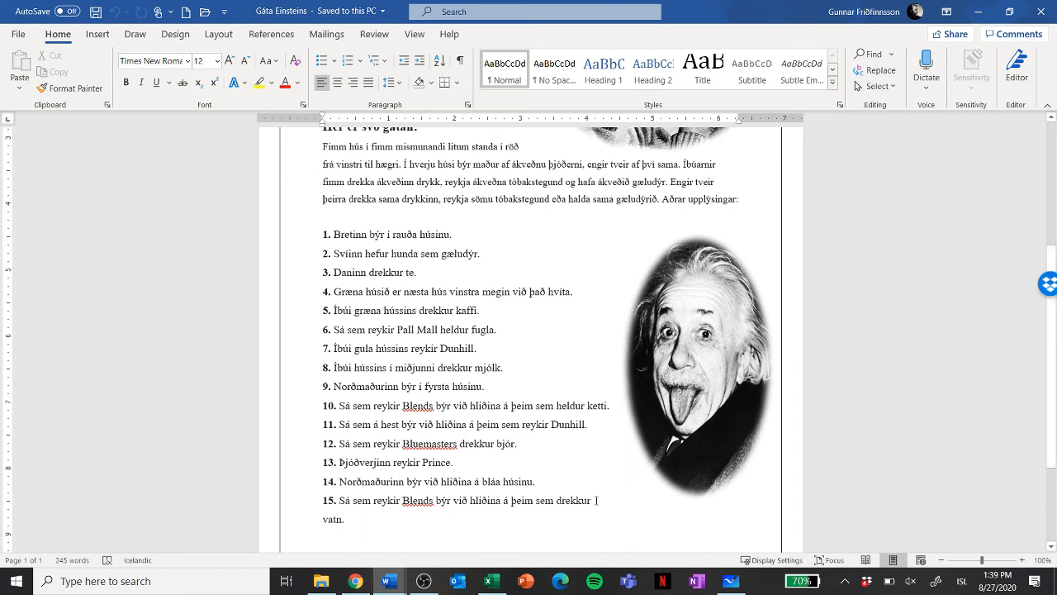
- Return to the Excel workbook and go through the table's row labels from Litur to Gæludýr
click(490, 582)
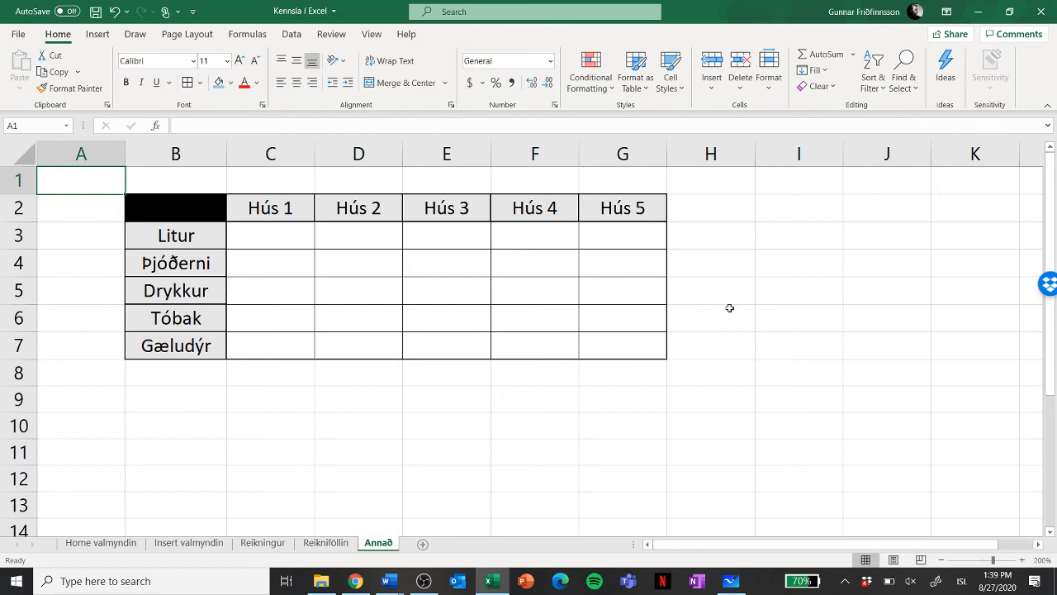
click(148, 238)
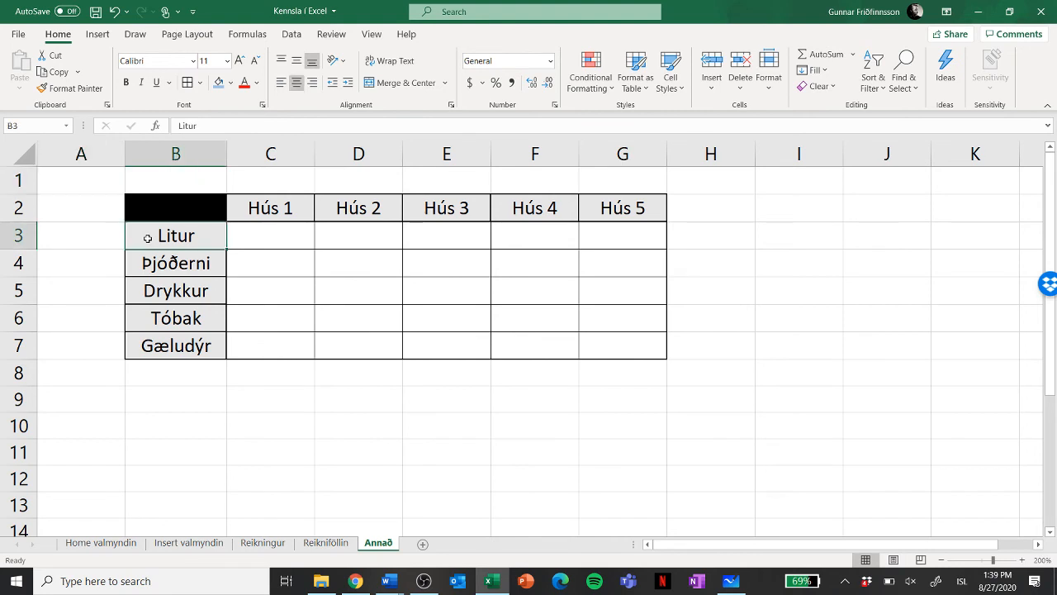
click(169, 262)
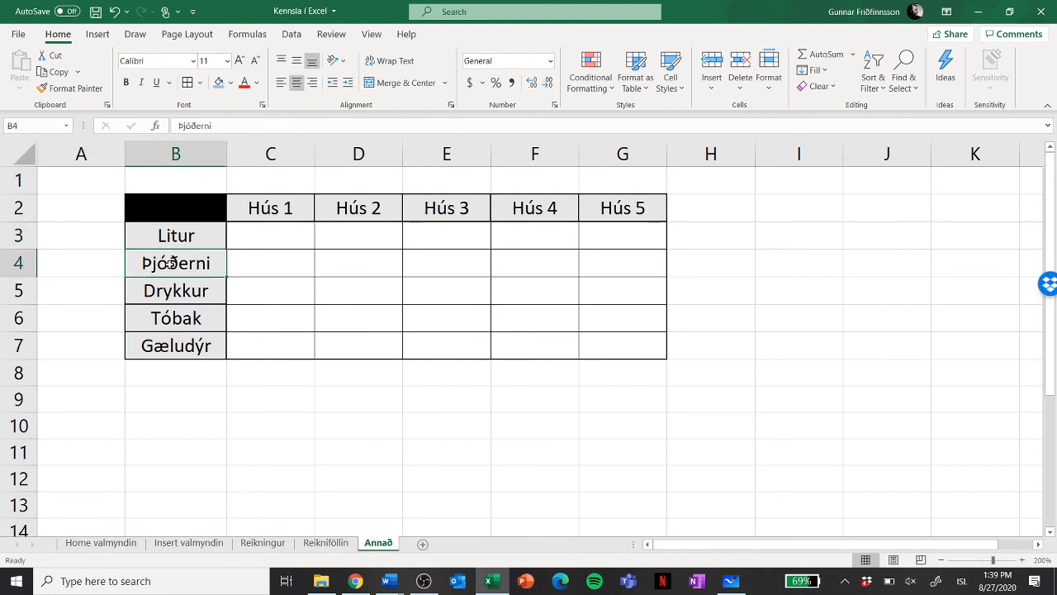
click(170, 290)
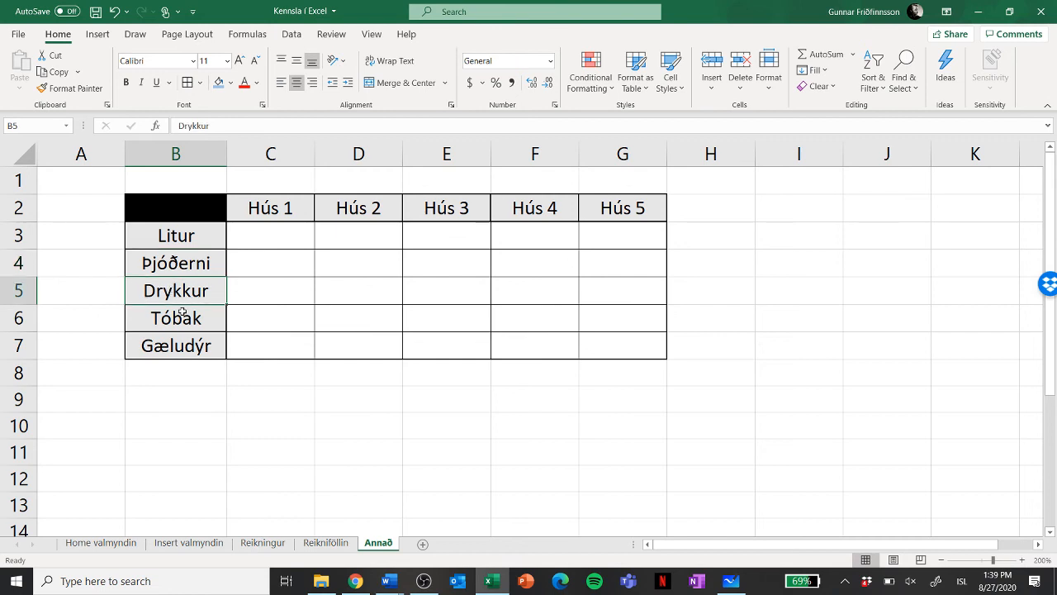
click(176, 316)
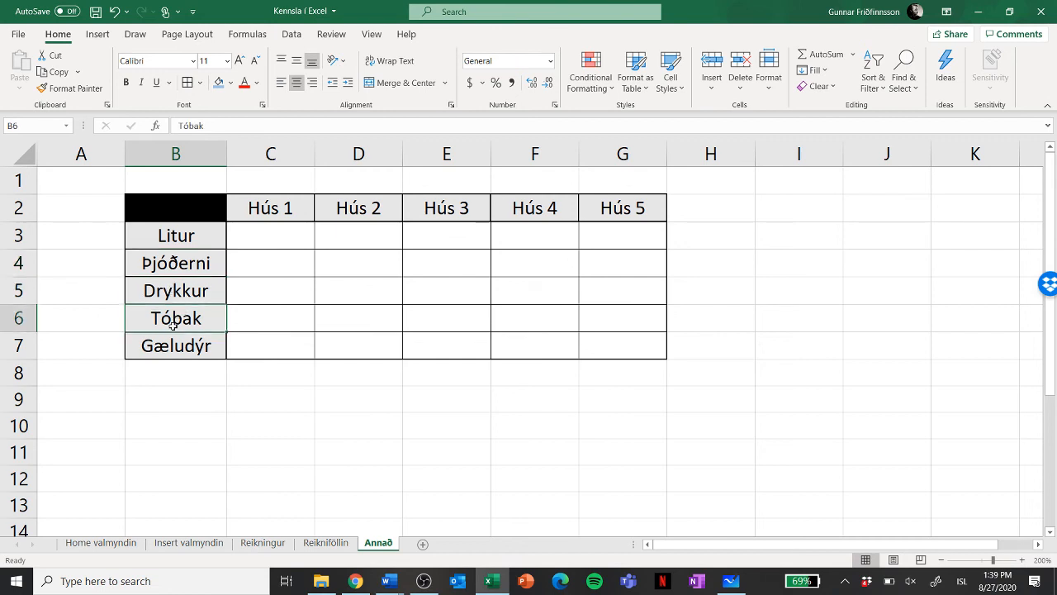
click(169, 345)
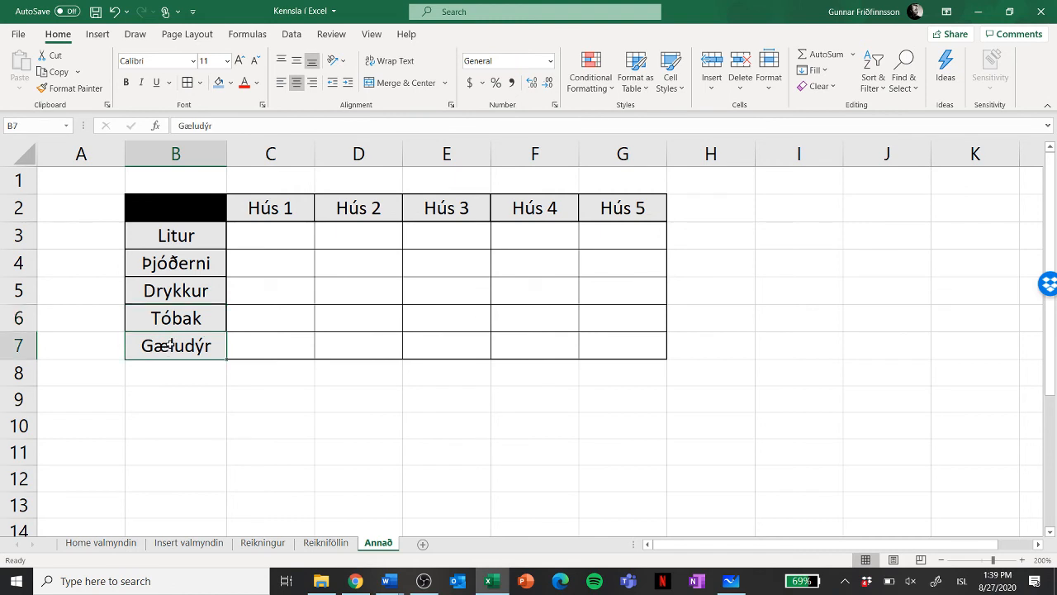
- Enter Norðmaður as the Þjóðerni of Hús 1 in C4 and autofit the width of column C
click(264, 261)
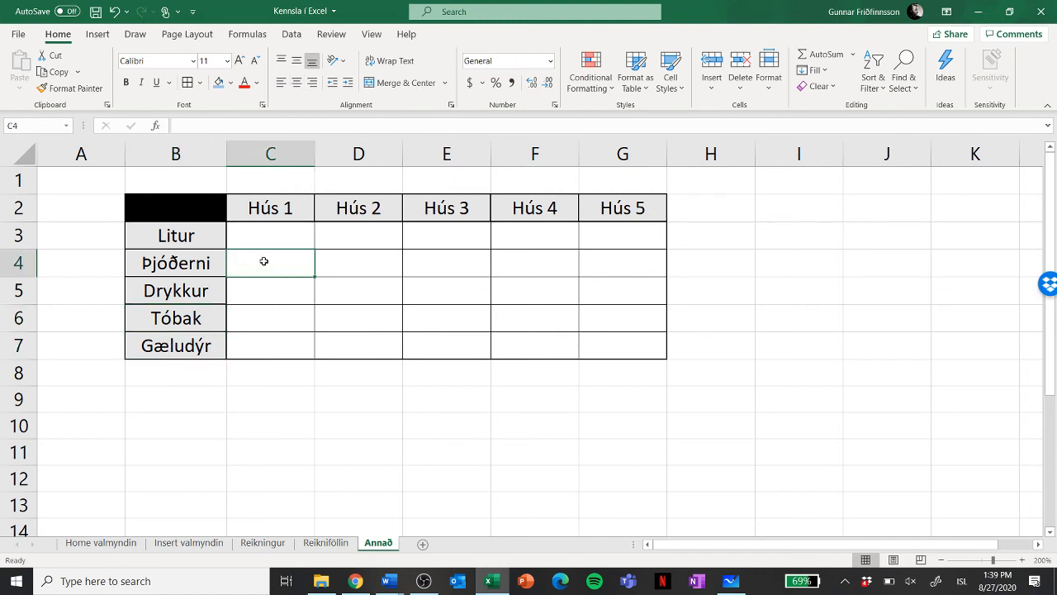
text(Norðmaður)
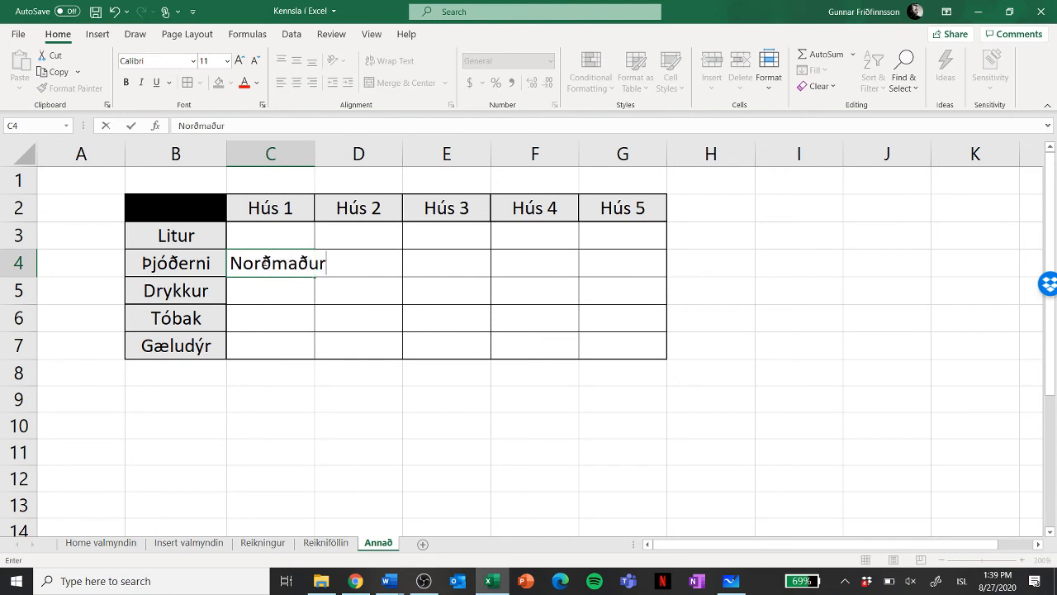
click(469, 409)
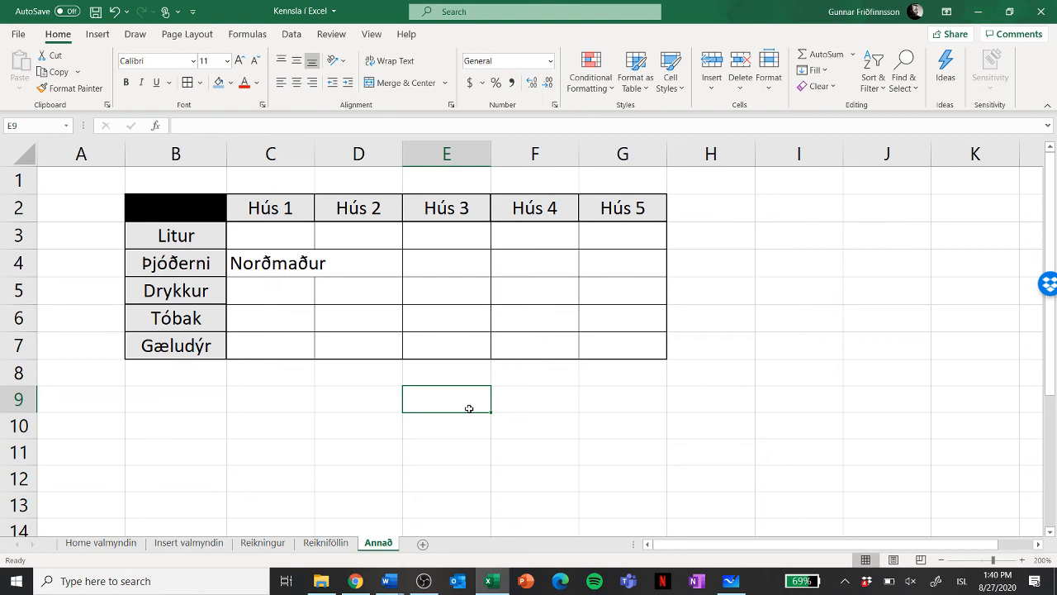
click(288, 395)
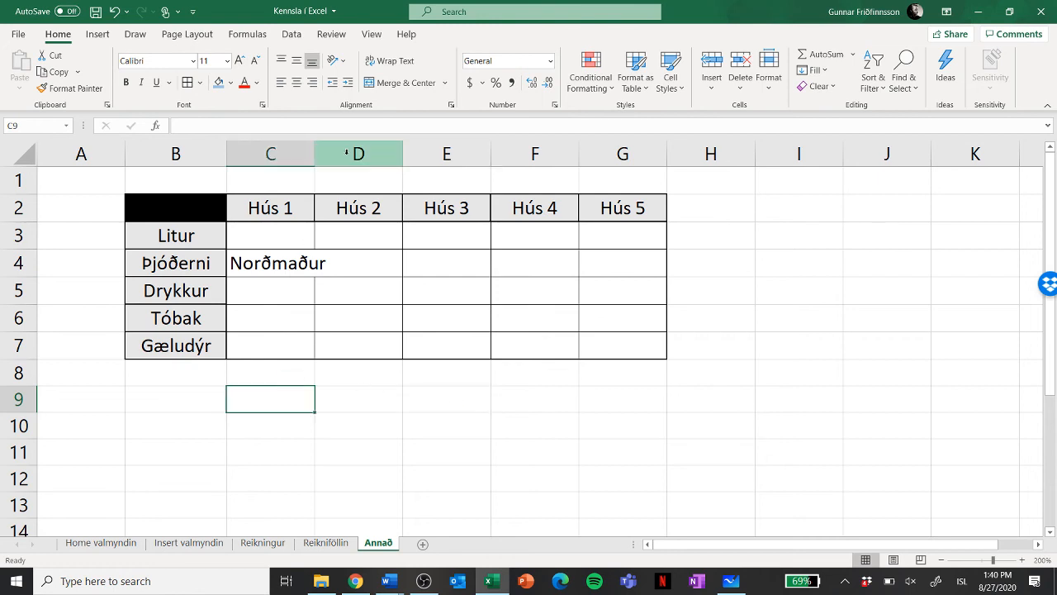
double_click(313, 154)
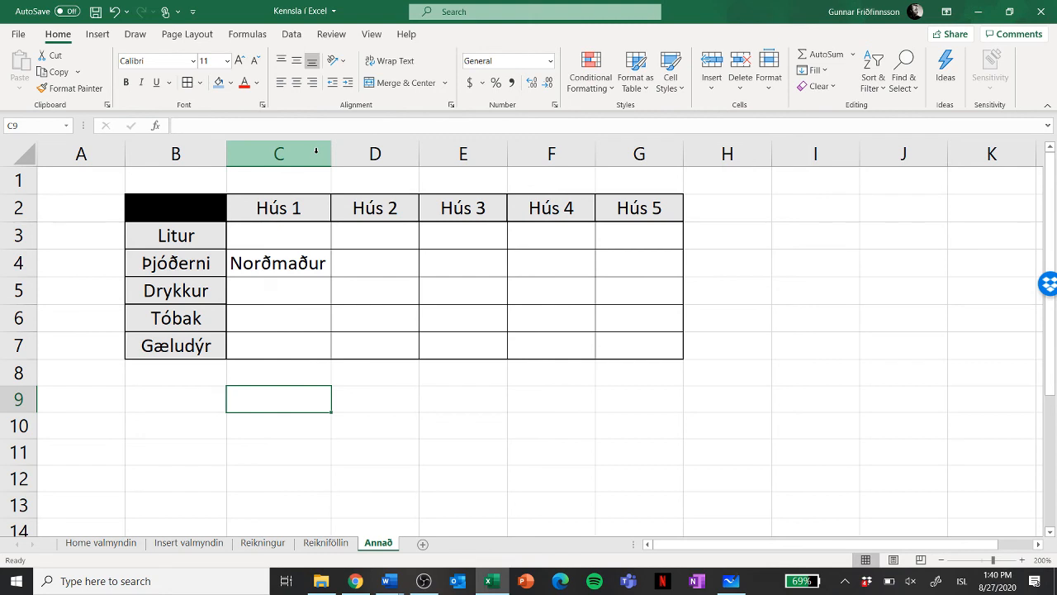